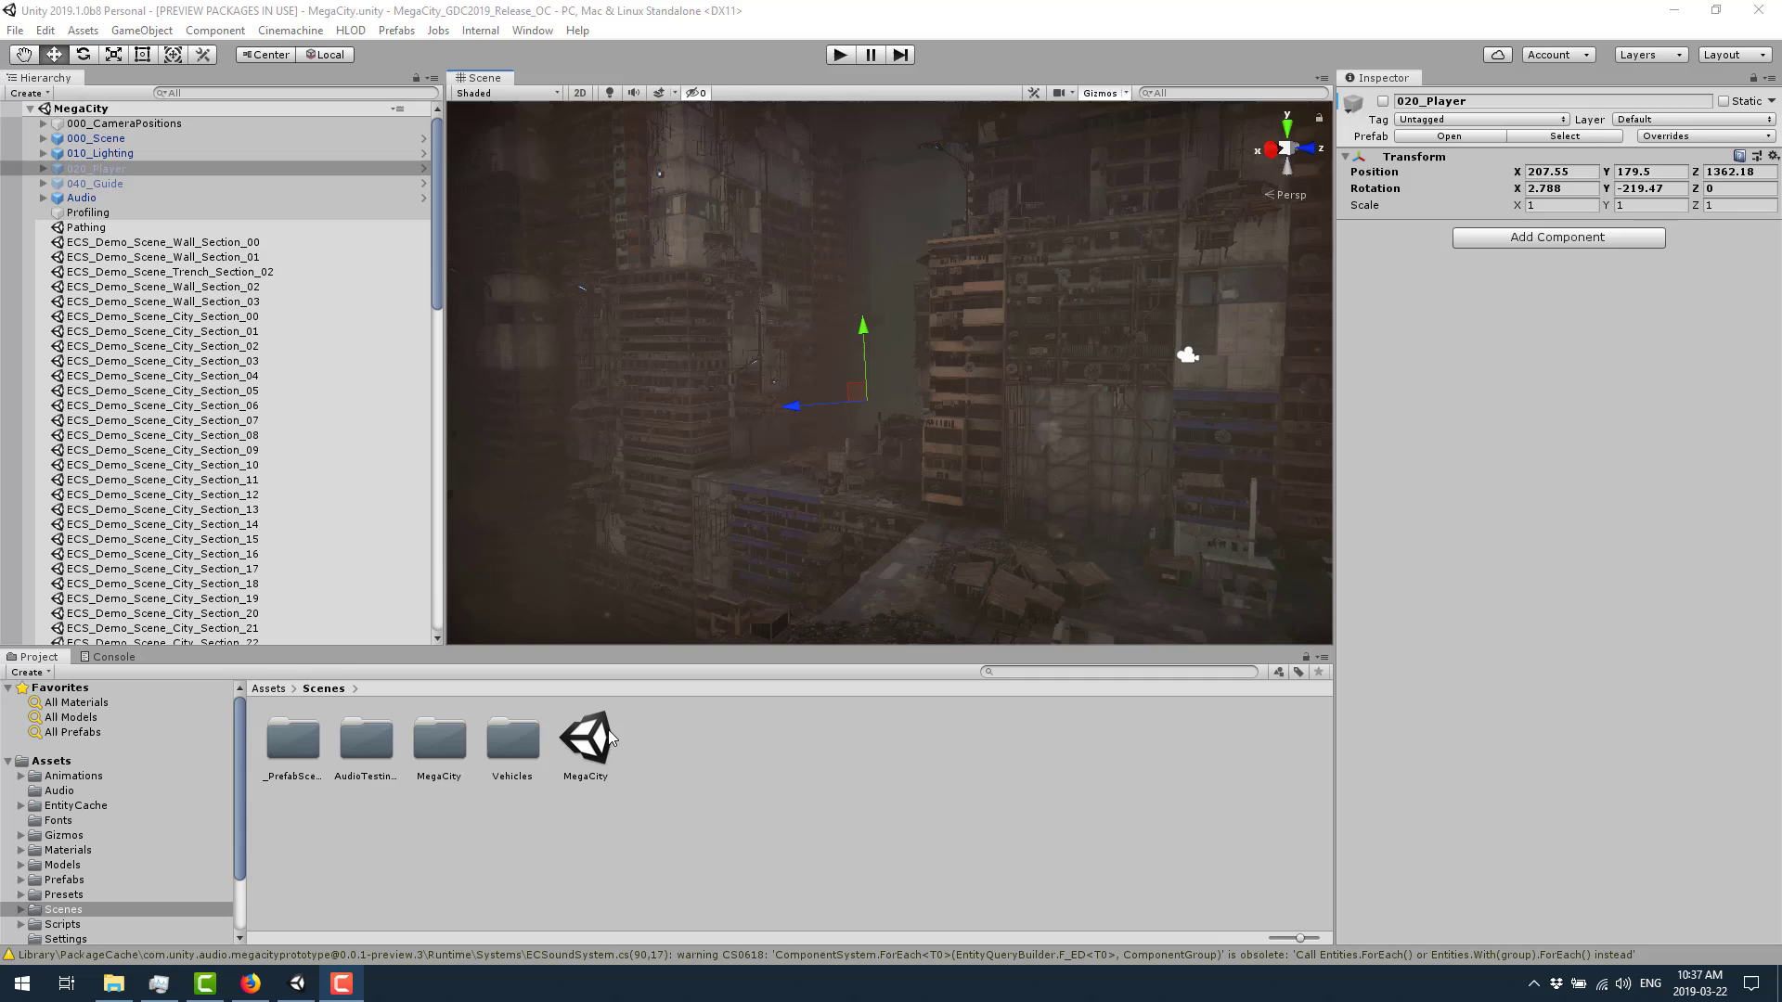
# Step: Fly through the MegaCity scene to survey its buildings and skyline
pyautogui.moveTo(931, 442); pyautogui.dragTo(1597, 412, button='right')
pyautogui.press('w')
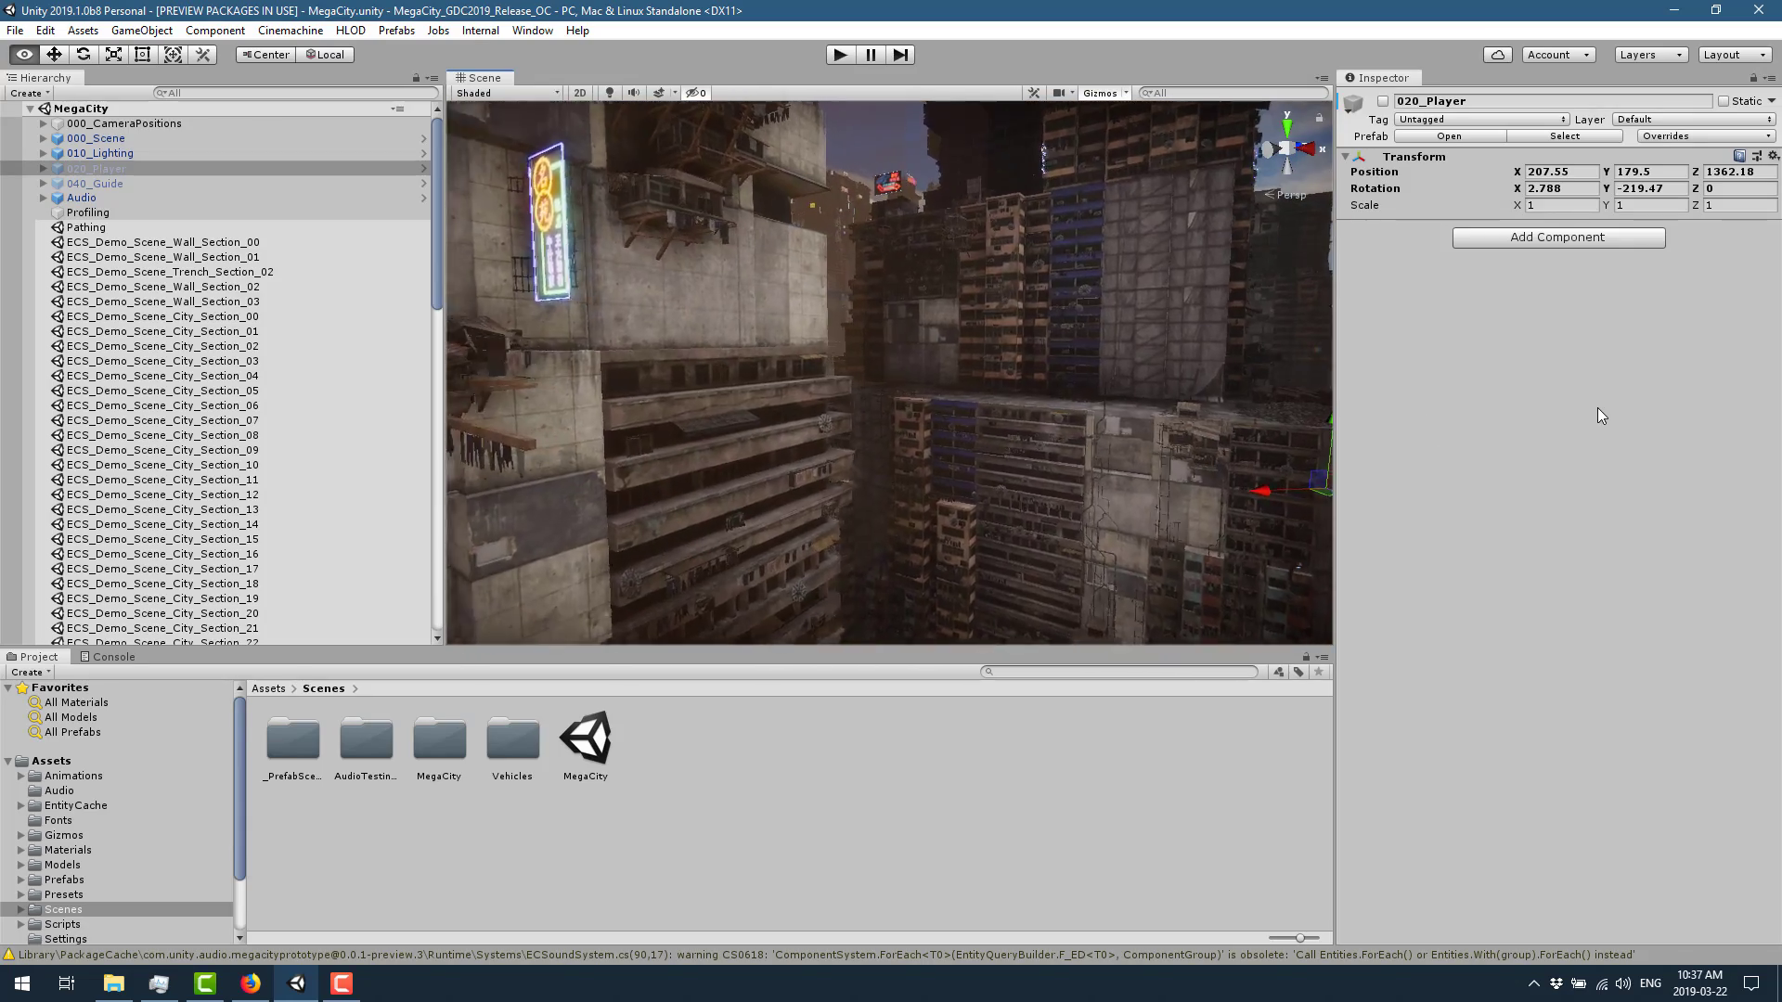
pyautogui.moveTo(951, 405); pyautogui.dragTo(585, 383, button='right')
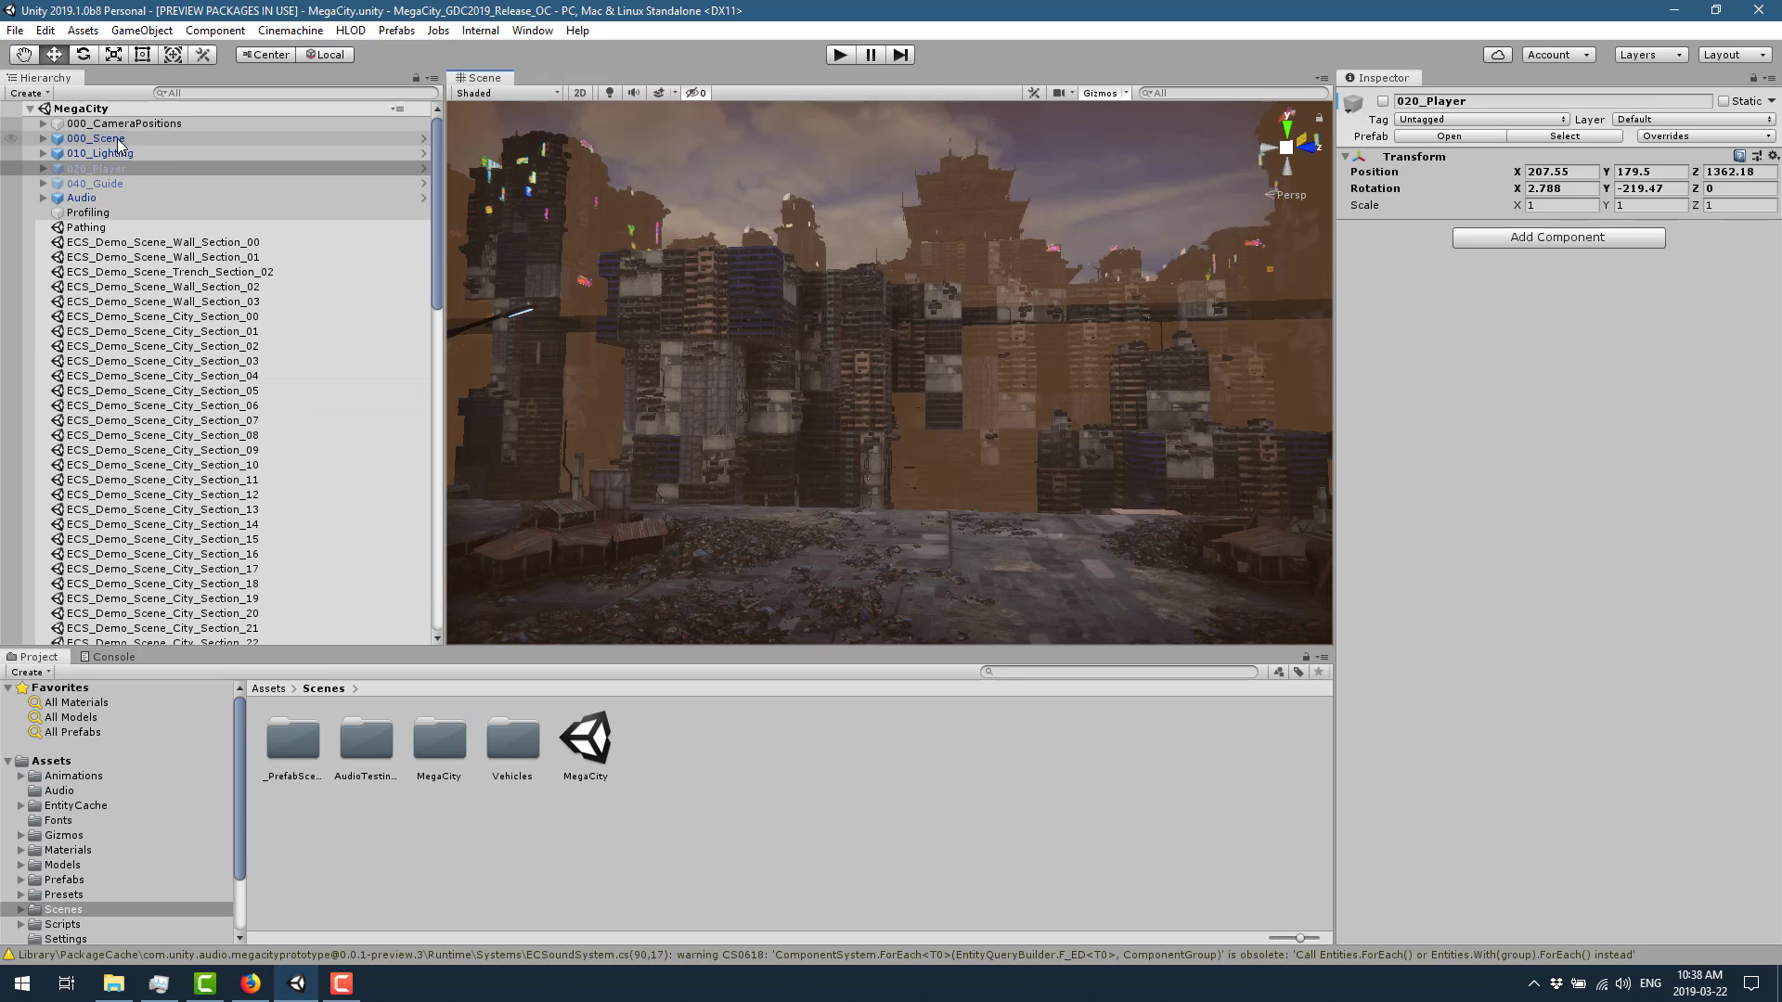
# Step: Expand the 000_Scene prefab in the scene hierarchy and inspect the settings of its PlayerCam object
pyautogui.click(37, 139)
pyautogui.click(42, 138)
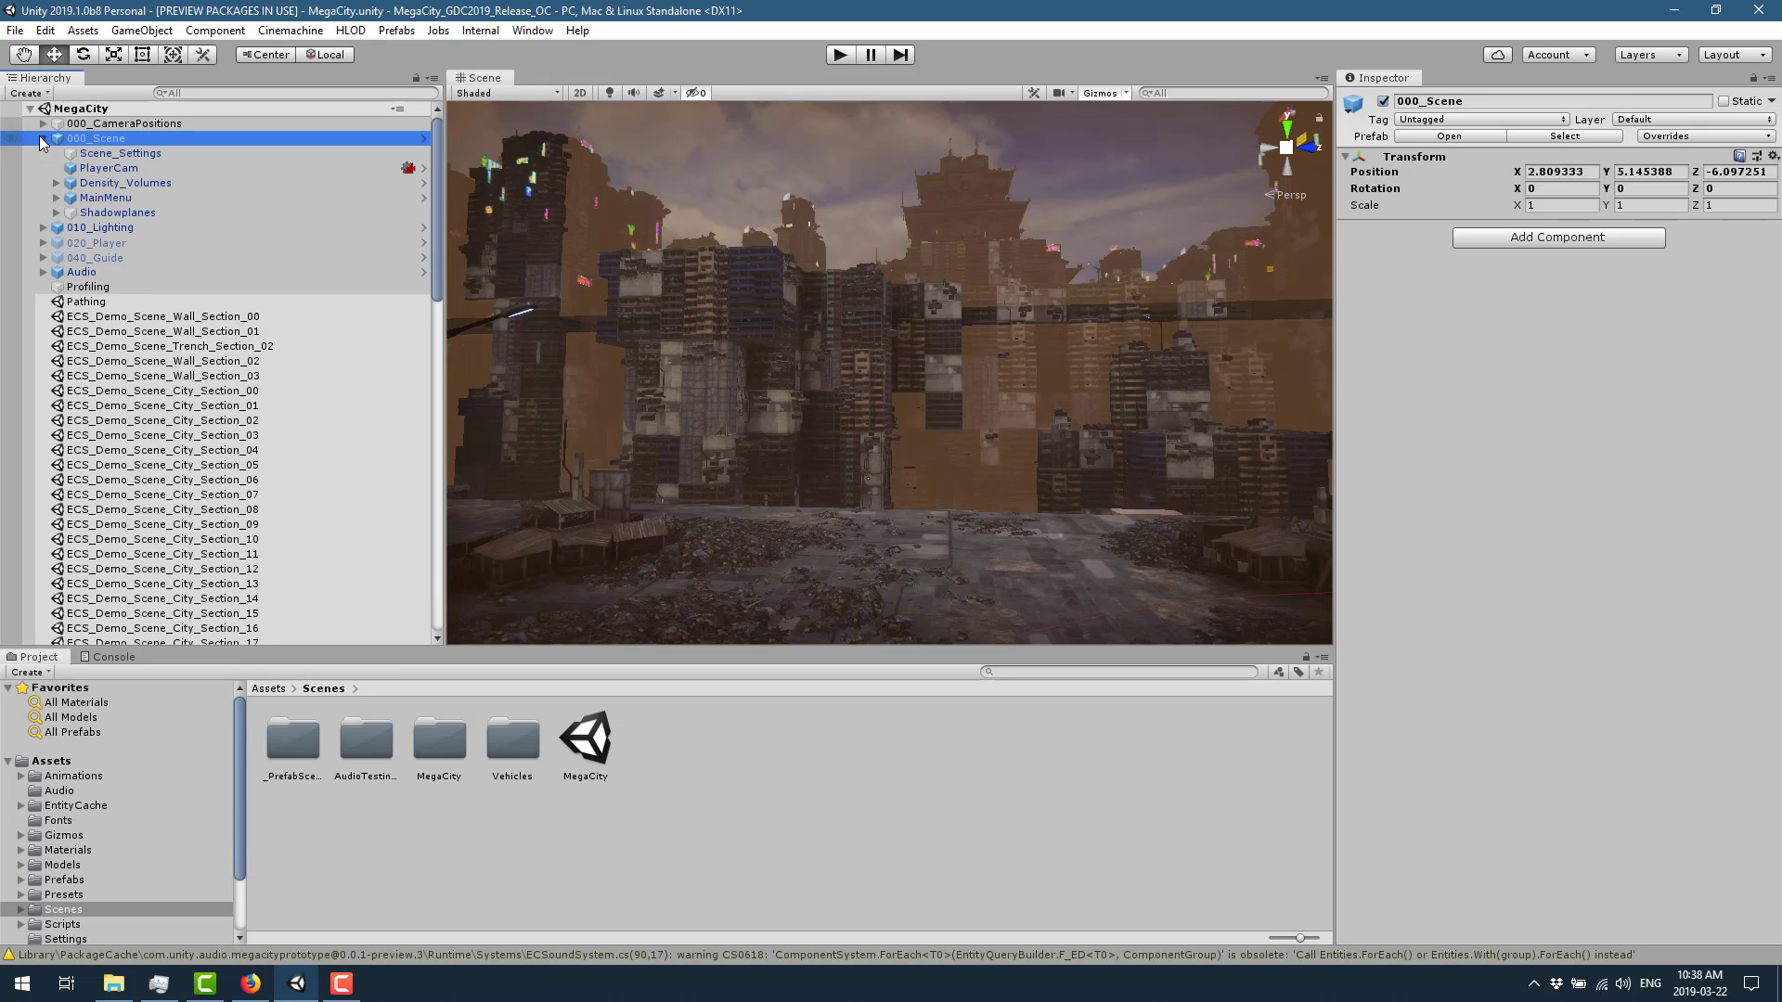
pyautogui.click(112, 168)
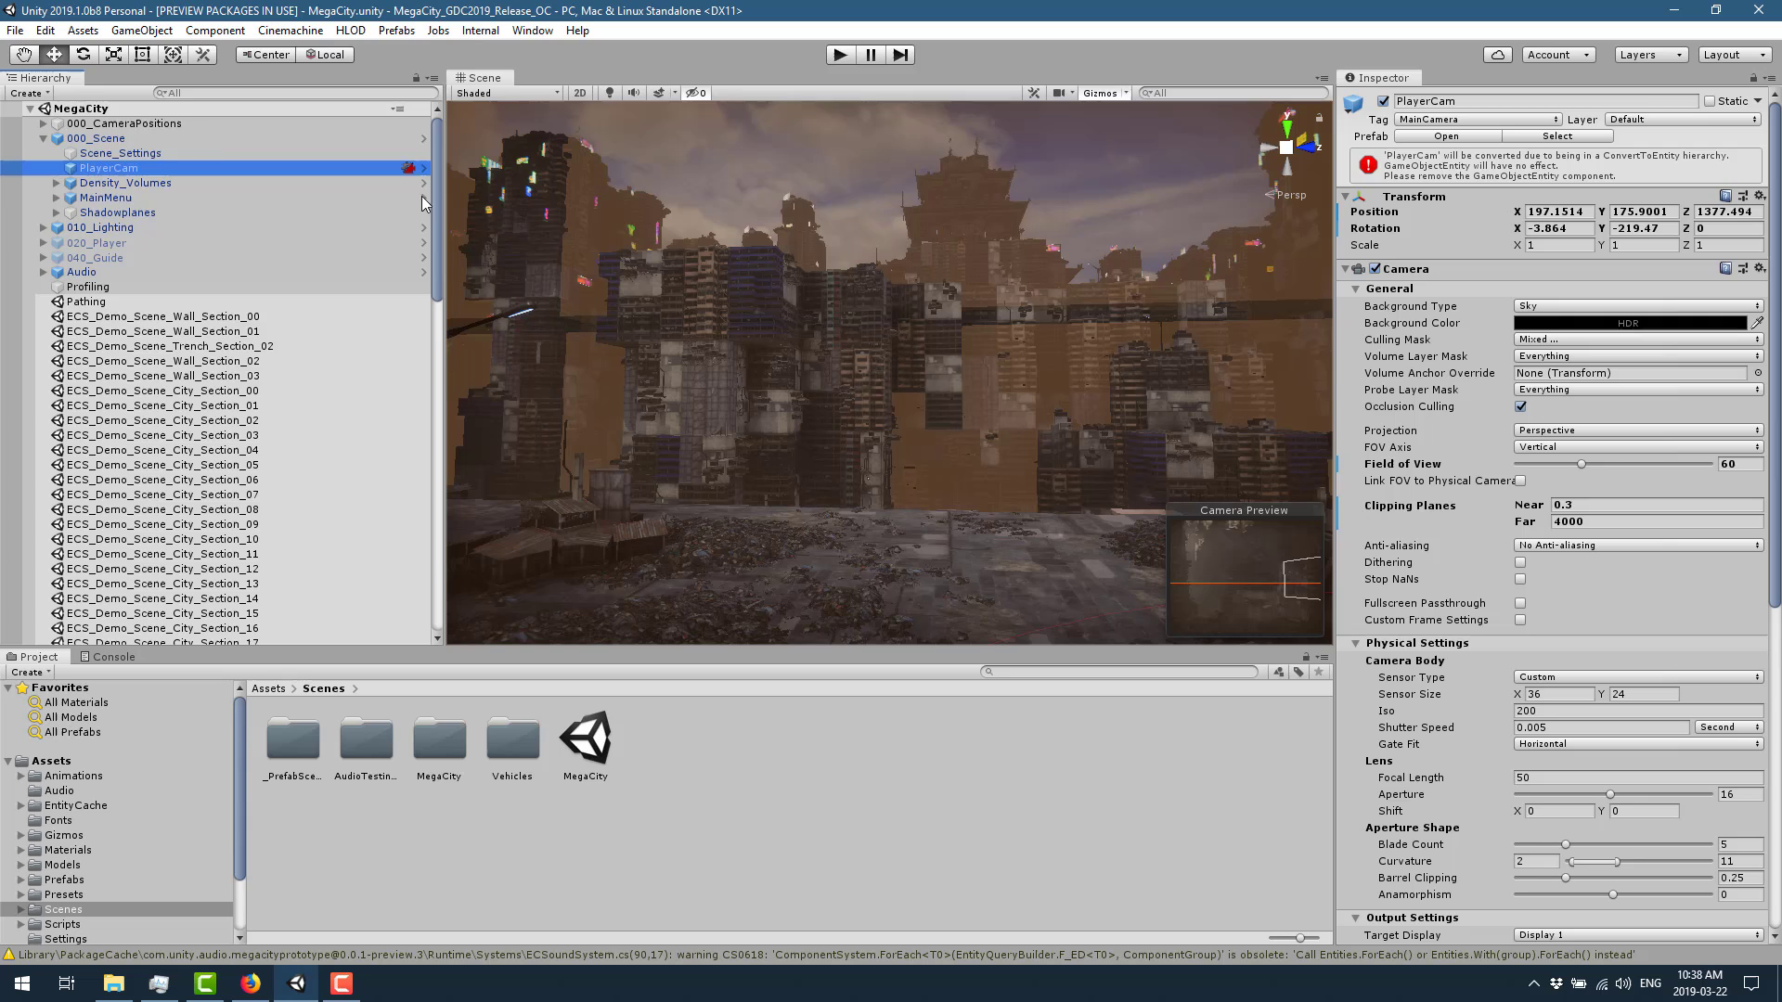
# Step: Review the list of city, maze and trench subscenes, and inspect the ECS_Demo_Scene_City_Section_16 subscene
pyautogui.scroll(-14, 239, 336)
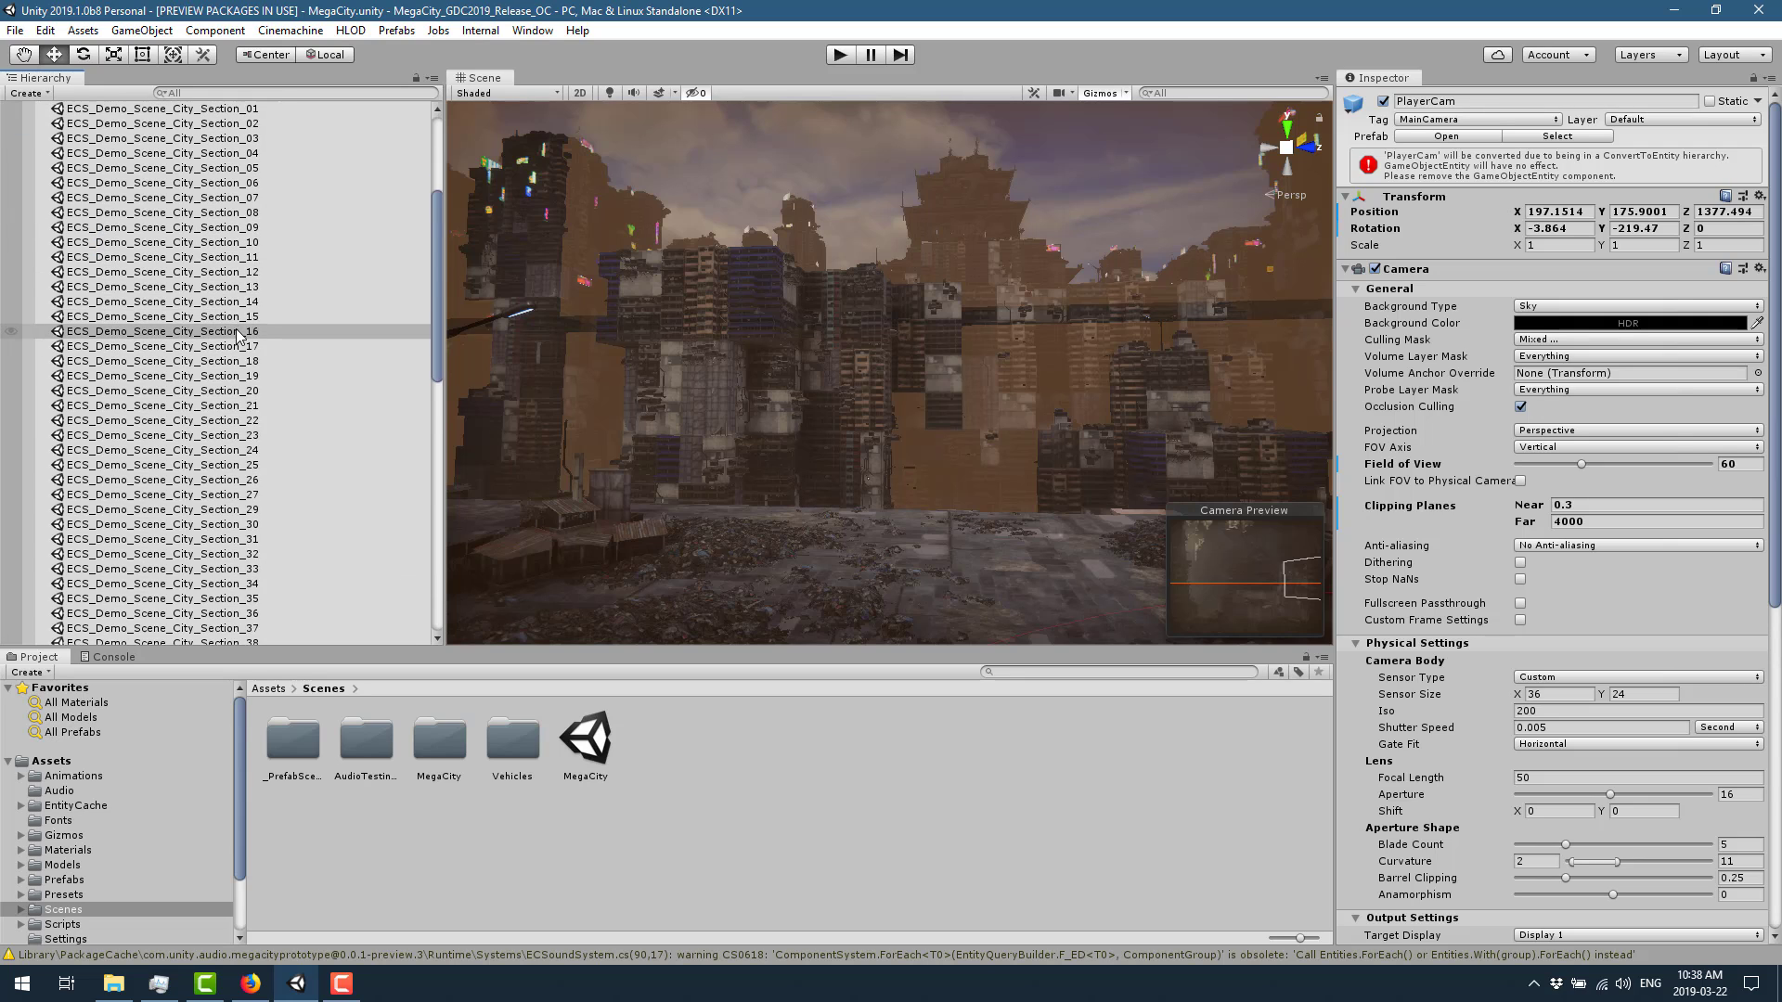
pyautogui.scroll(-10, 239, 336)
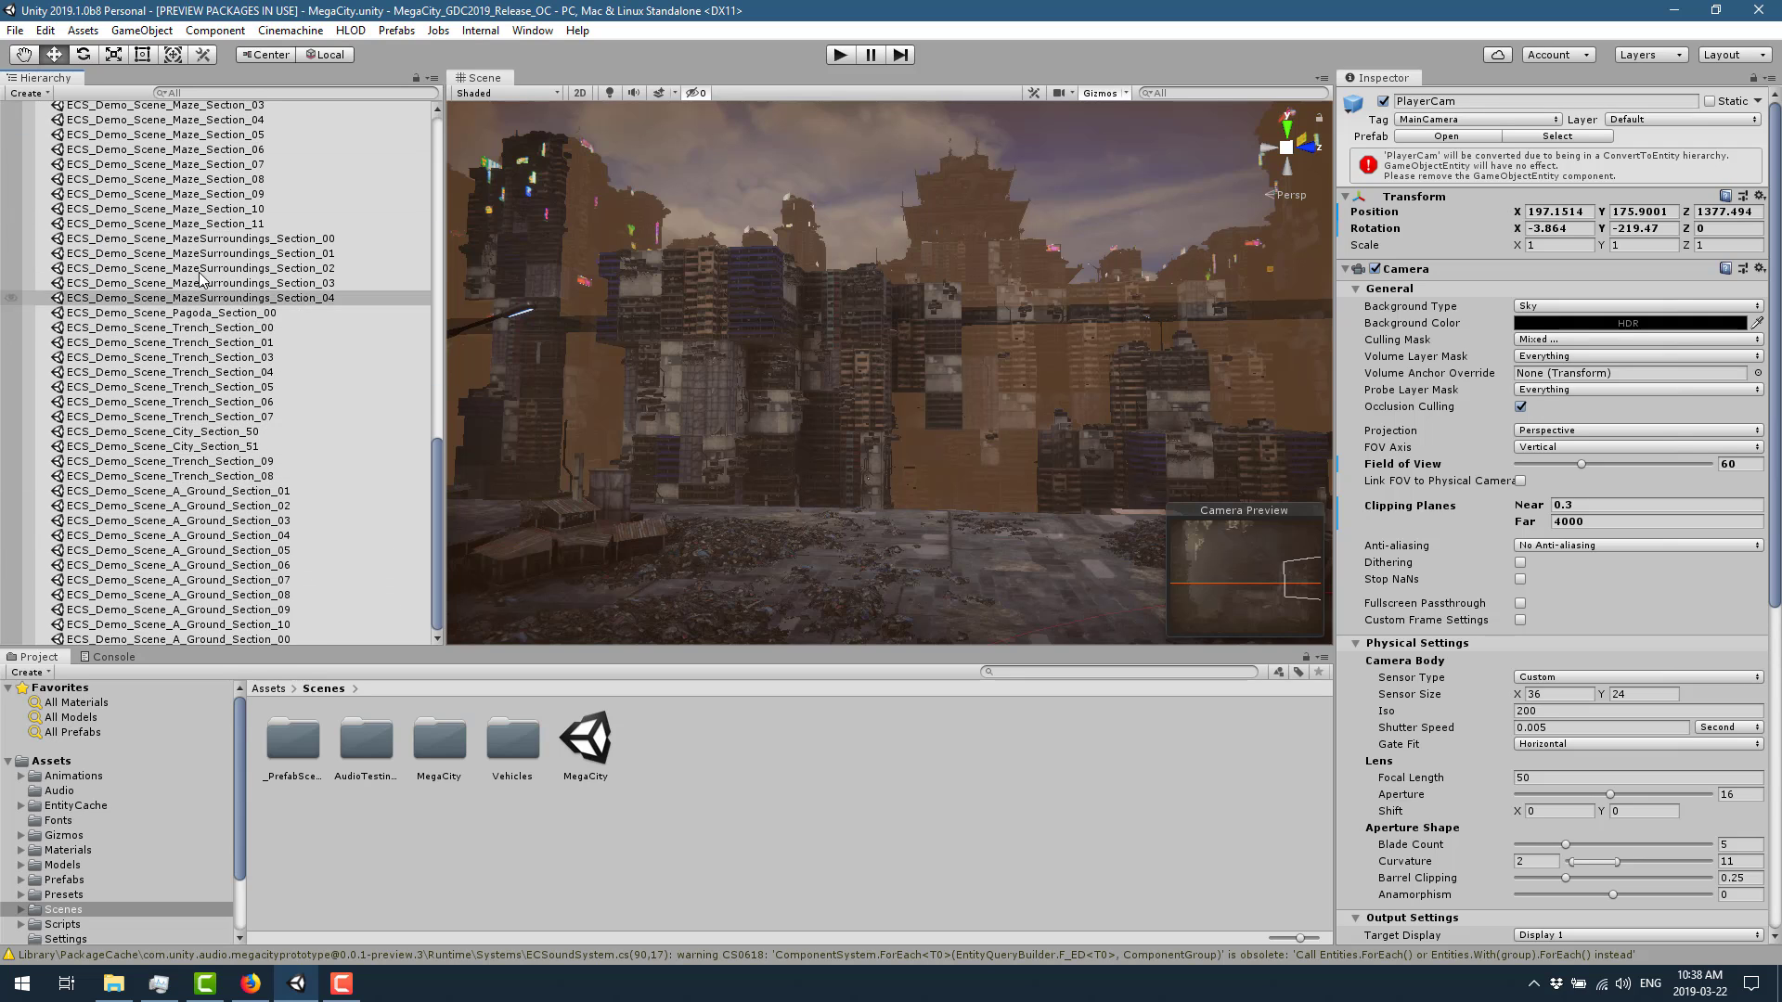
pyautogui.scroll(12, 204, 251)
pyautogui.scroll(6, 204, 251)
pyautogui.click(233, 351)
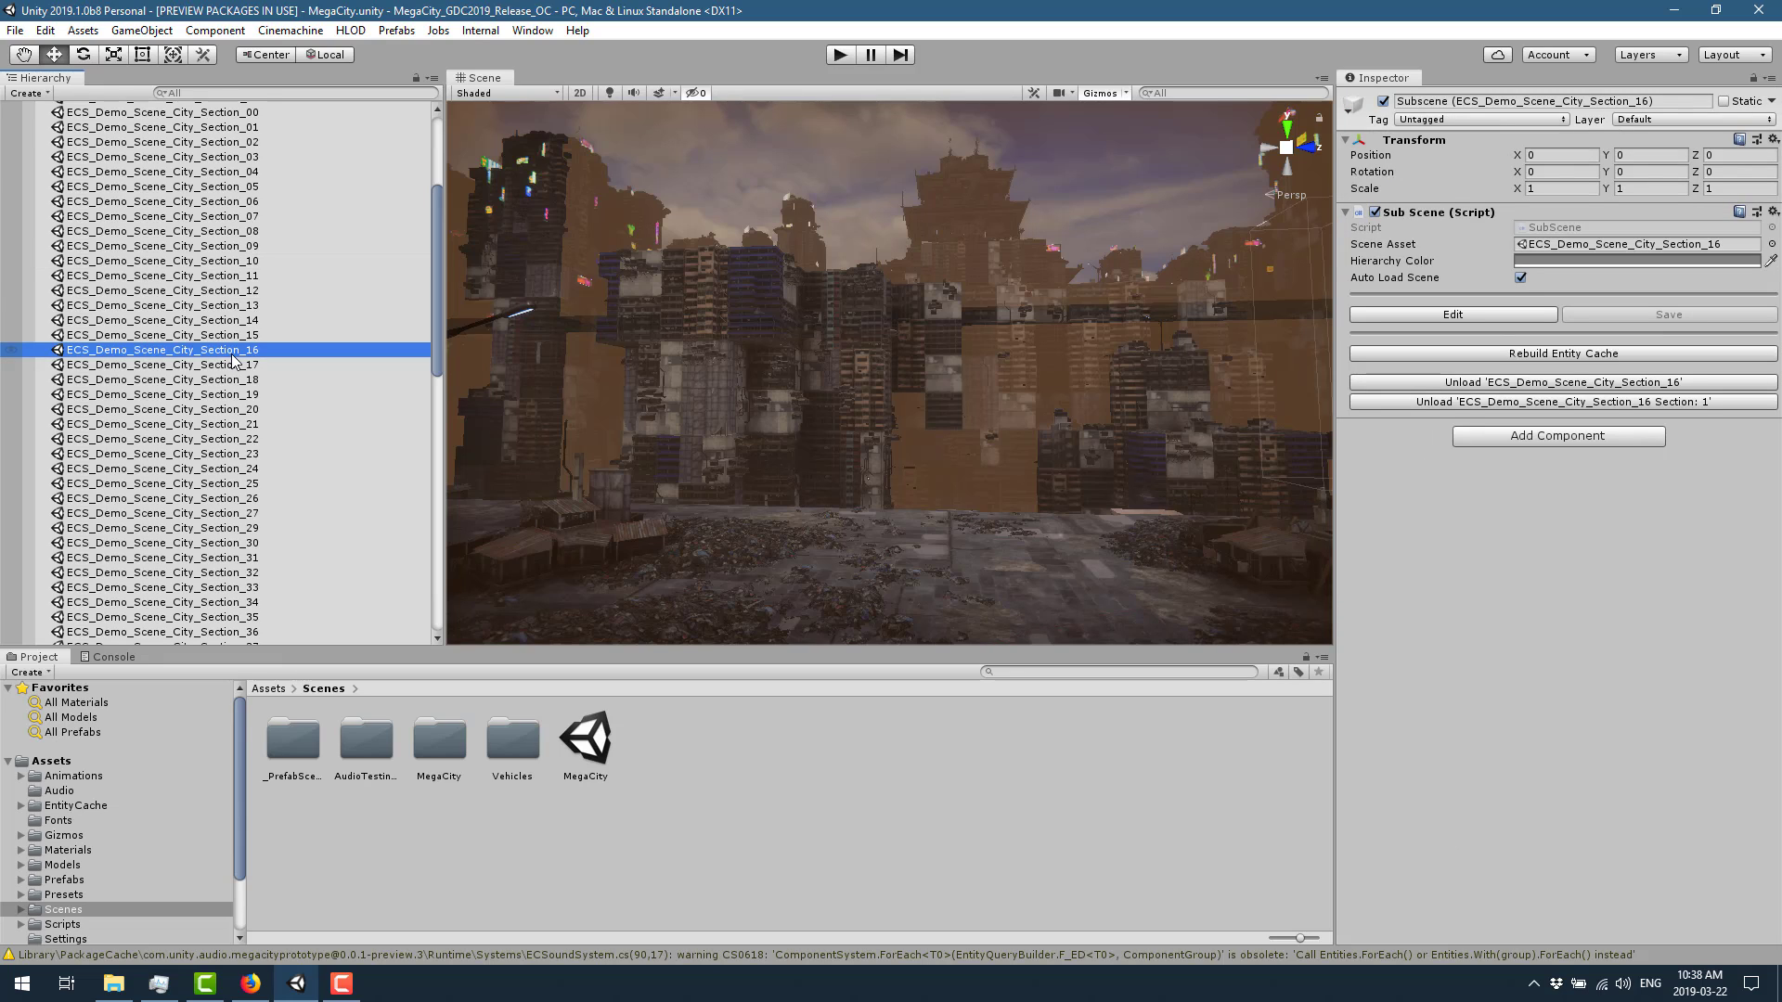
pyautogui.scroll(-10, 220, 376)
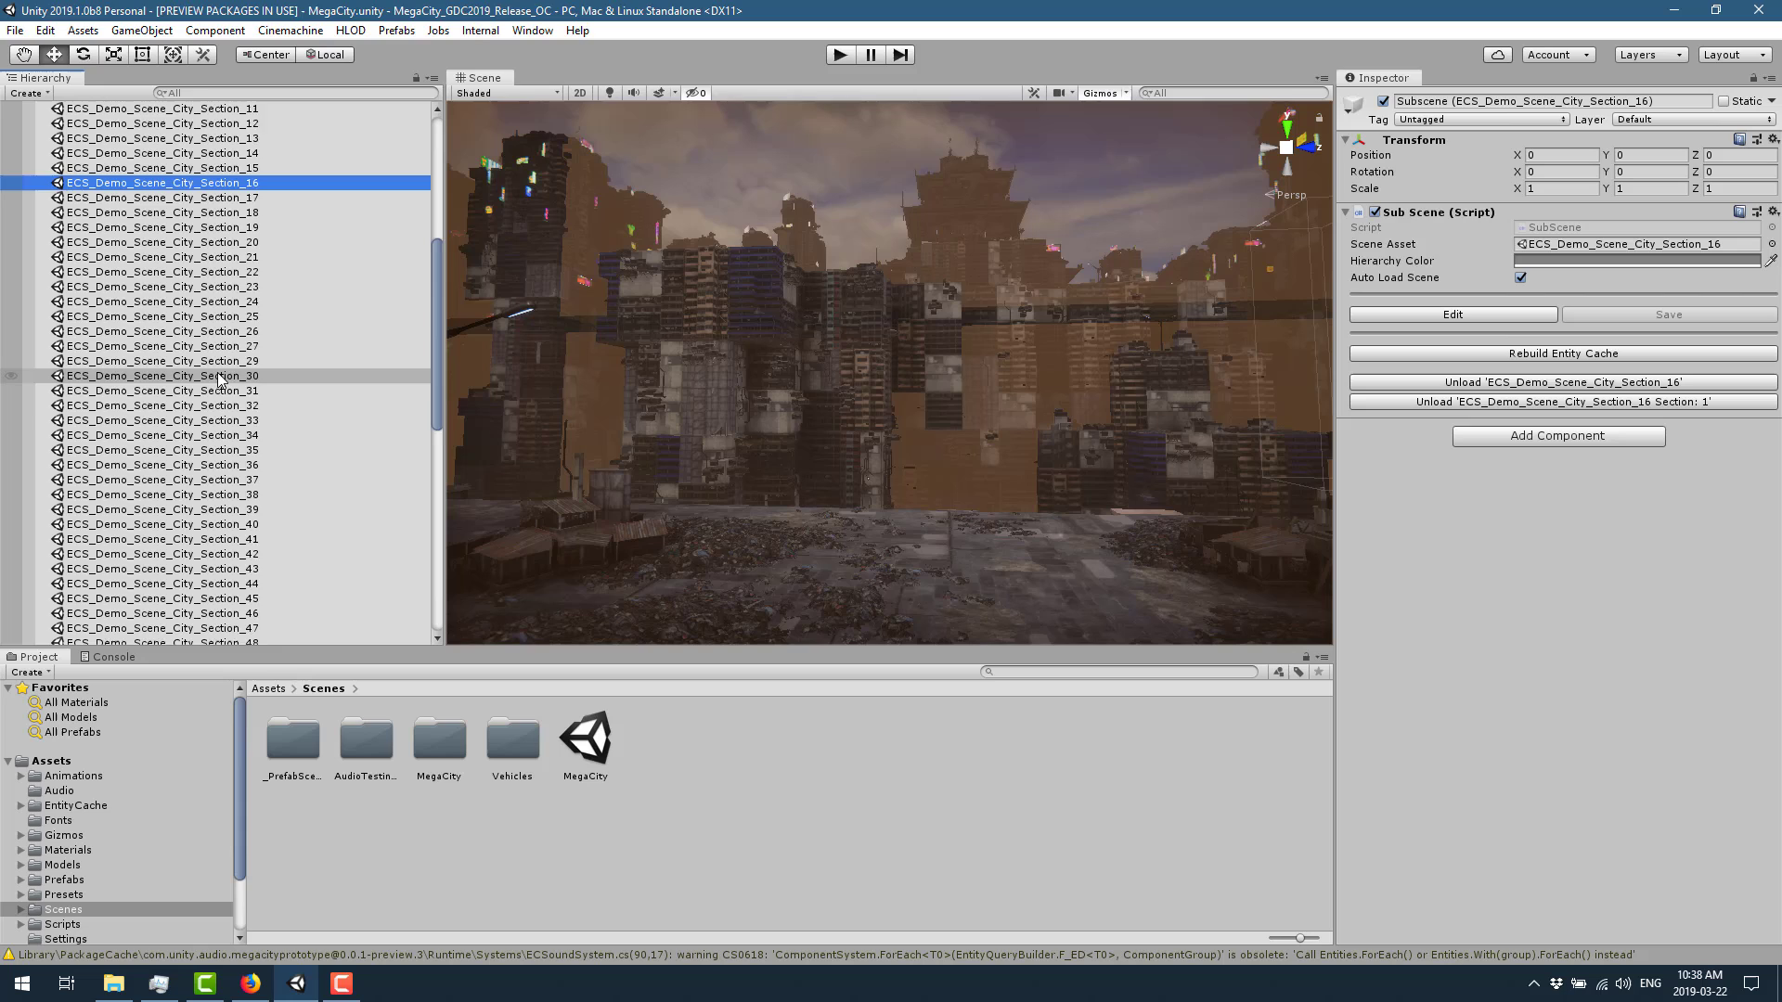
pyautogui.scroll(-4, 220, 376)
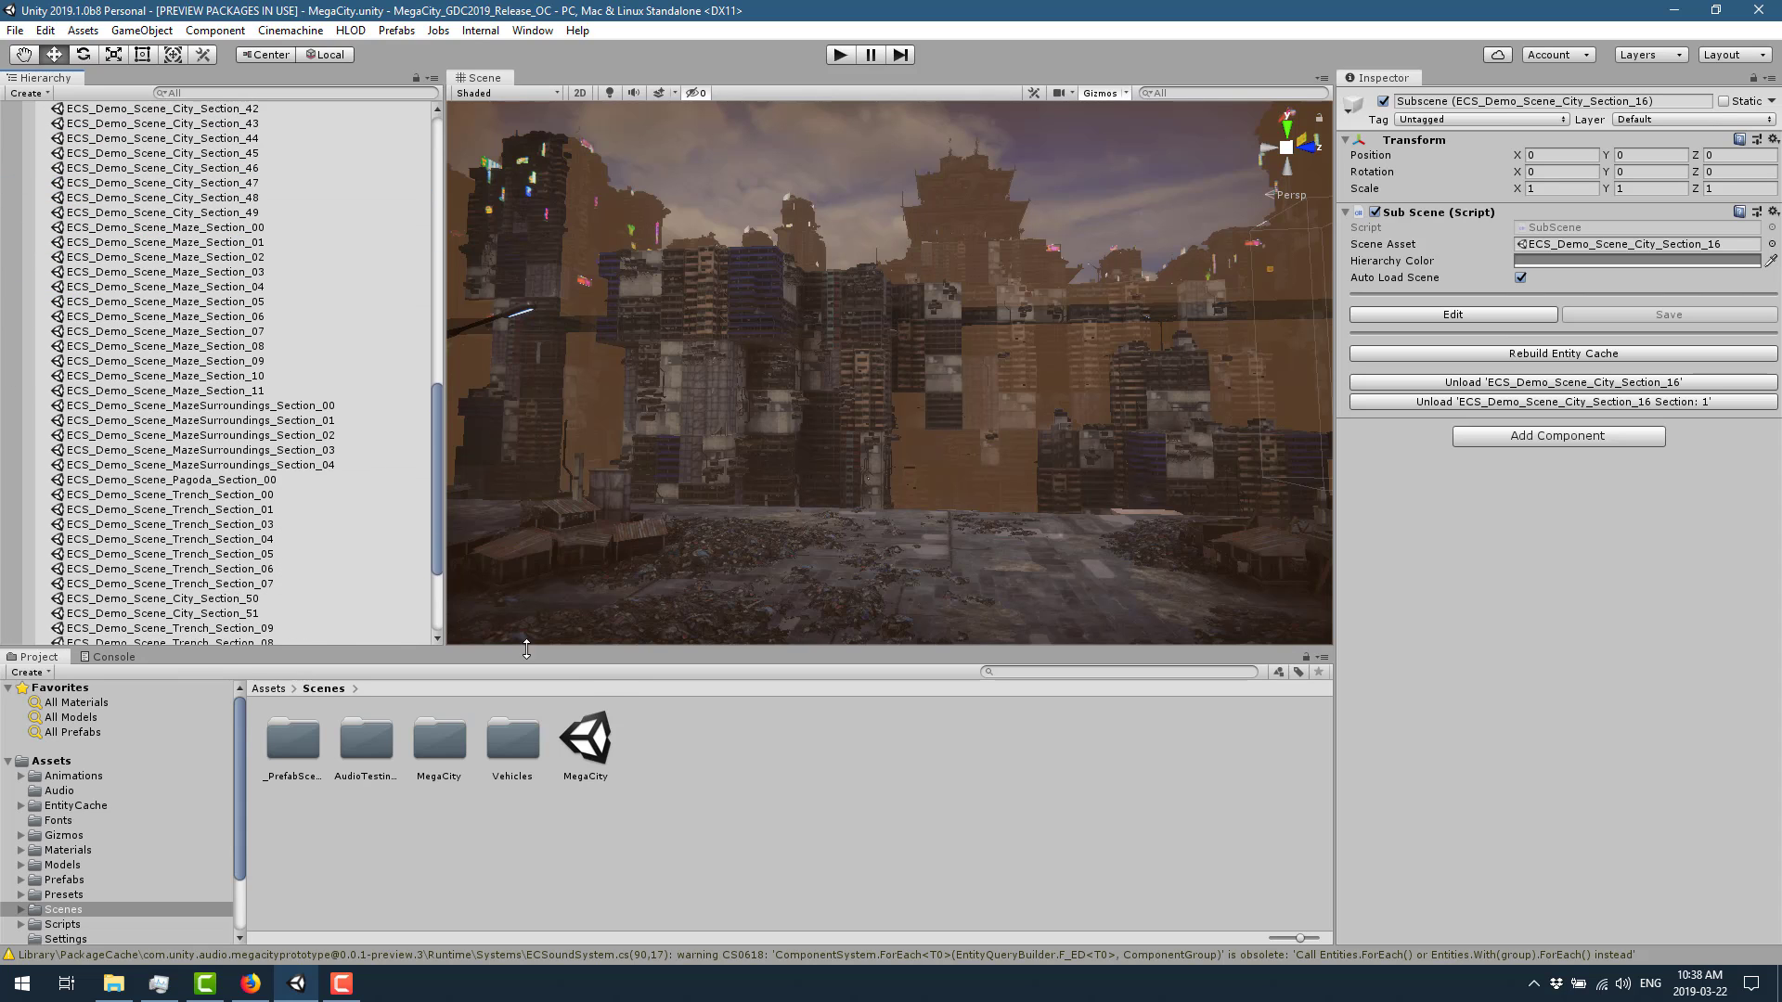
# Step: Open the ECS_Demo_Scene_City_Section_18 scene from the MegaCity folder of the project's scenes
pyautogui.press('alt')
pyautogui.keyDown('alt'); pyautogui.moveTo(842, 429); pyautogui.dragTo(1010, 399); pyautogui.keyUp('alt')
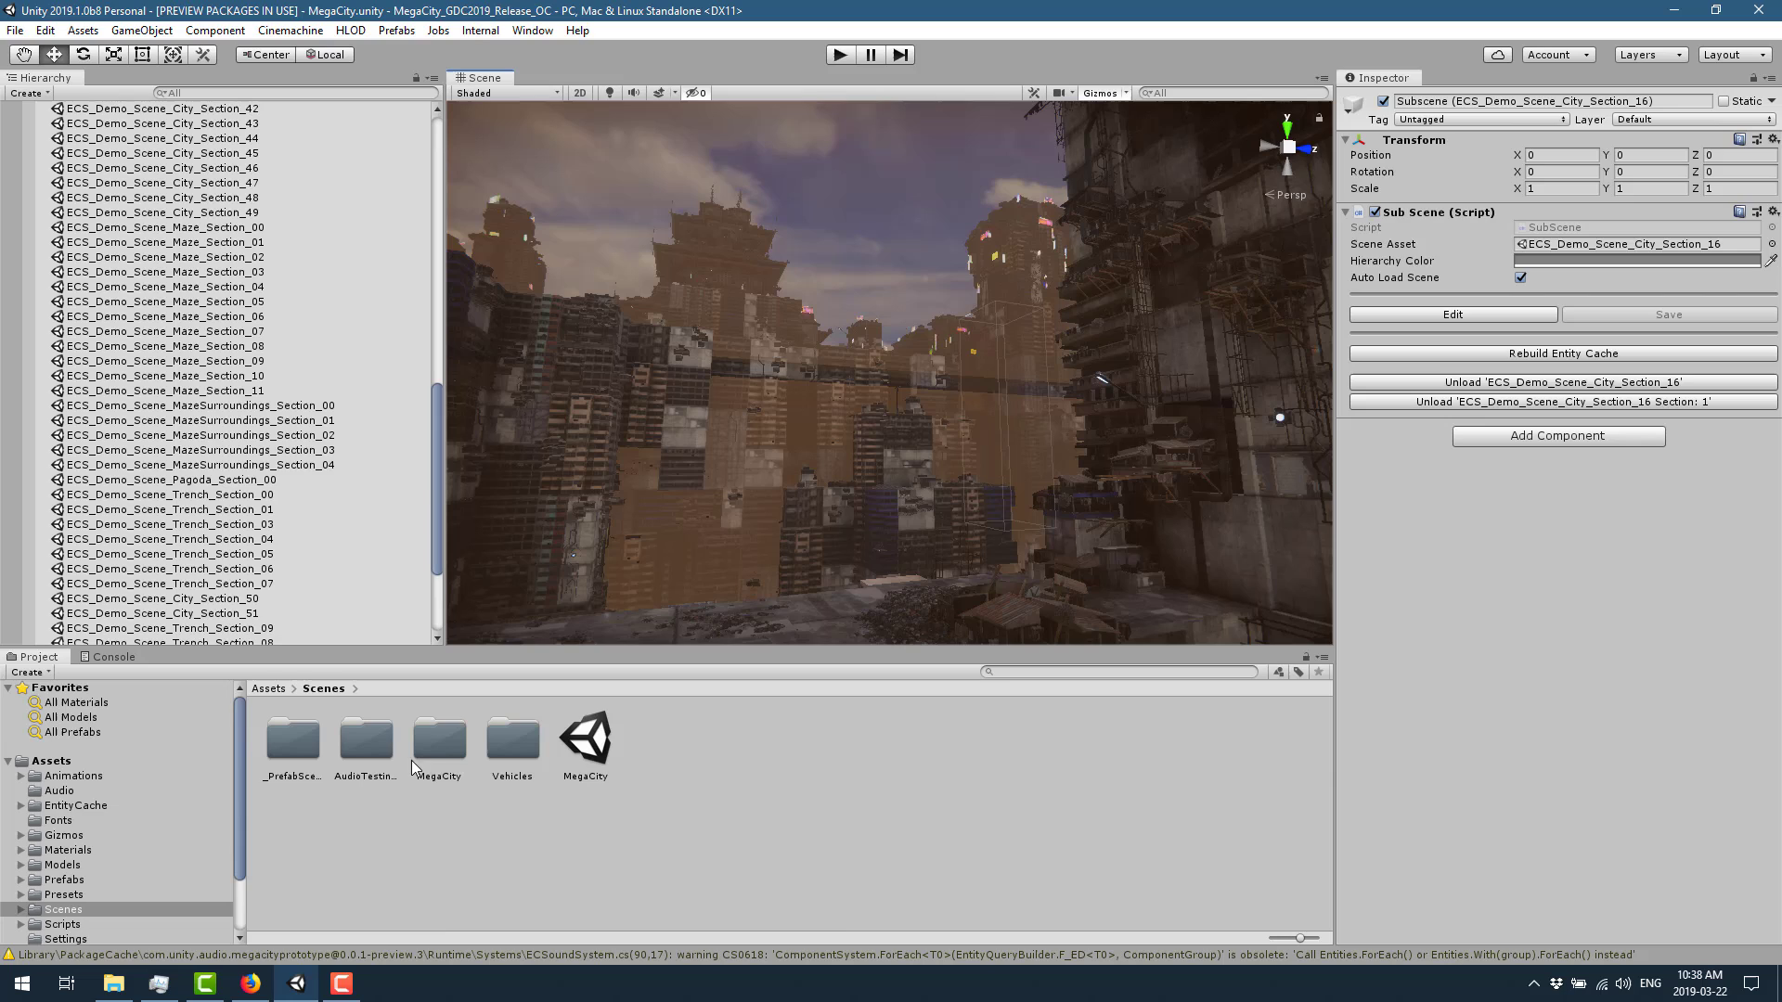
pyautogui.doubleClick(443, 752)
pyautogui.scroll(-1, 758, 883)
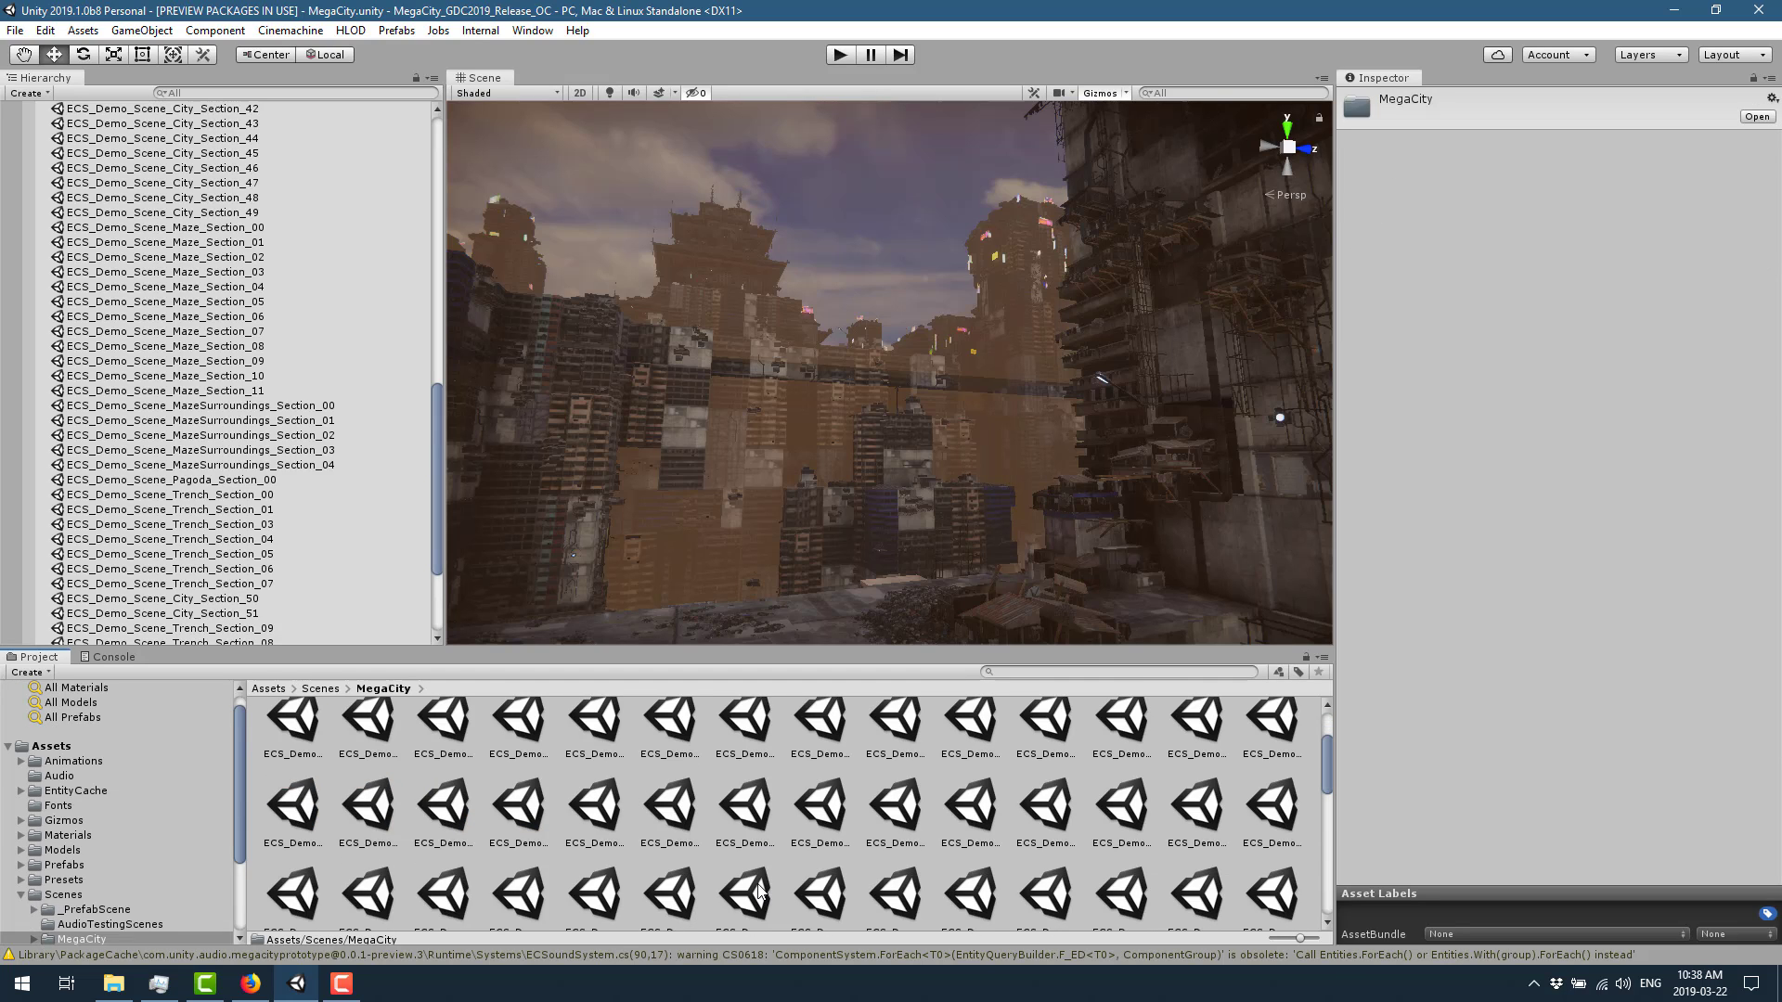
pyautogui.click(809, 811)
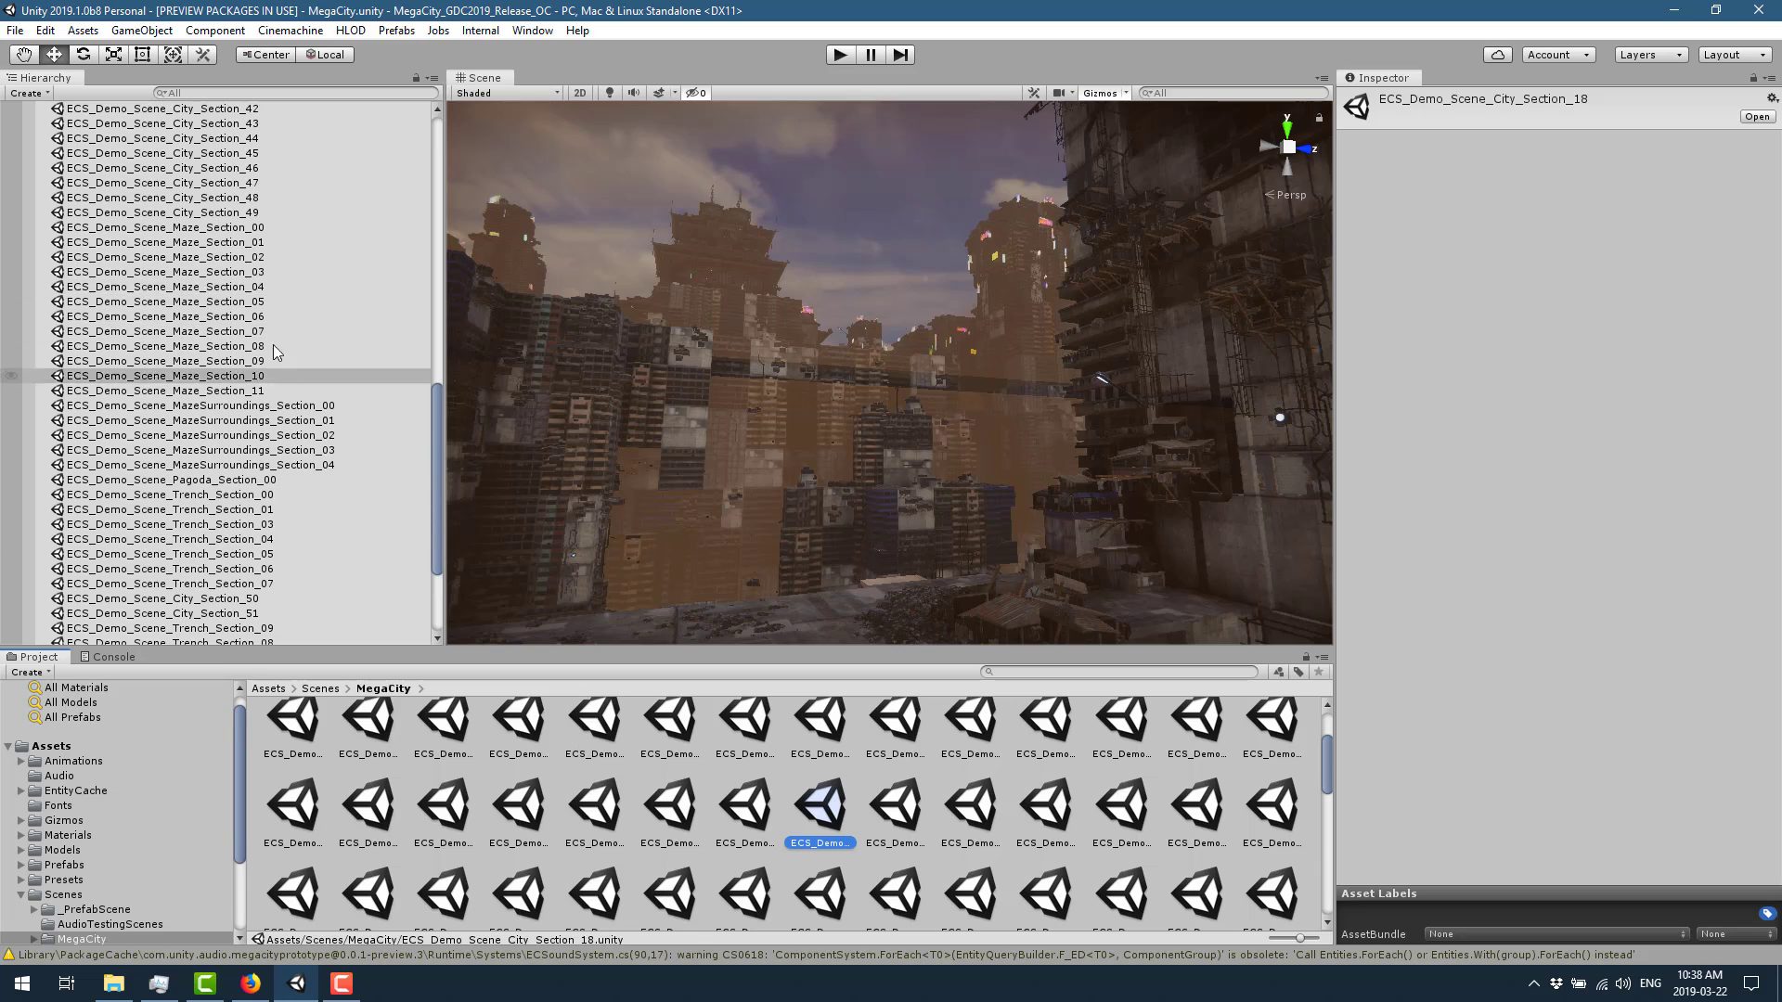
pyautogui.doubleClick(820, 808)
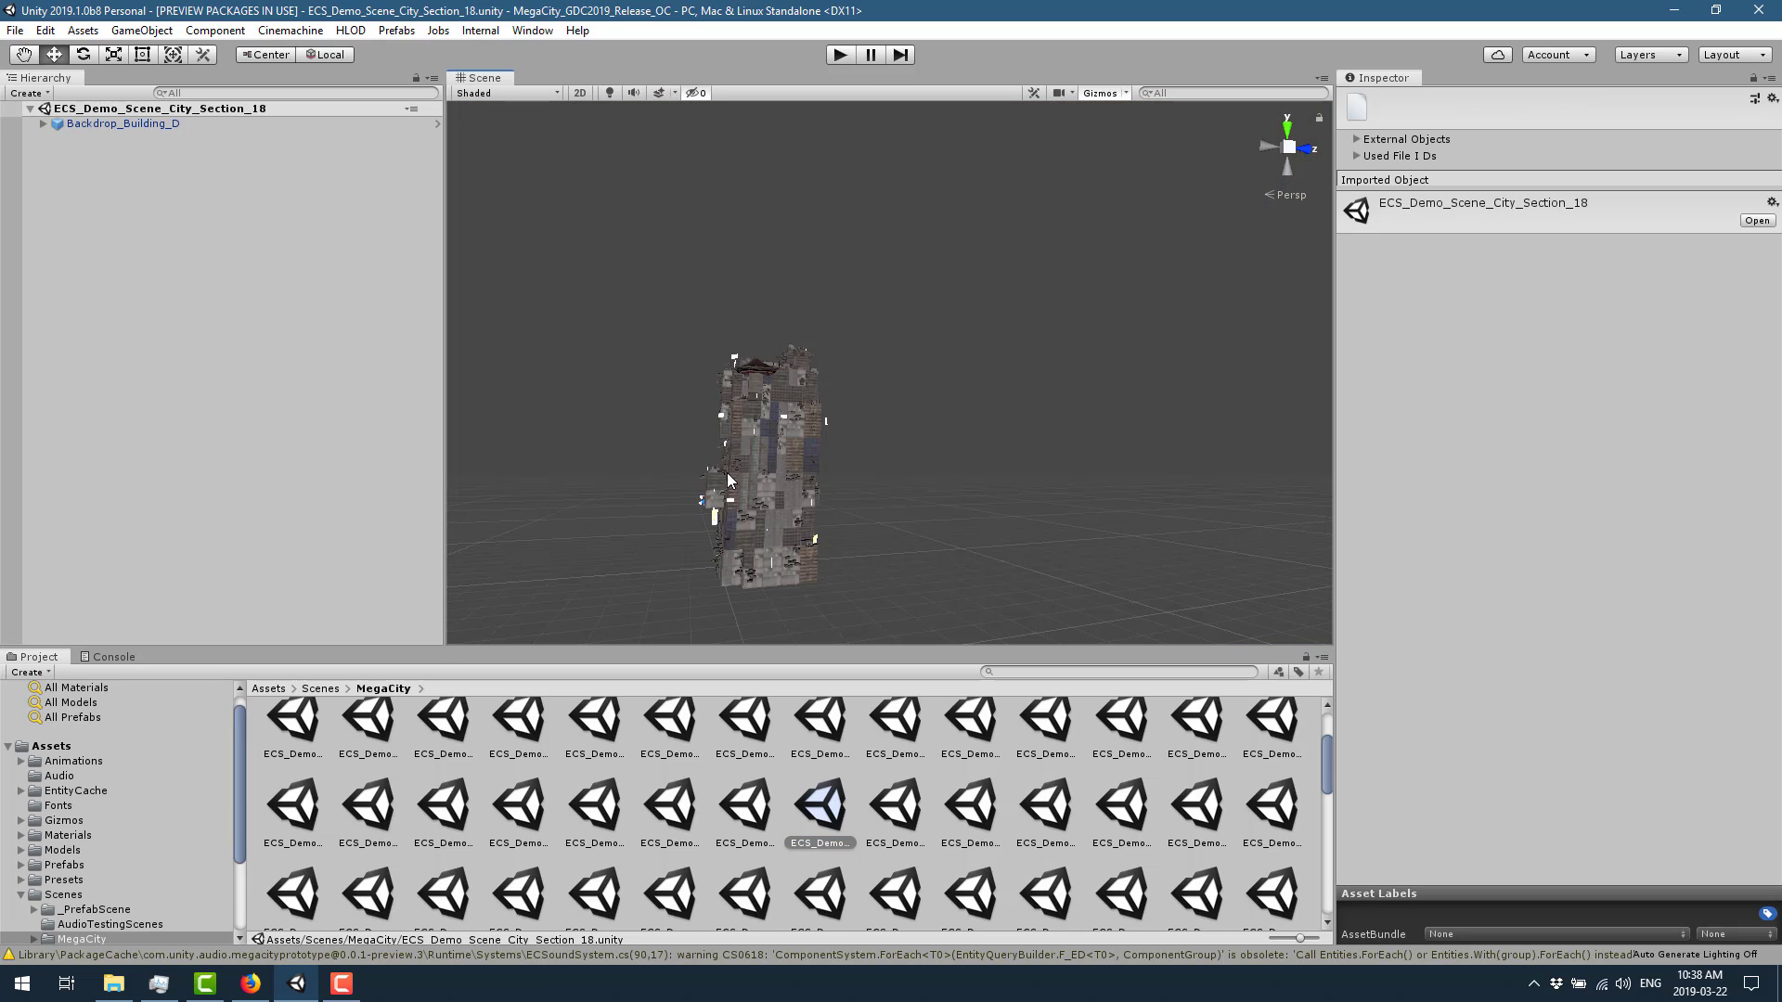
# Step: Examine the backdrop building of the section from several angles, up close and from inside
pyautogui.keyDown('alt'); pyautogui.moveTo(917, 453); pyautogui.dragTo(929, 488); pyautogui.keyUp('alt')
pyautogui.keyDown('alt'); pyautogui.scroll(10, 862, 486); pyautogui.keyUp('alt')
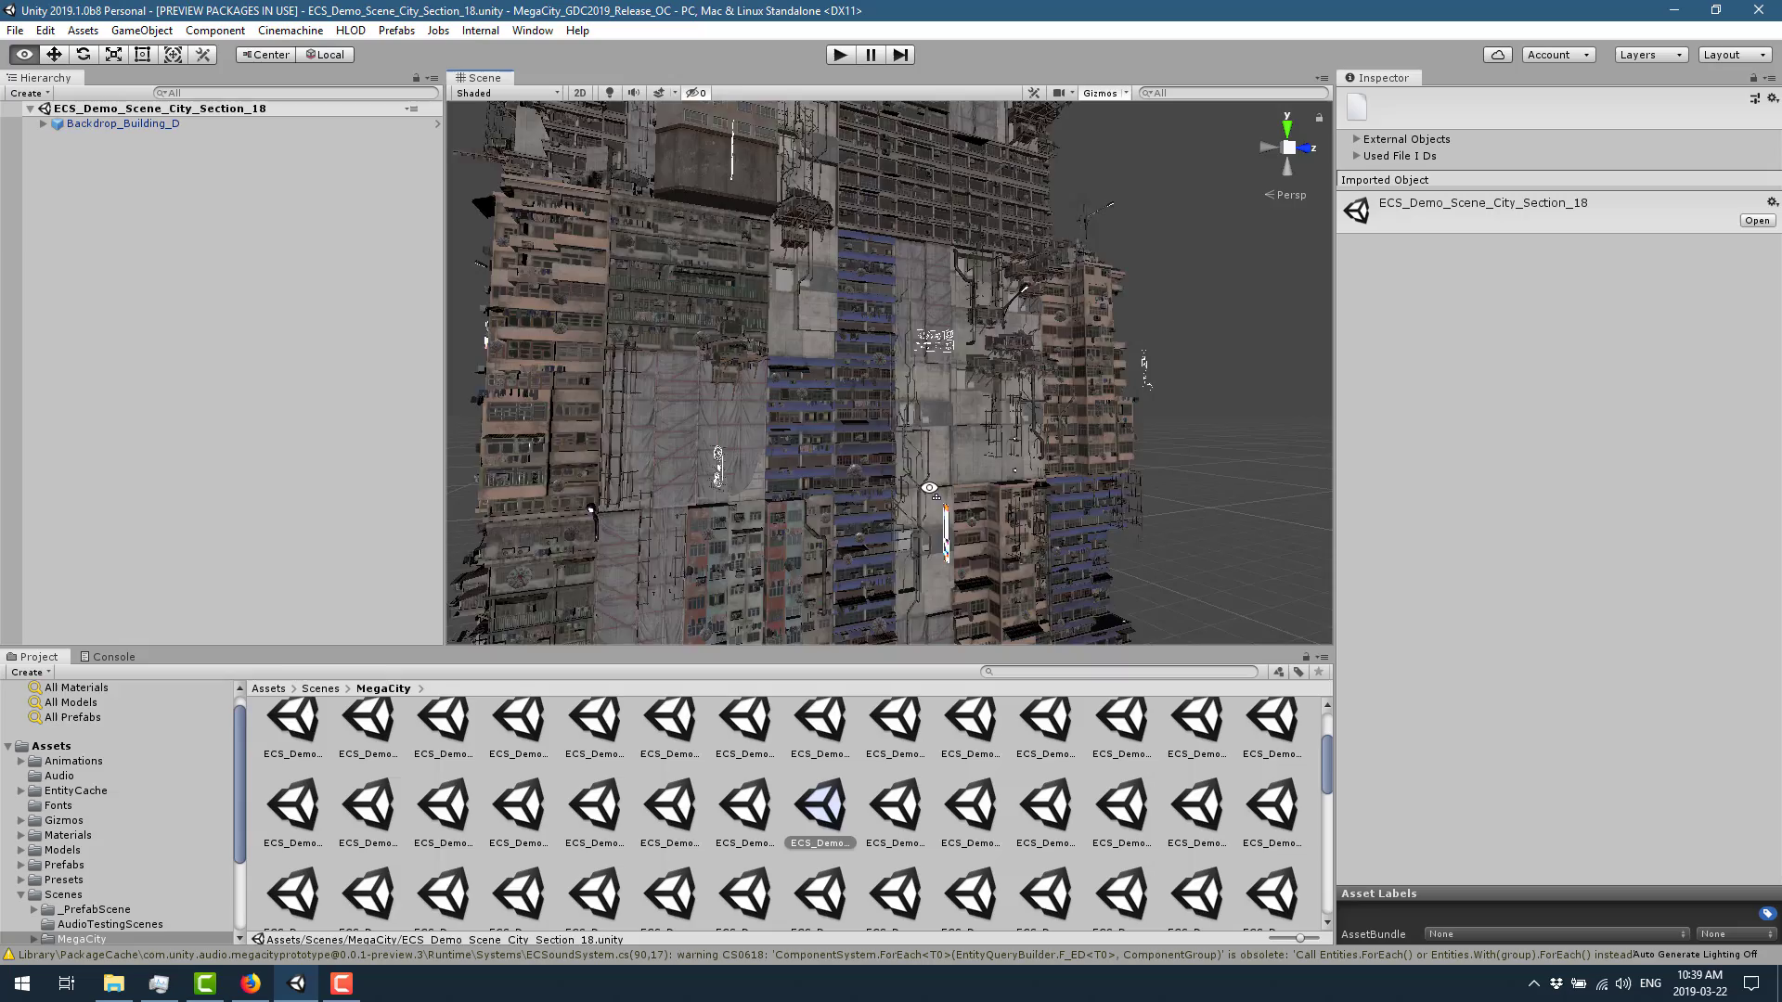
pyautogui.keyDown('alt'); pyautogui.moveTo(929, 487); pyautogui.dragTo(985, 498); pyautogui.keyUp('alt')
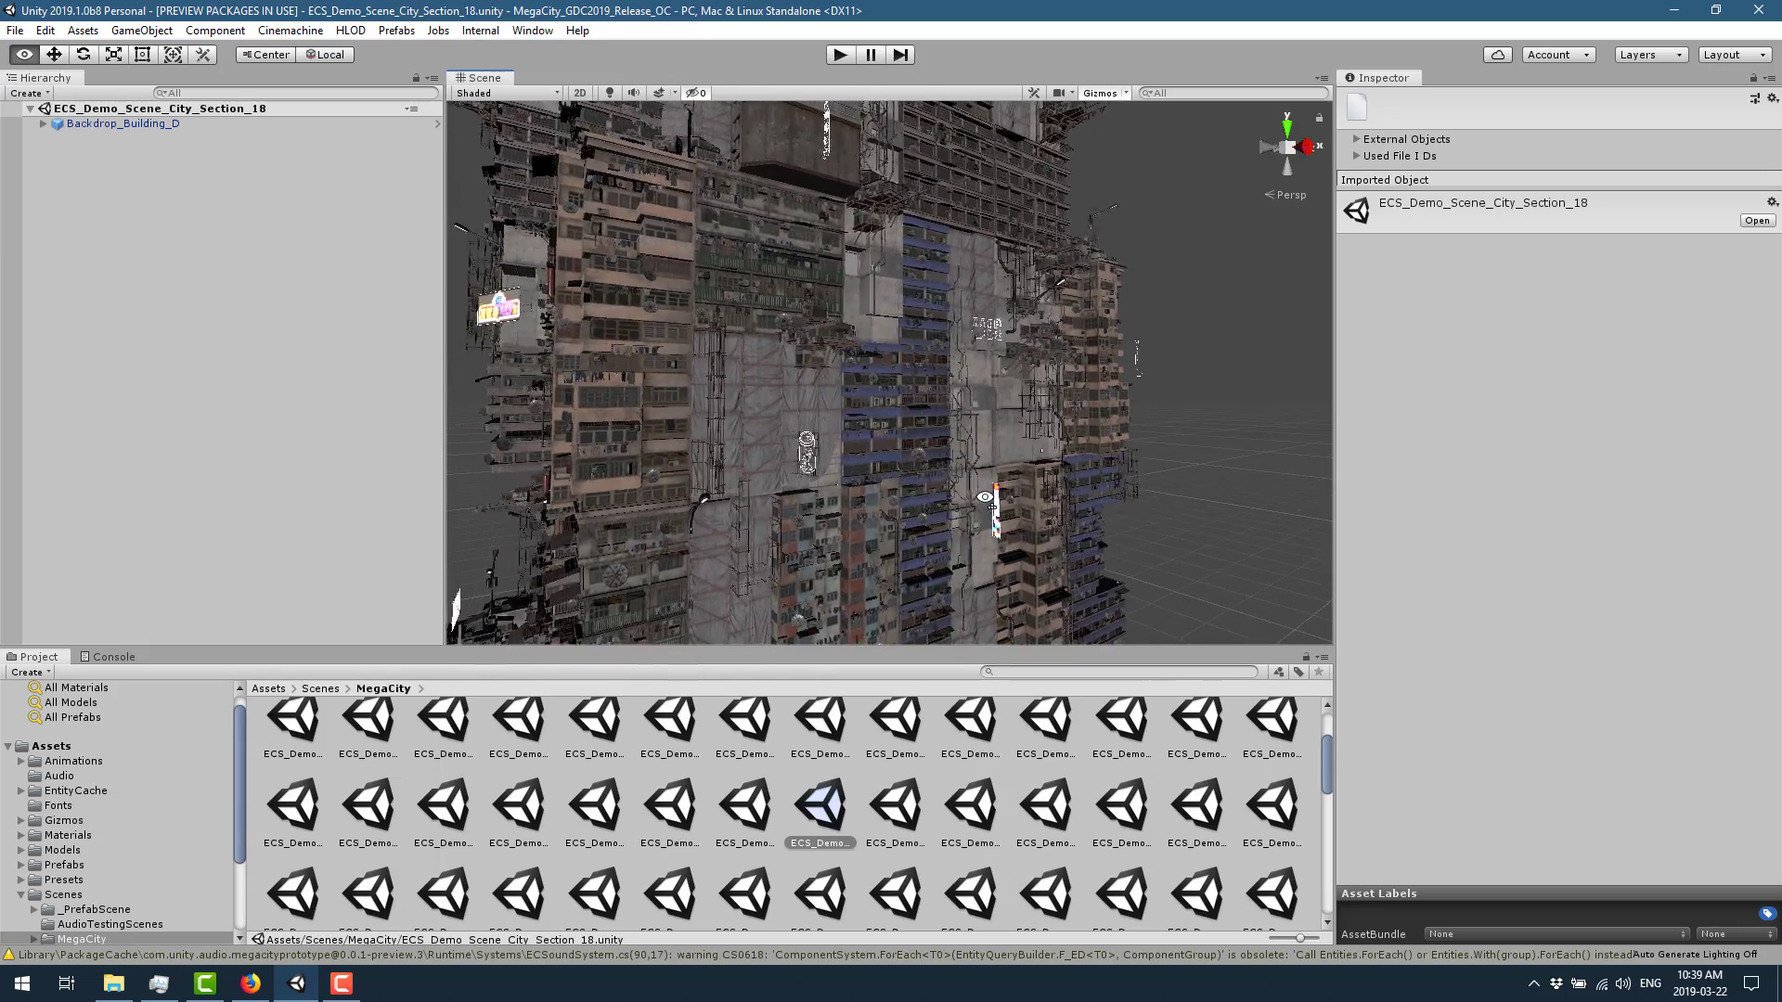
pyautogui.press('a')
pyautogui.press('w')
pyautogui.moveTo(984, 497); pyautogui.dragTo(713, 461, button='right')
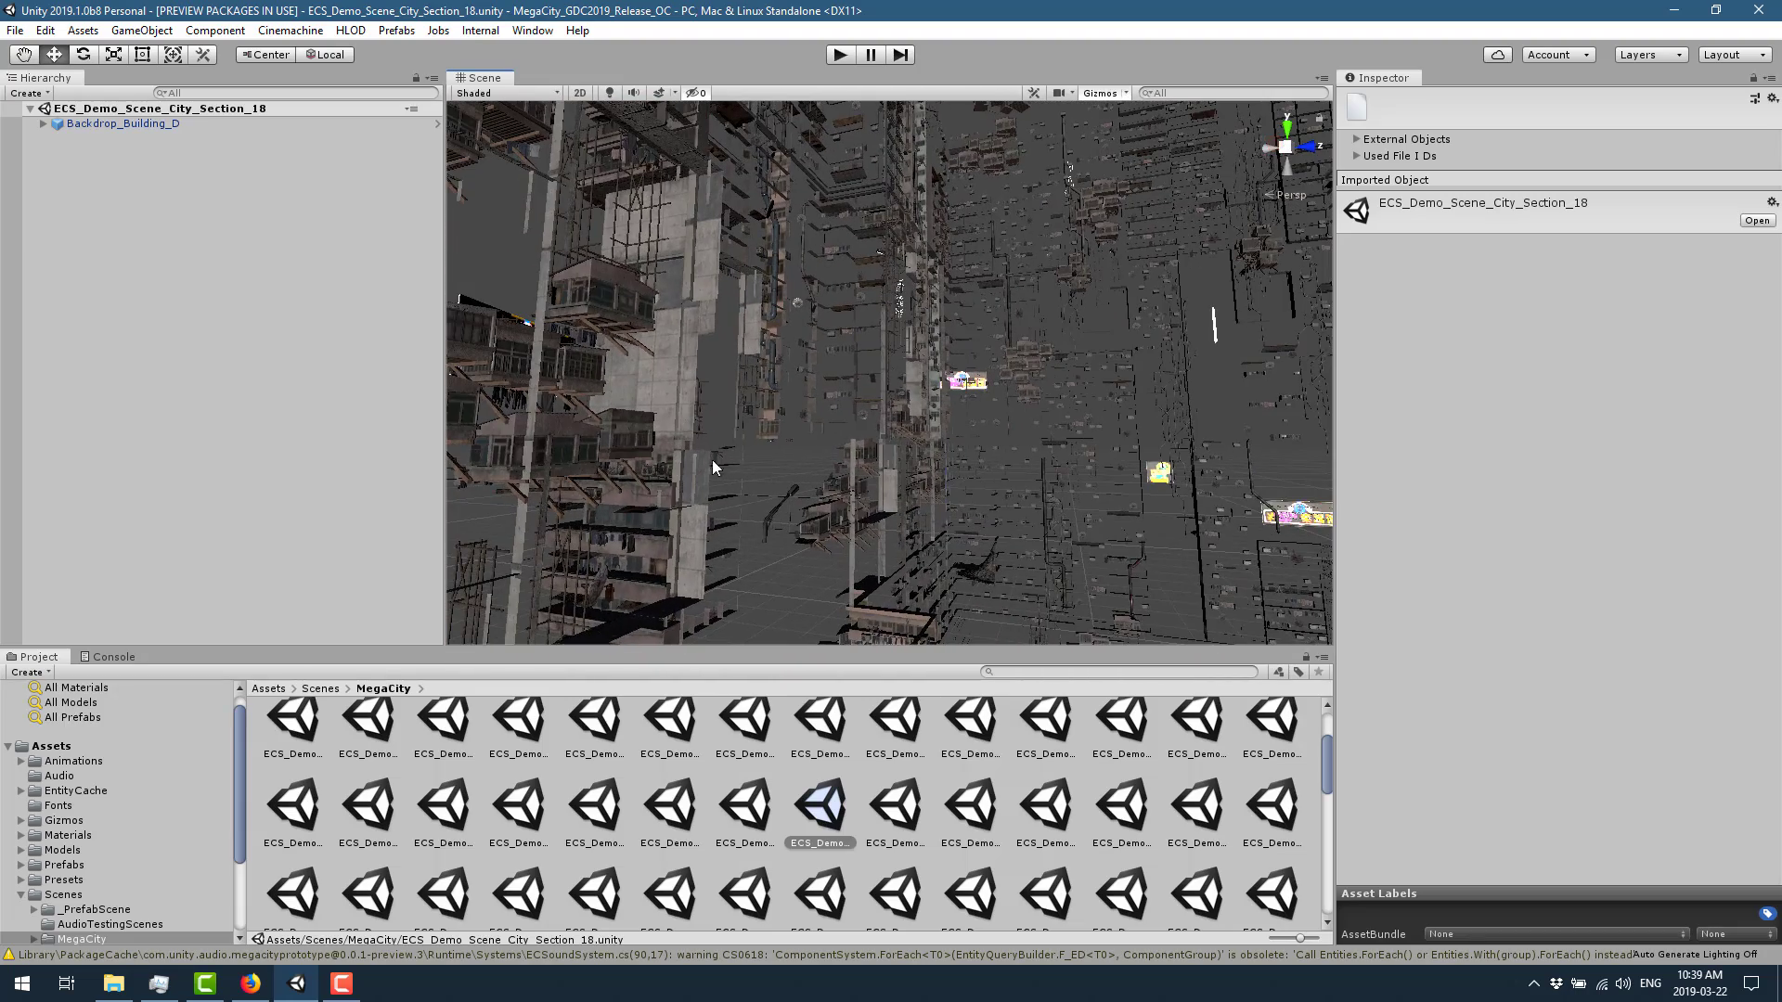
# Step: Move the LOD00 geometry of Building_Deco_Shacks_Vertical_A along its local Y axis to about 4.22
pyautogui.click(869, 369)
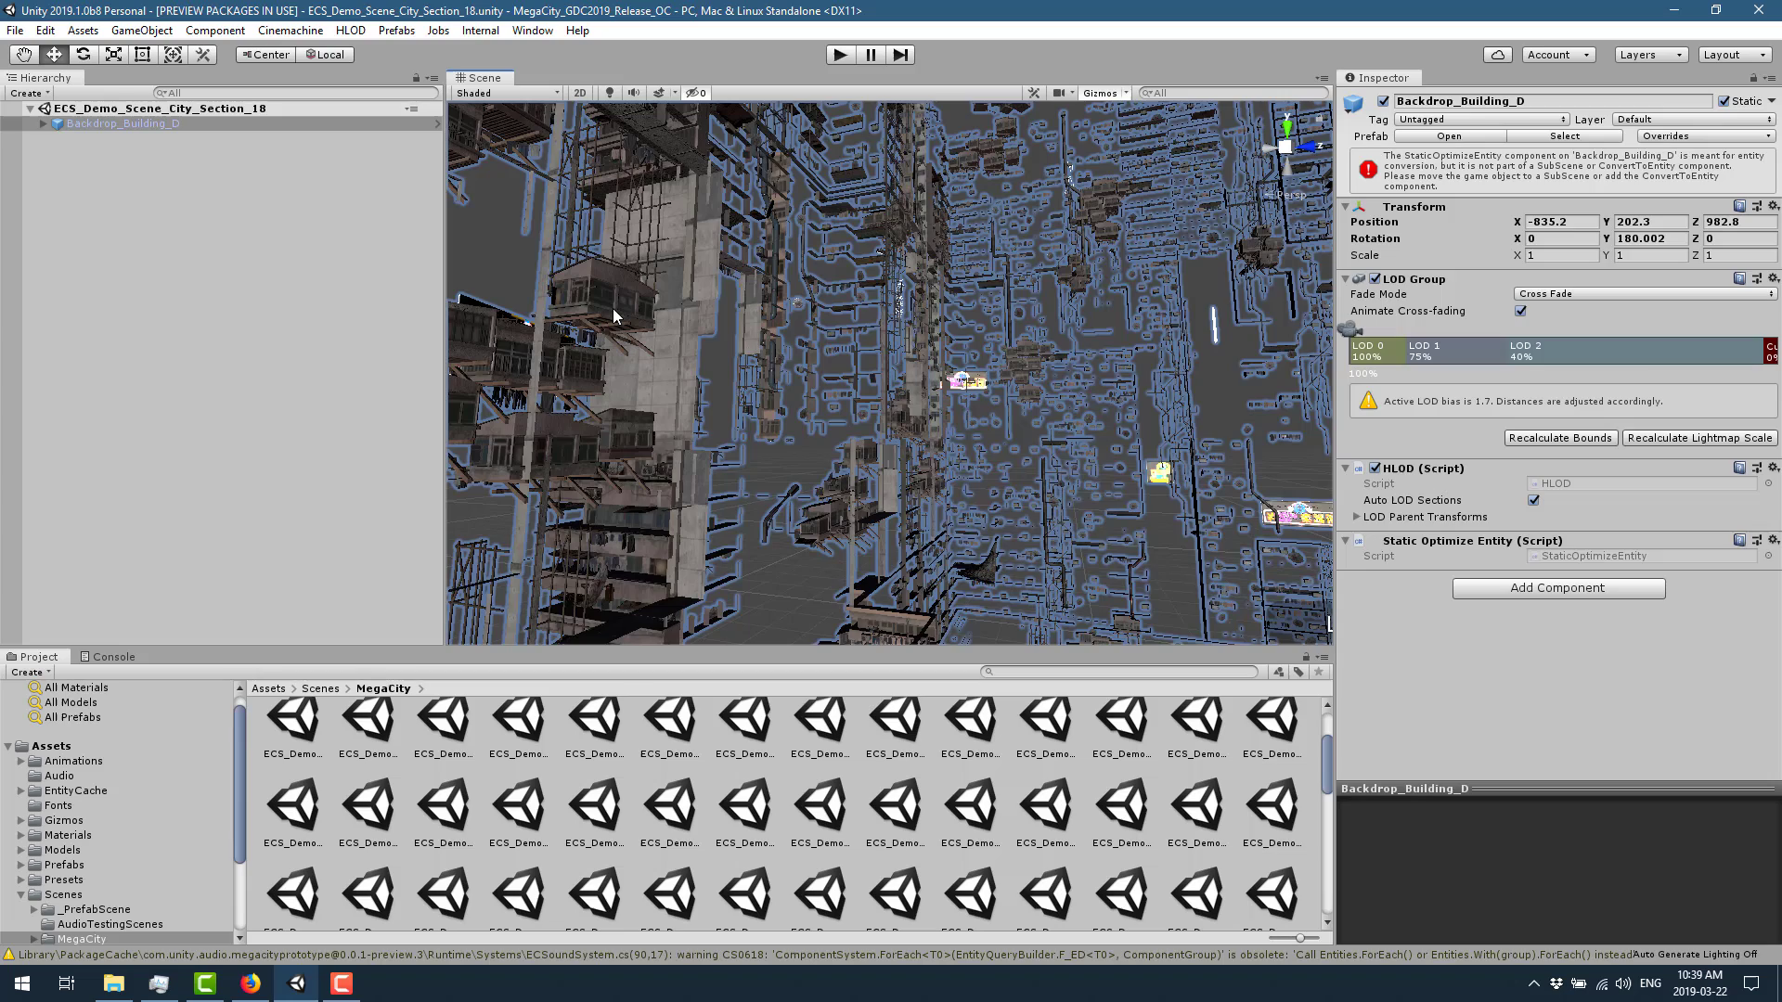
pyautogui.click(612, 308)
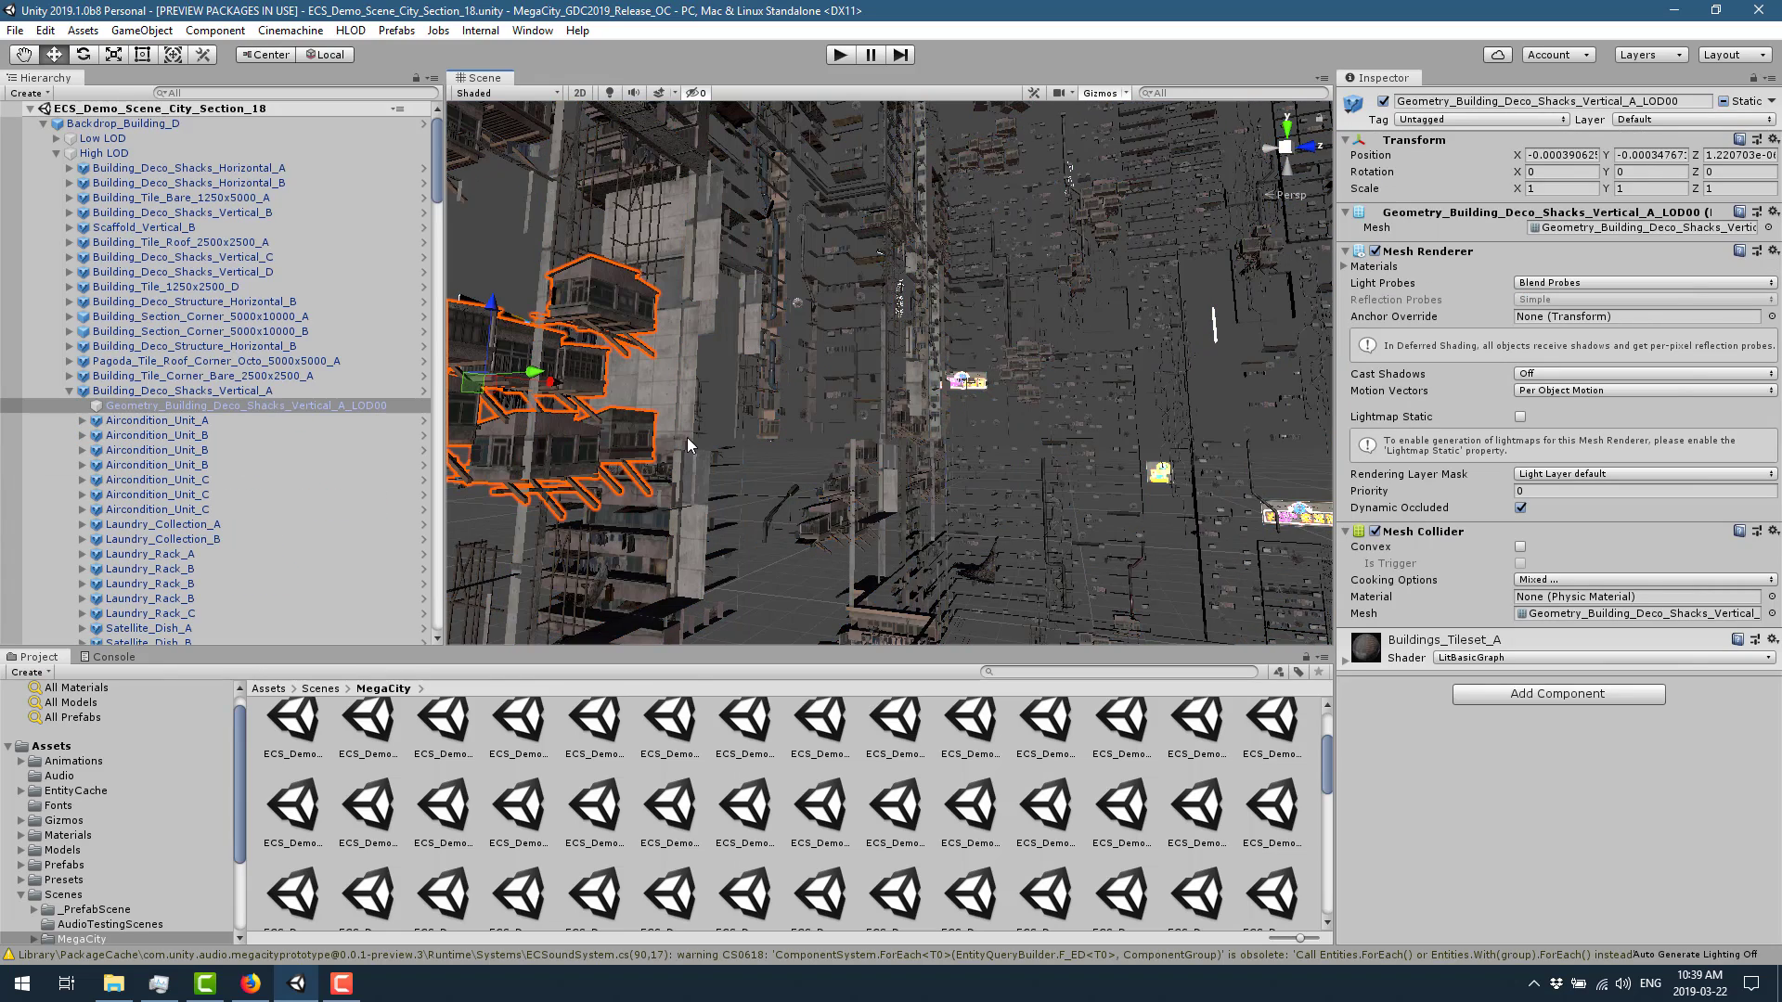
pyautogui.moveTo(537, 375); pyautogui.dragTo(583, 441)
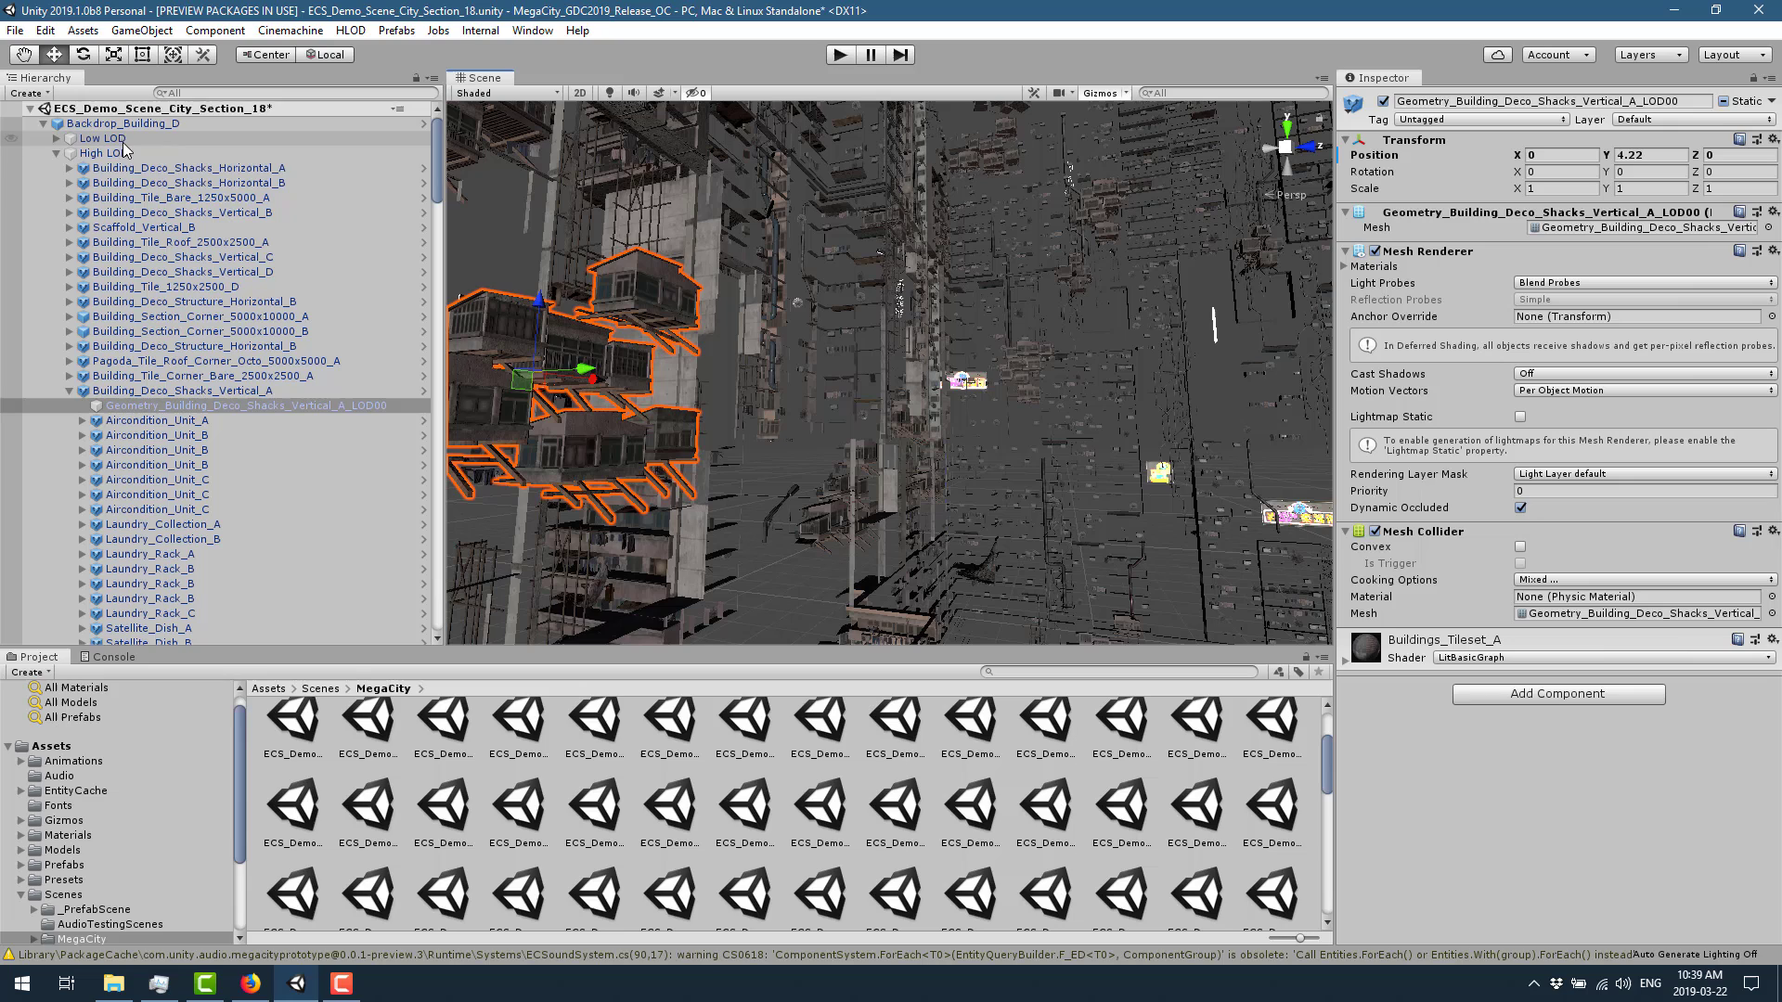
# Step: Expand Building_Deco_Shacks_Horizontal_A under High LOD to examine its child parts and LOD setup
pyautogui.click(79, 171)
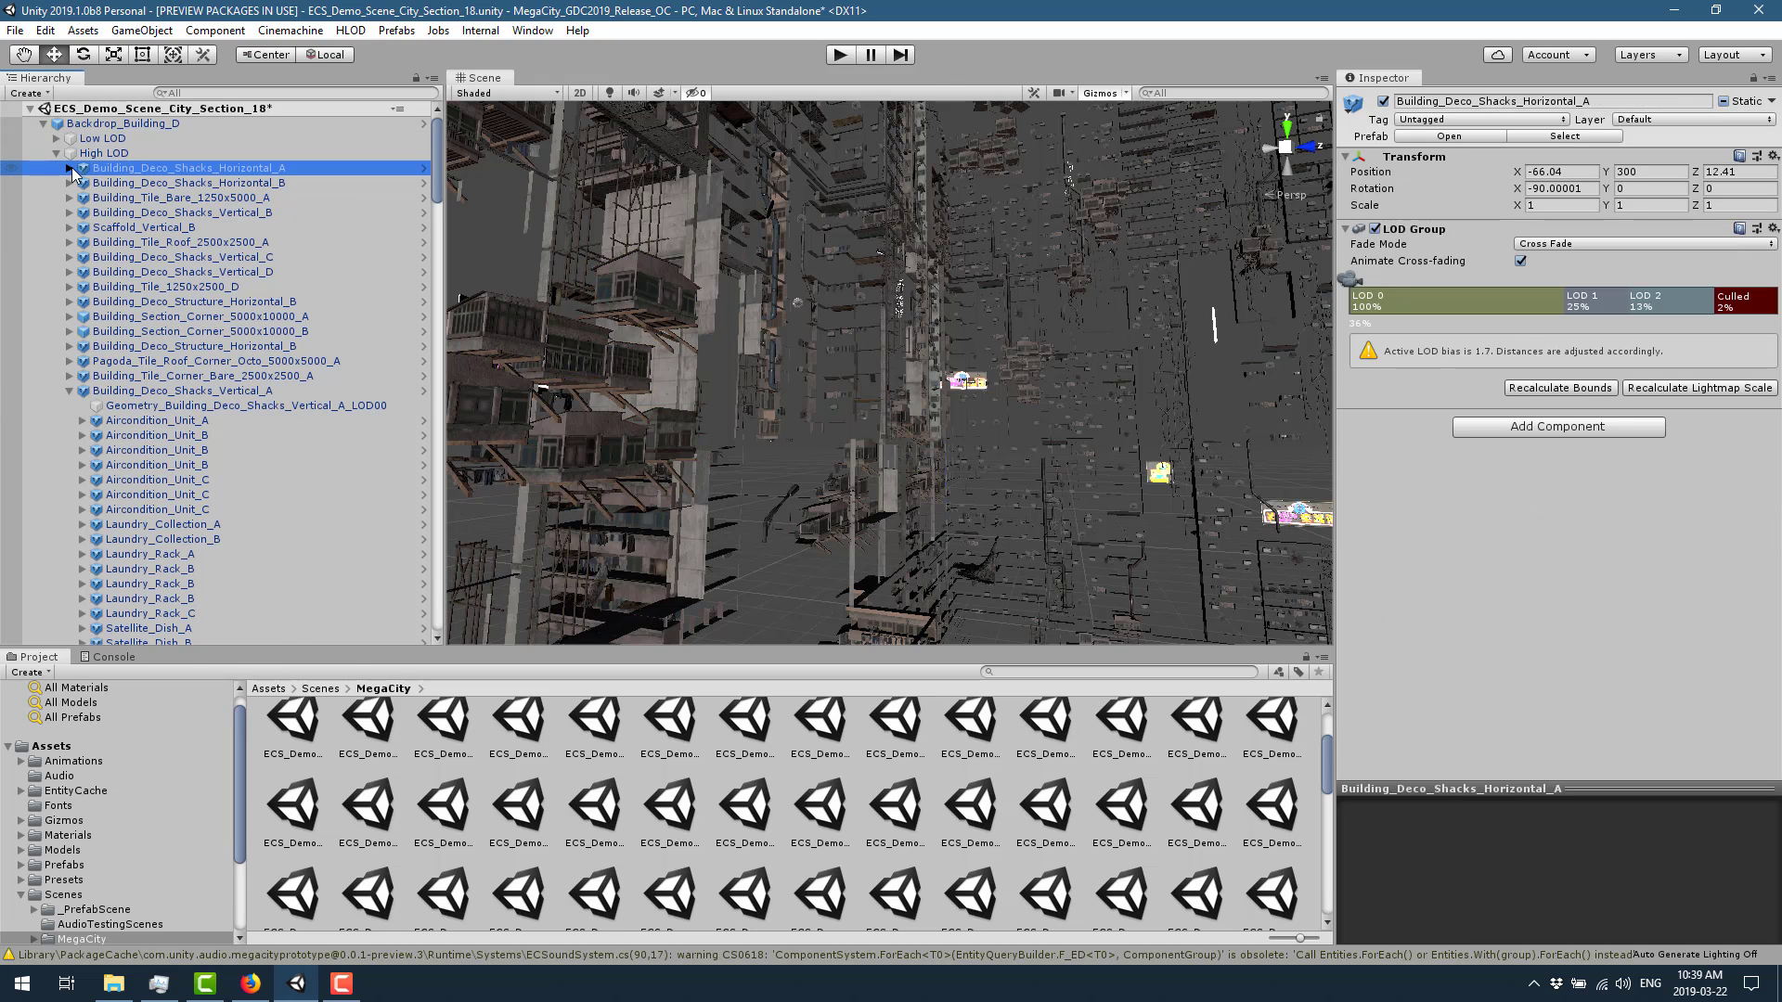
pyautogui.click(68, 169)
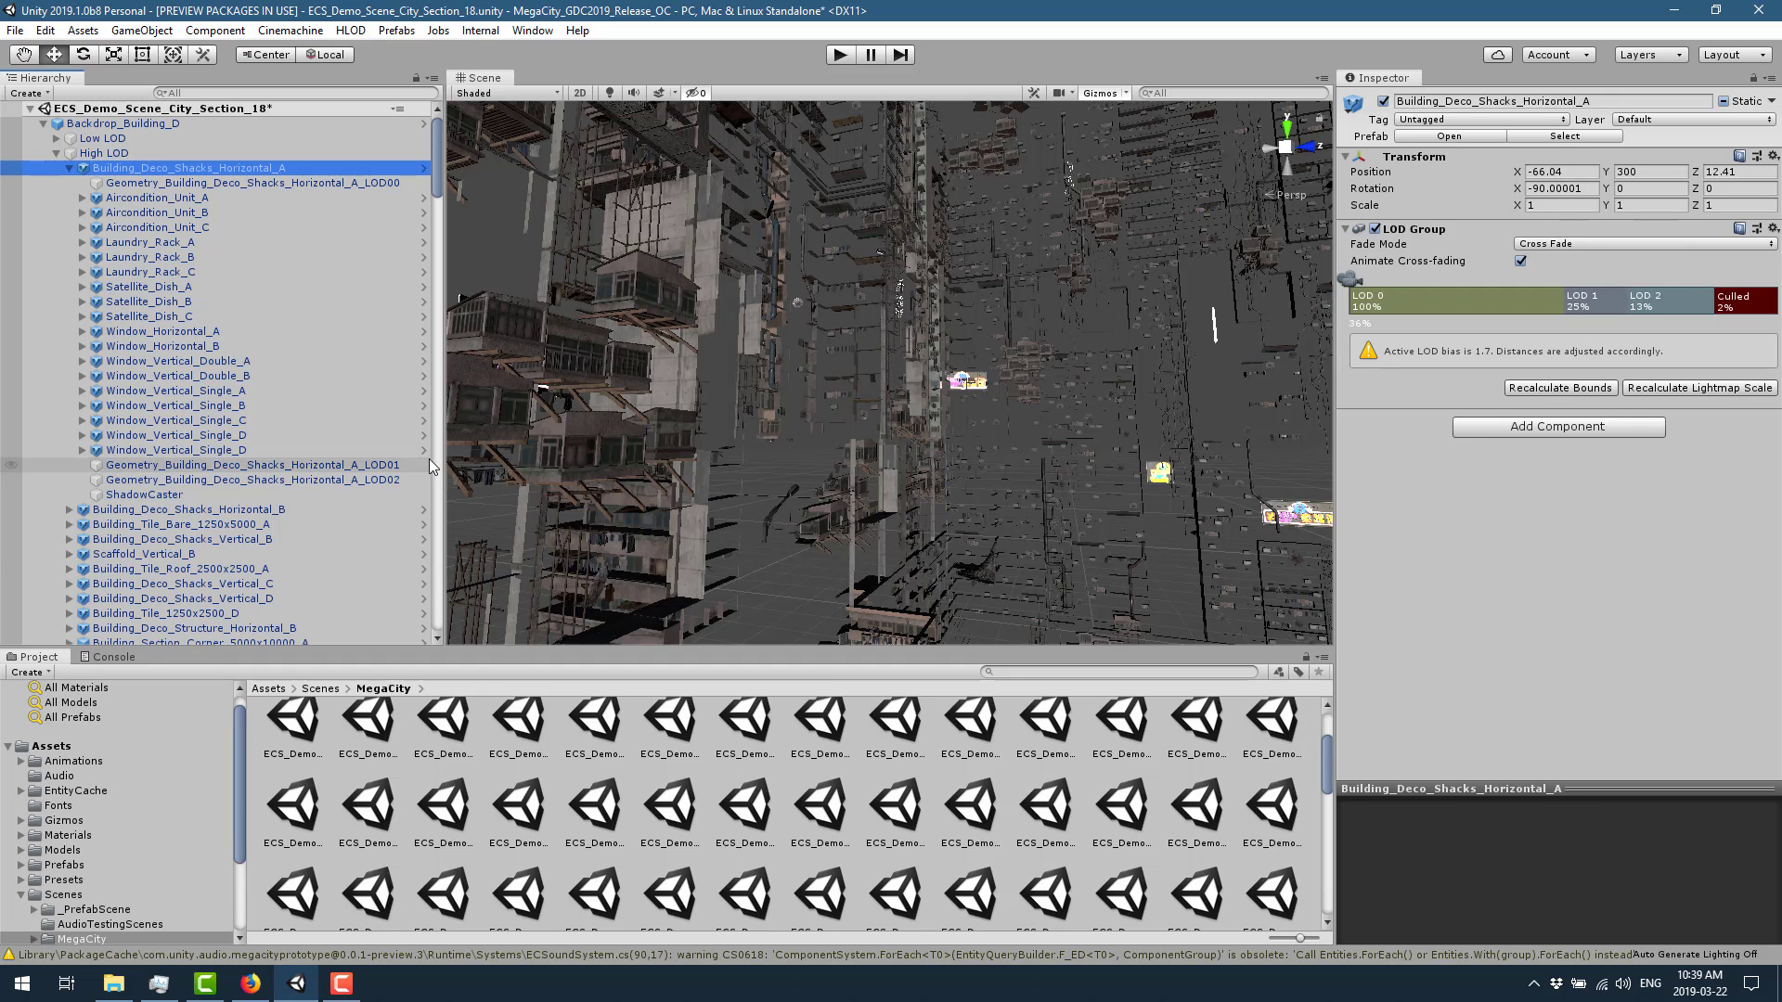
# Step: Enlarge the project browser and look through the Presets and Prefabs folders, ending in the Environment prefabs
pyautogui.moveTo(407, 647); pyautogui.dragTo(242, 471)
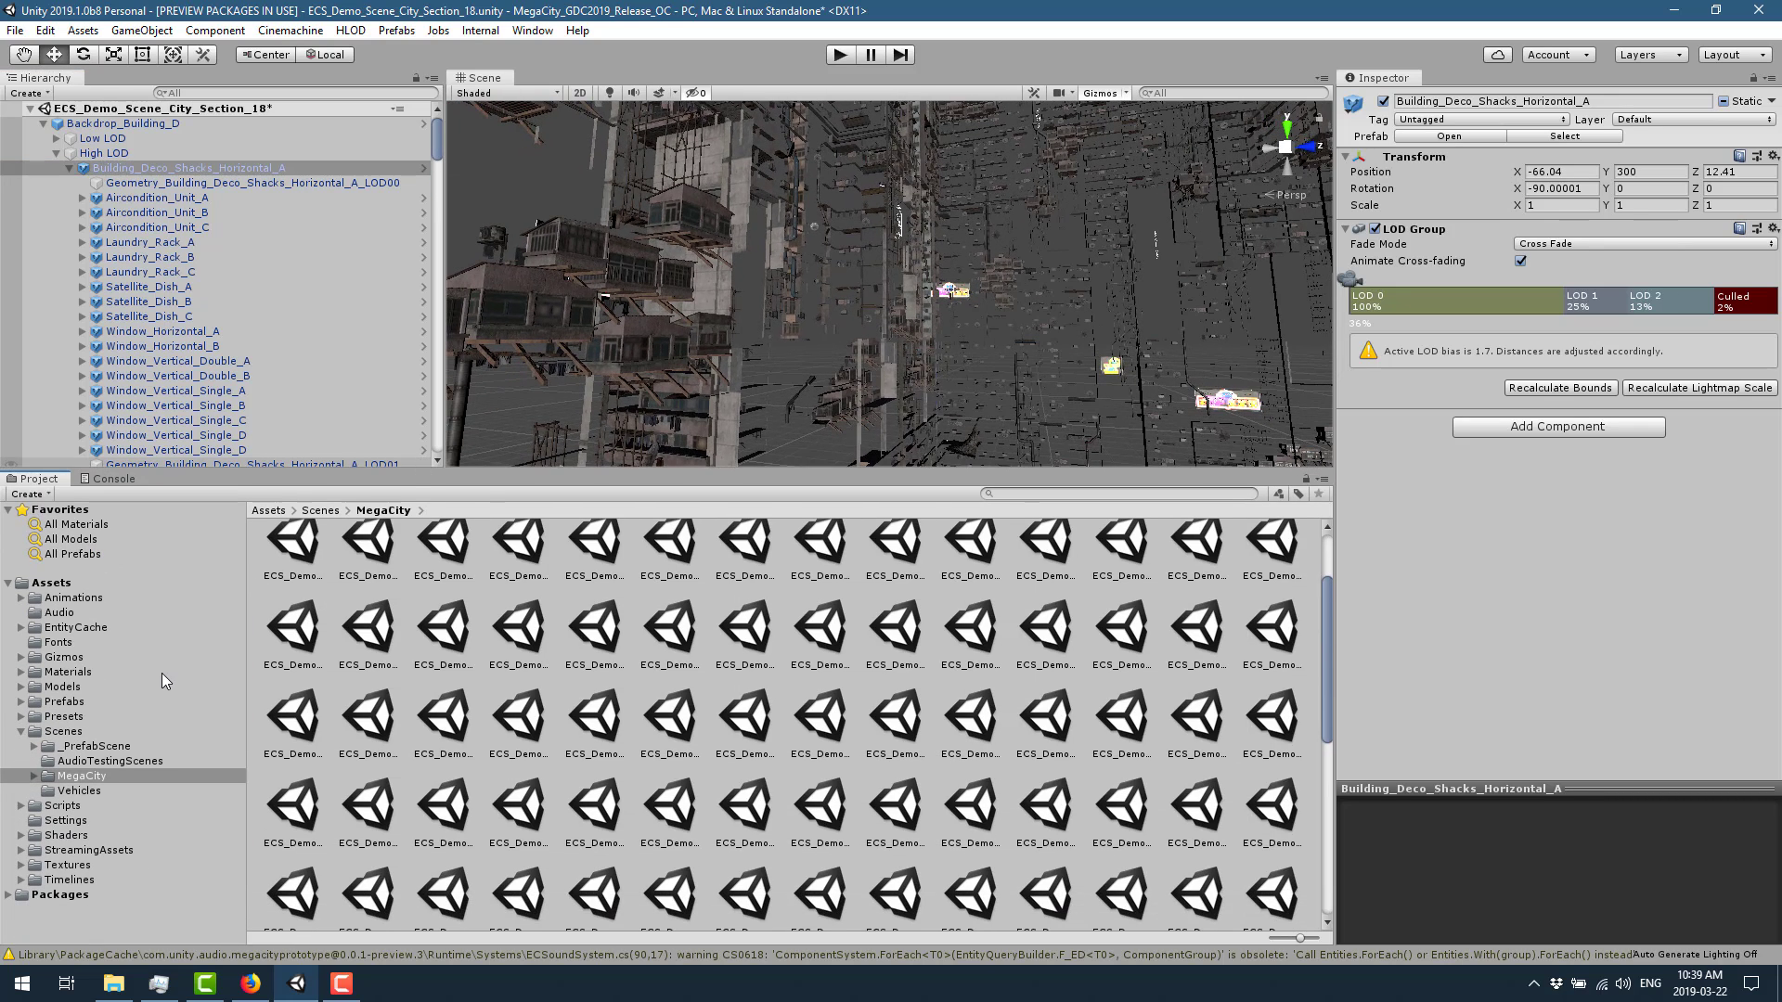
pyautogui.click(21, 718)
pyautogui.click(68, 732)
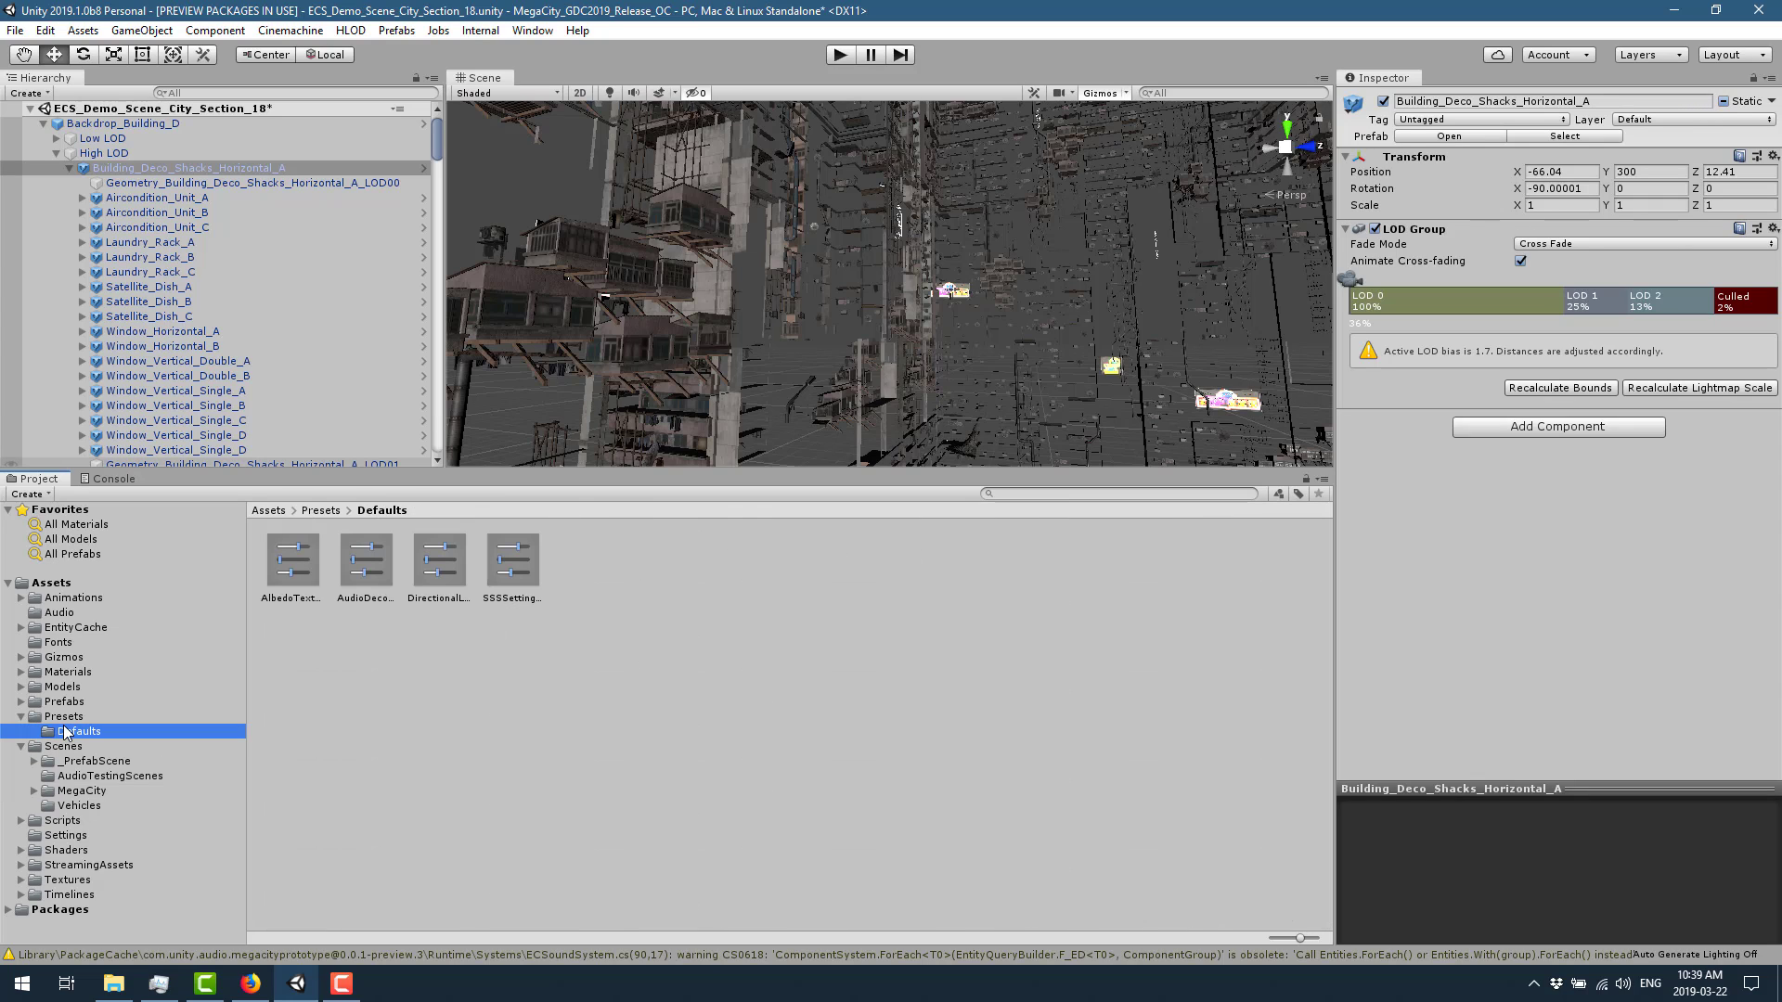
pyautogui.click(63, 719)
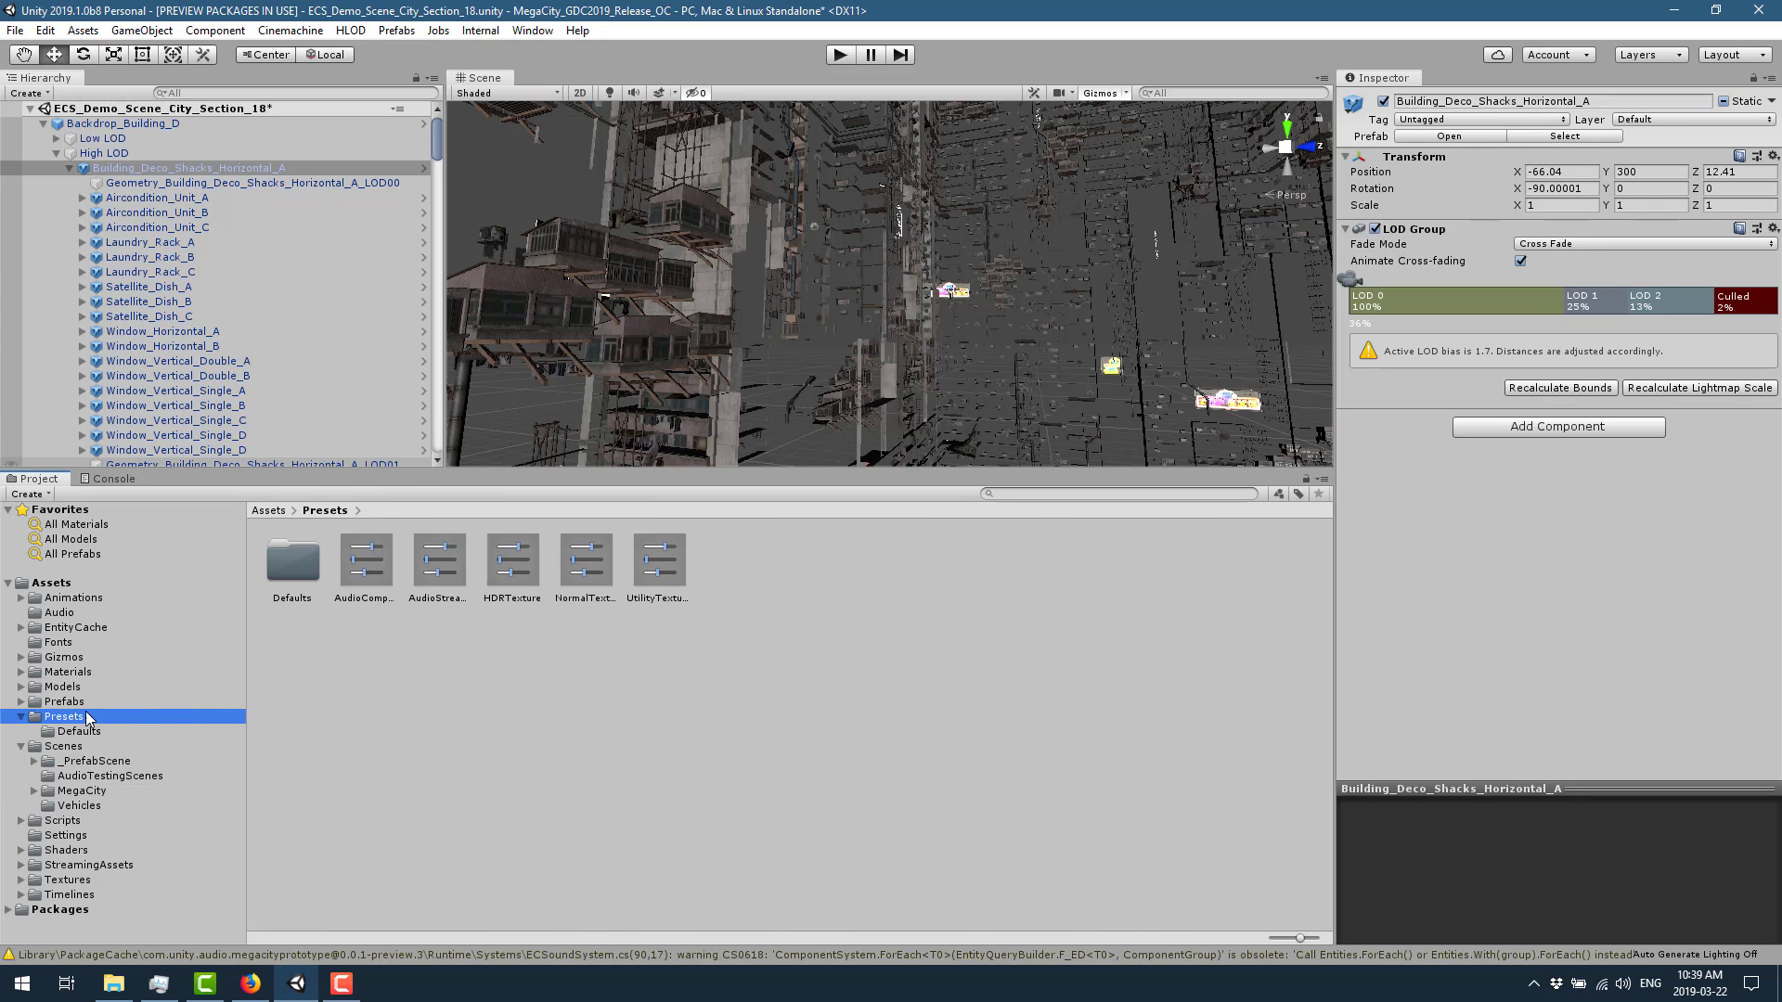
pyautogui.click(78, 703)
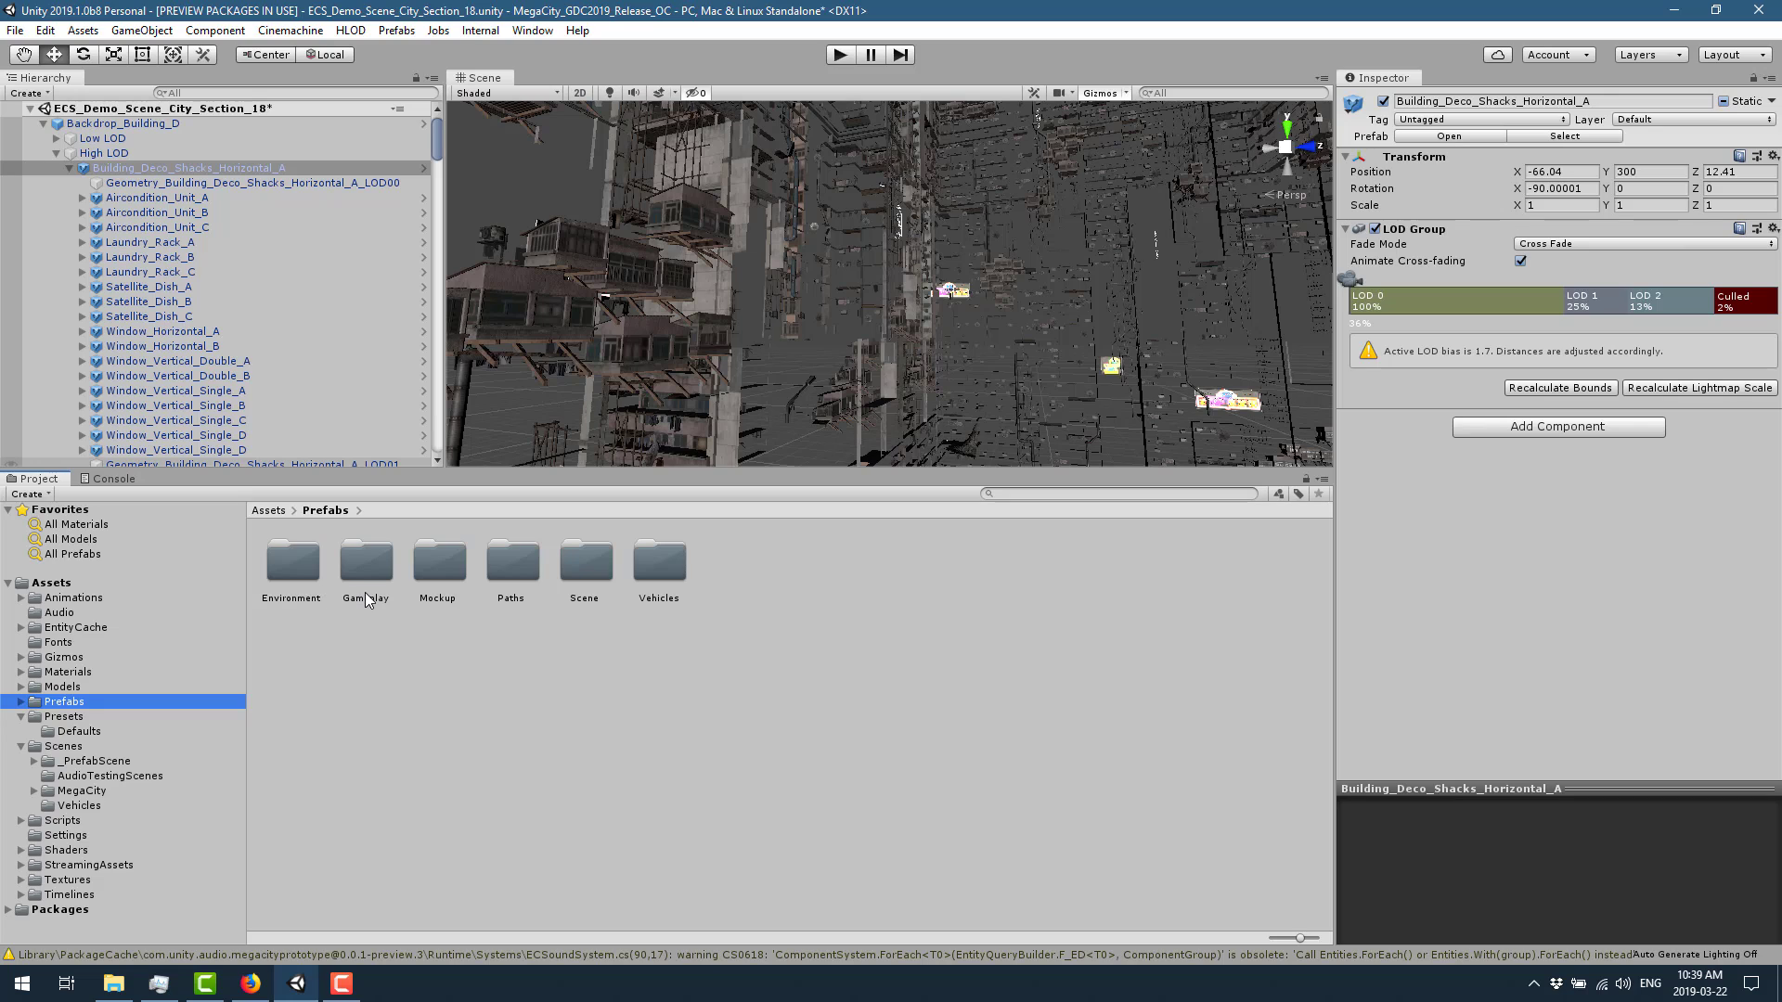
pyautogui.doubleClick(576, 570)
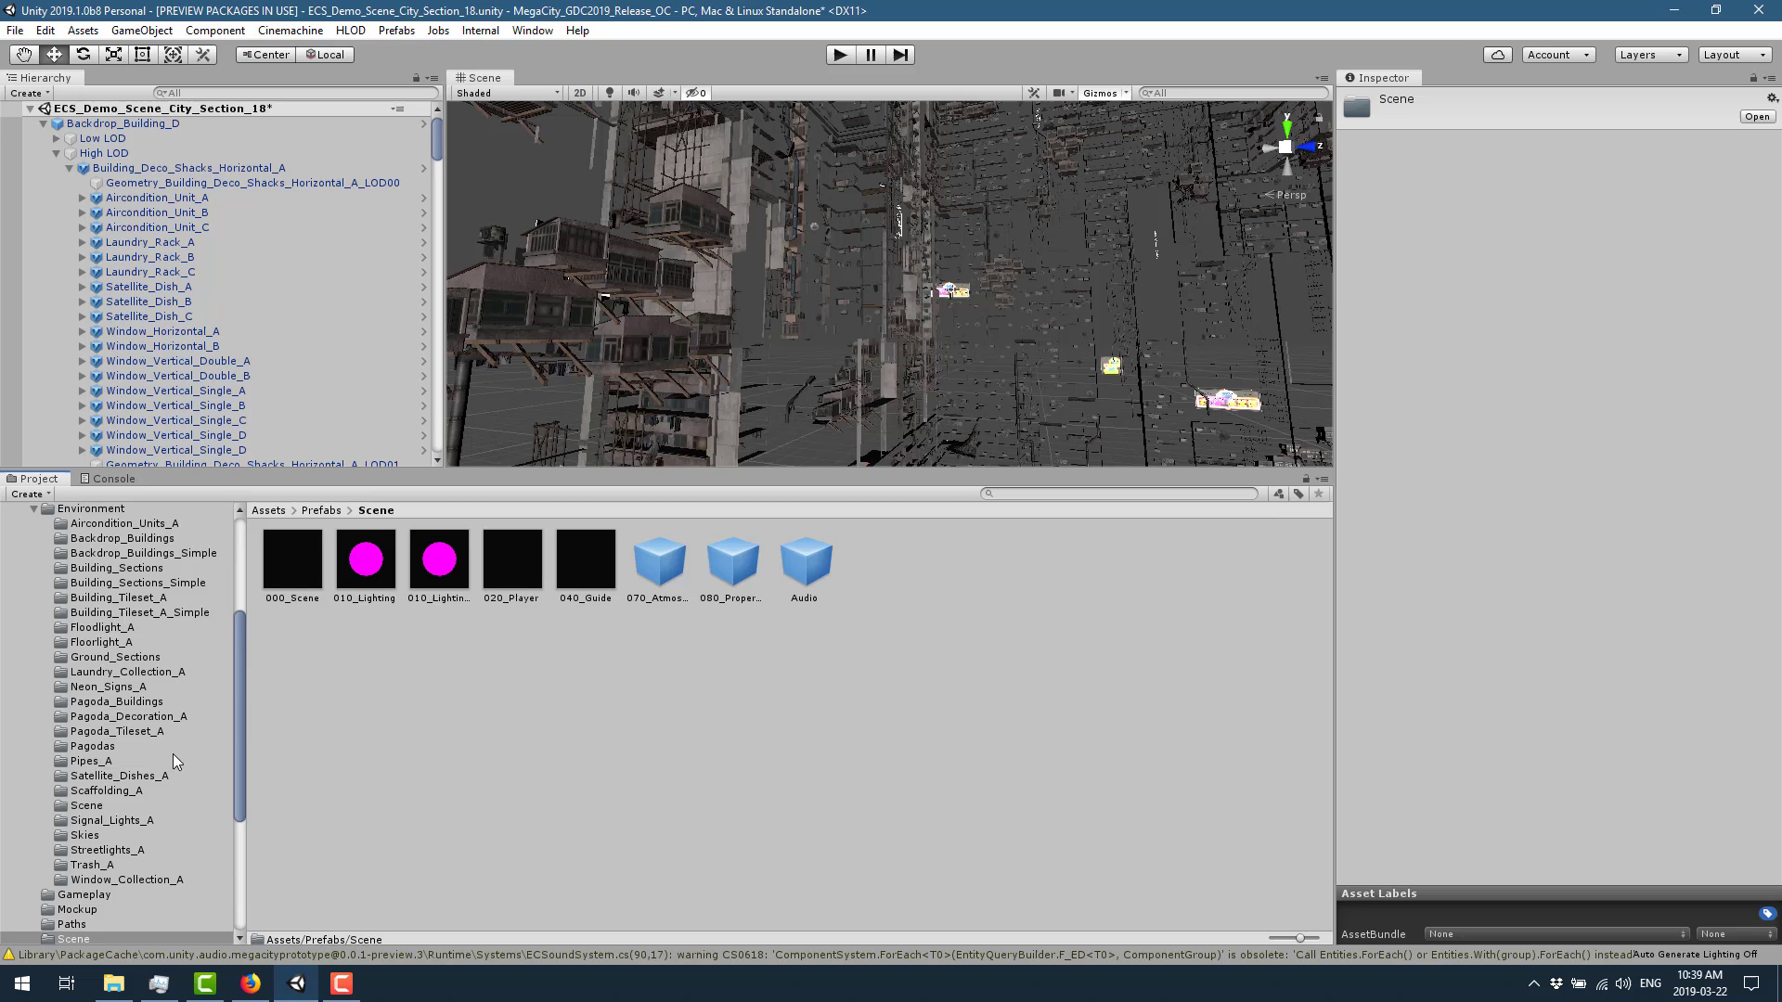
pyautogui.scroll(3, 139, 716)
pyautogui.click(83, 567)
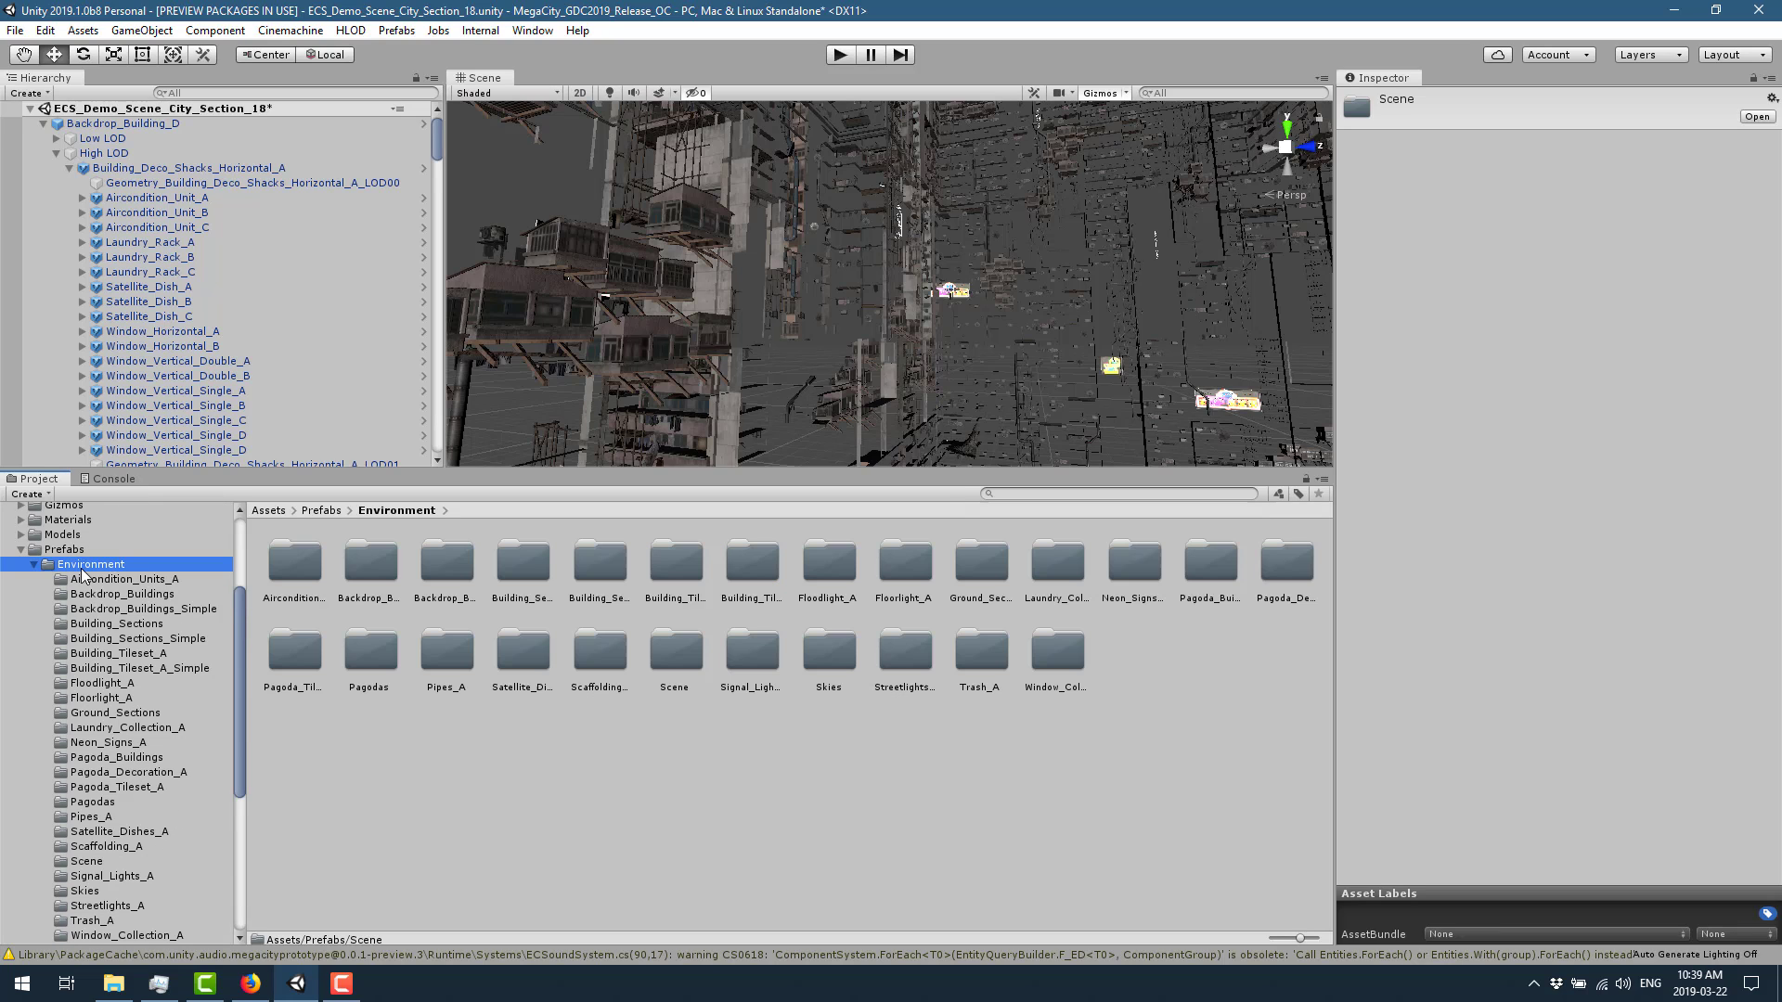
# Step: Preview each air conditioner prefab in the Aircondition_Units_A folder, through Aircondition_Unit_Rooftop_B
pyautogui.click(198, 577)
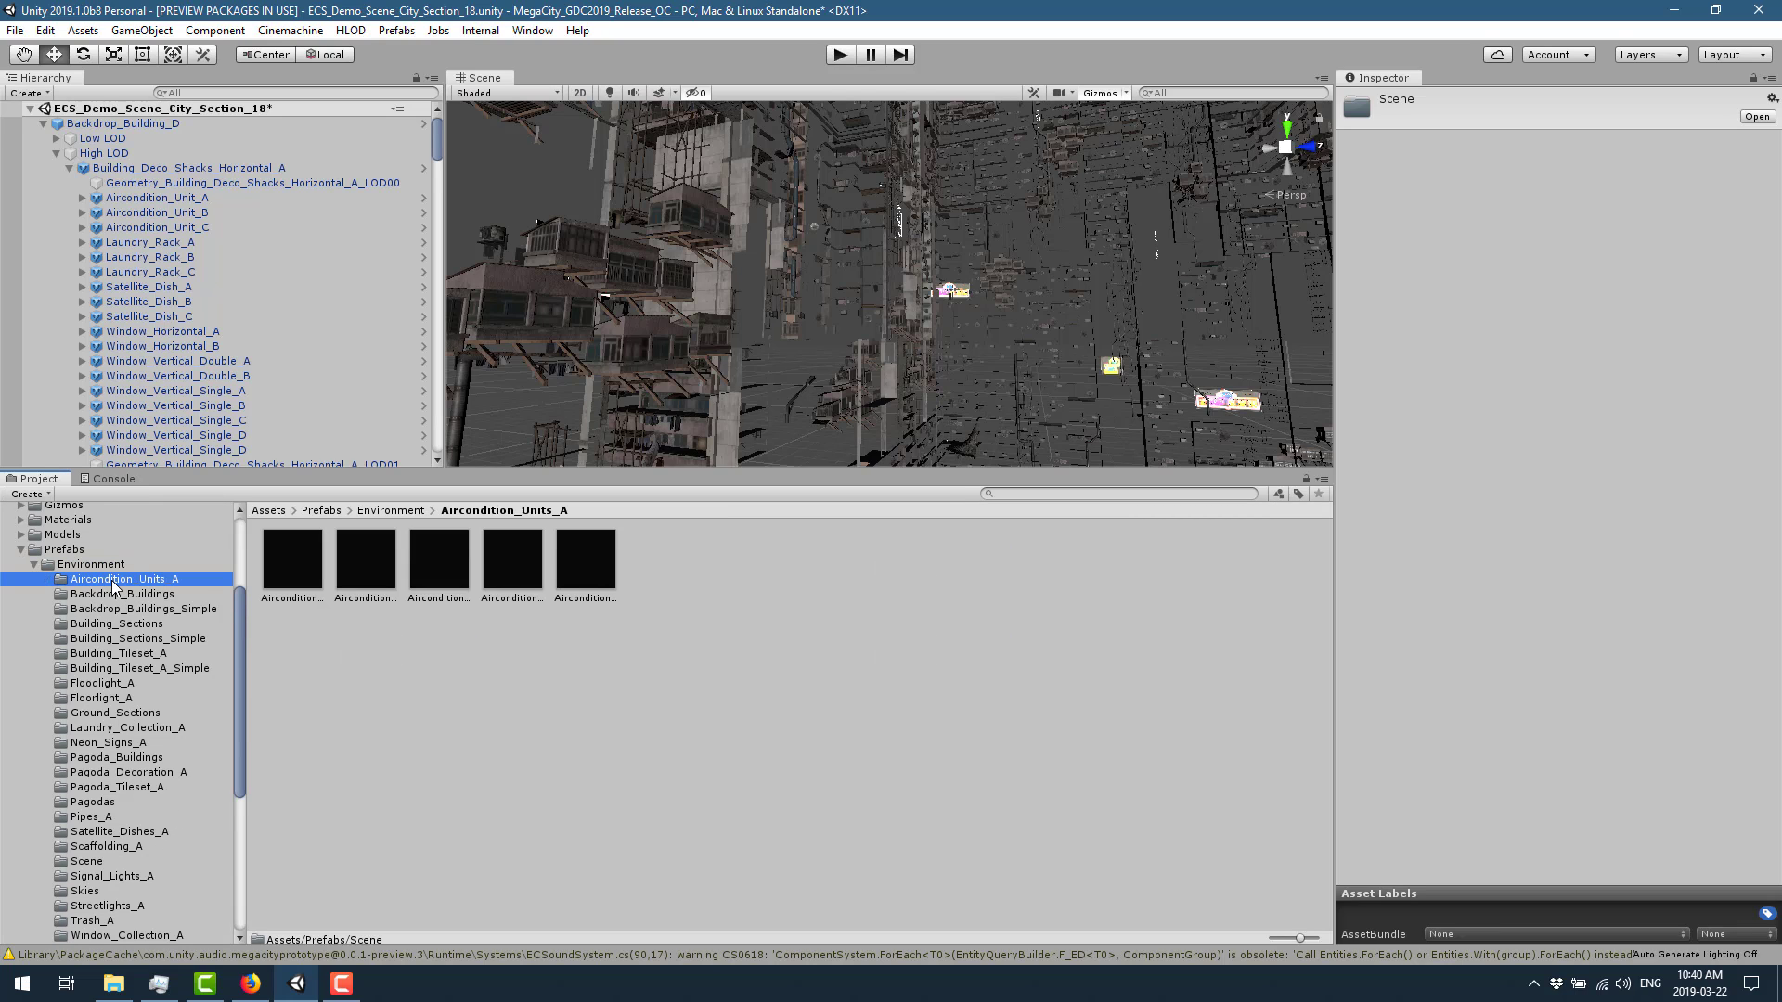
pyautogui.click(287, 575)
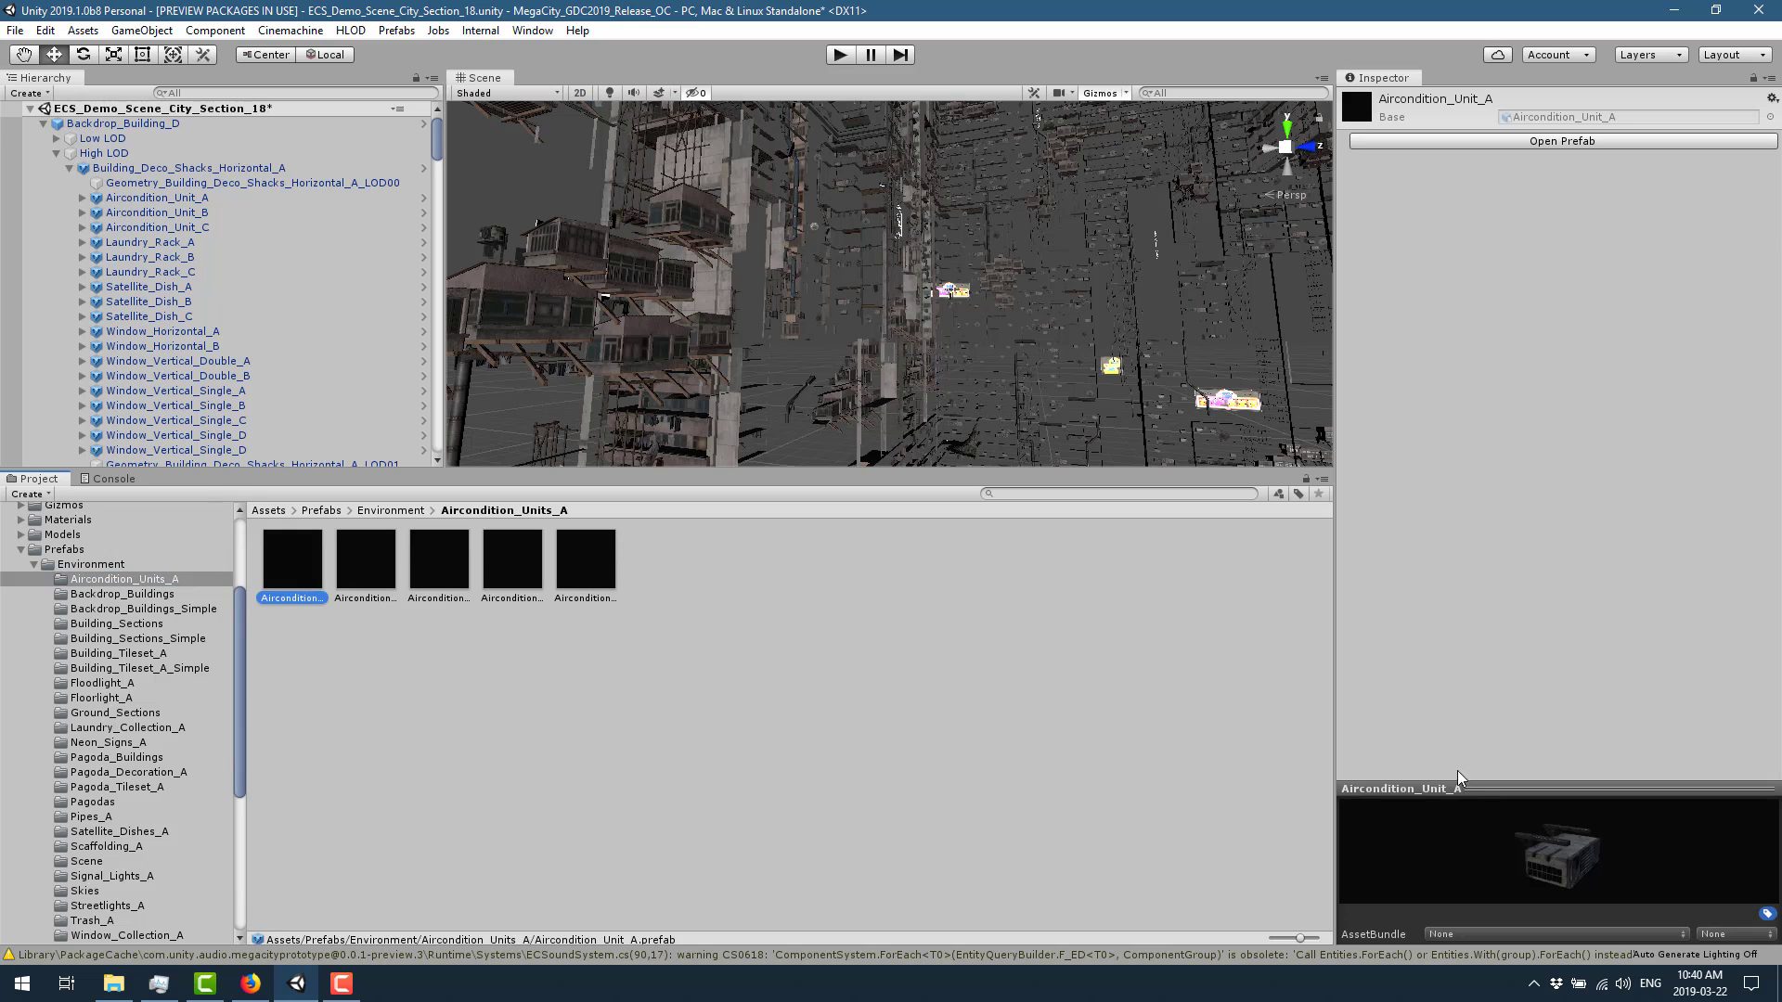
pyautogui.click(386, 559)
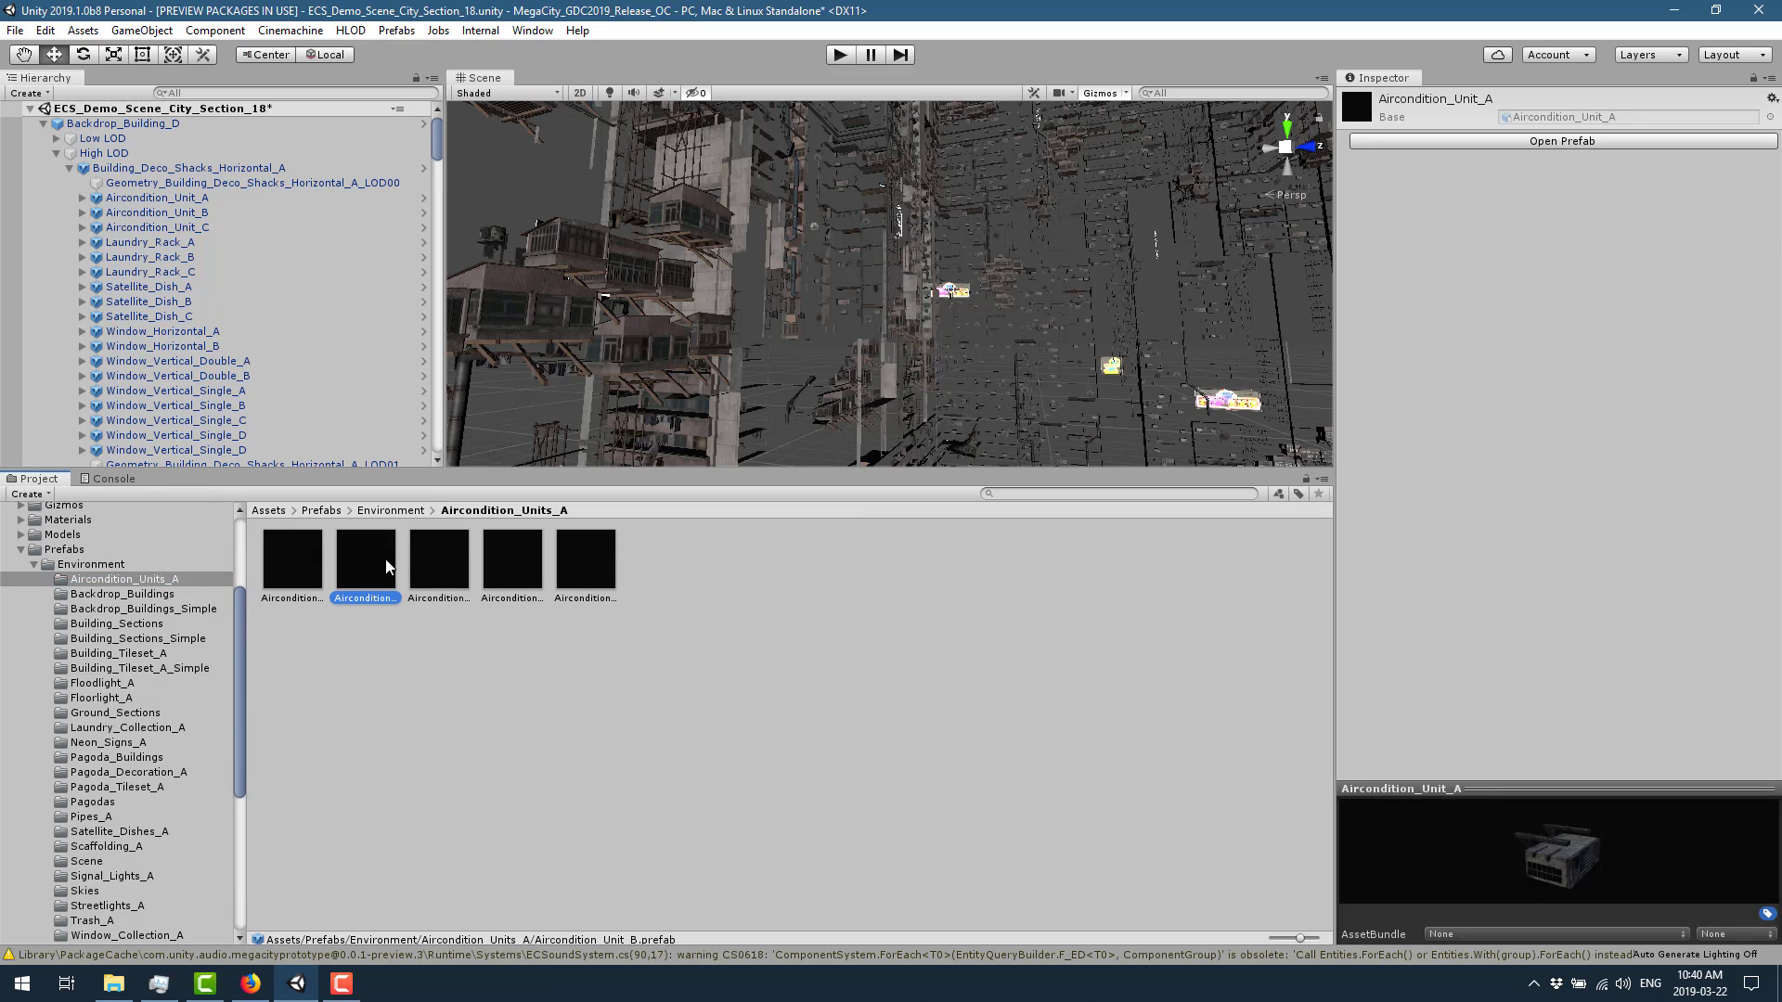
pyautogui.click(440, 559)
pyautogui.click(527, 586)
pyautogui.press('Right')
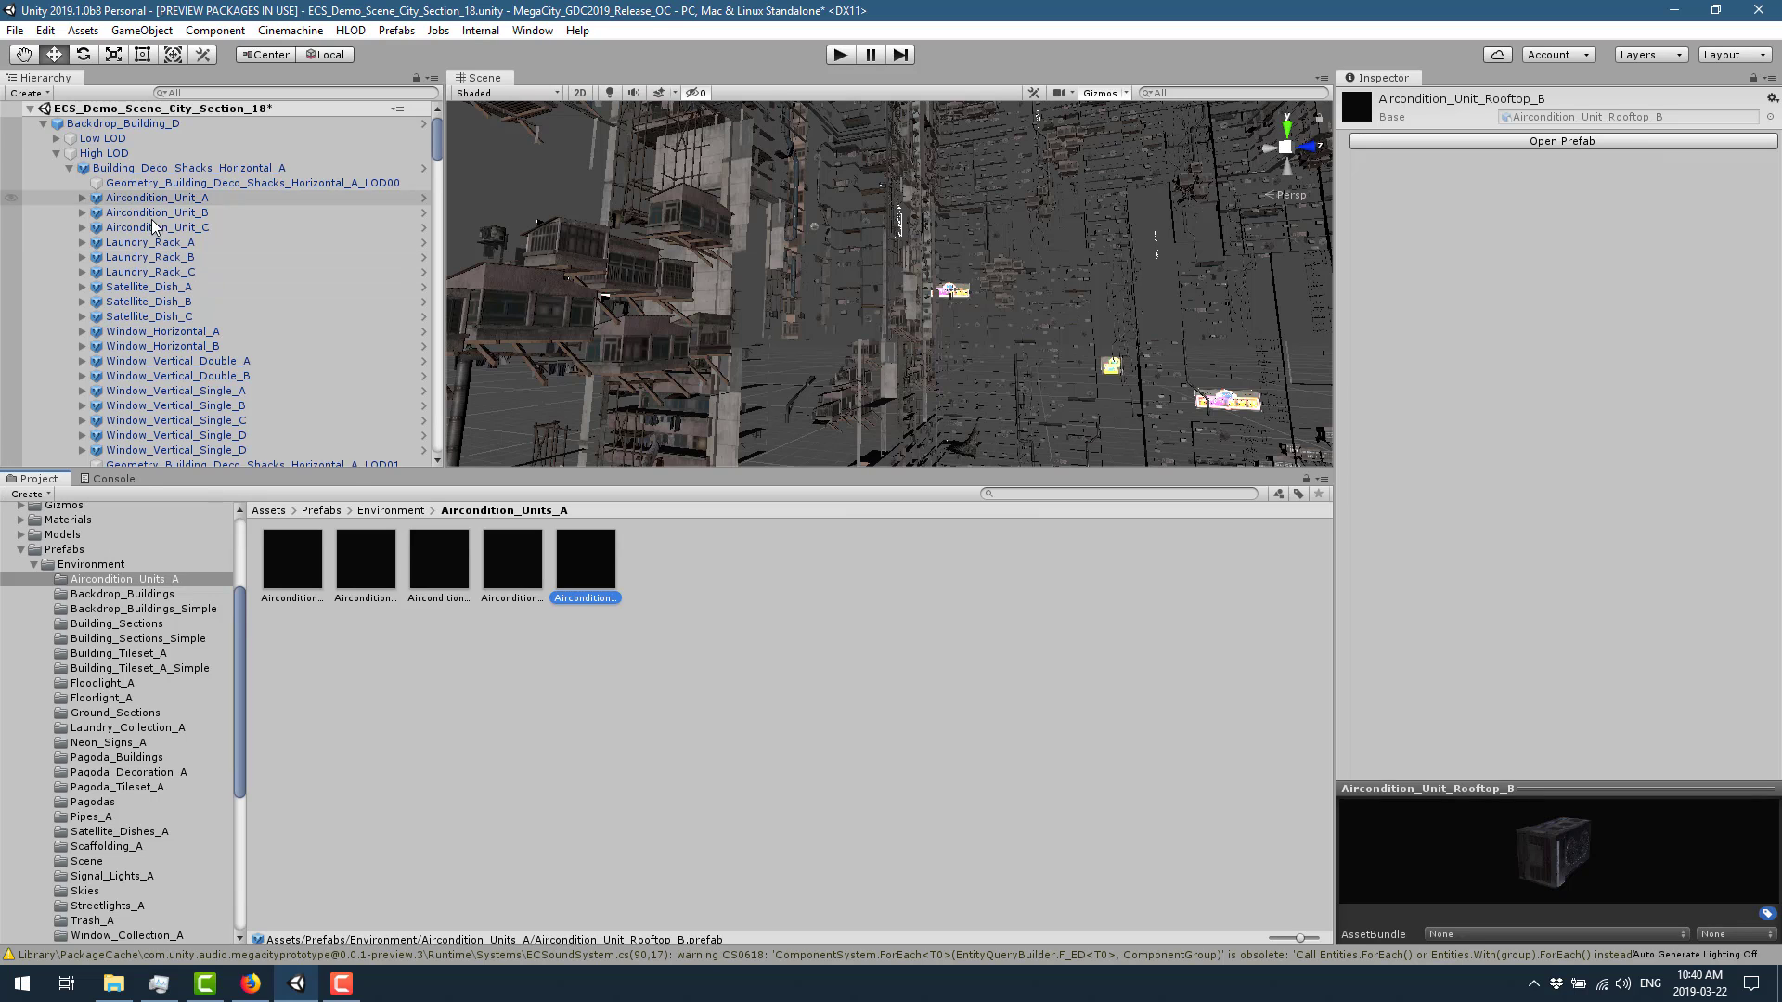
# Step: Open the Aircondition_Units_A folder under the Environment models and inspect the Aircondition_Unit_Rooftop_A model's import settings
pyautogui.click(21, 549)
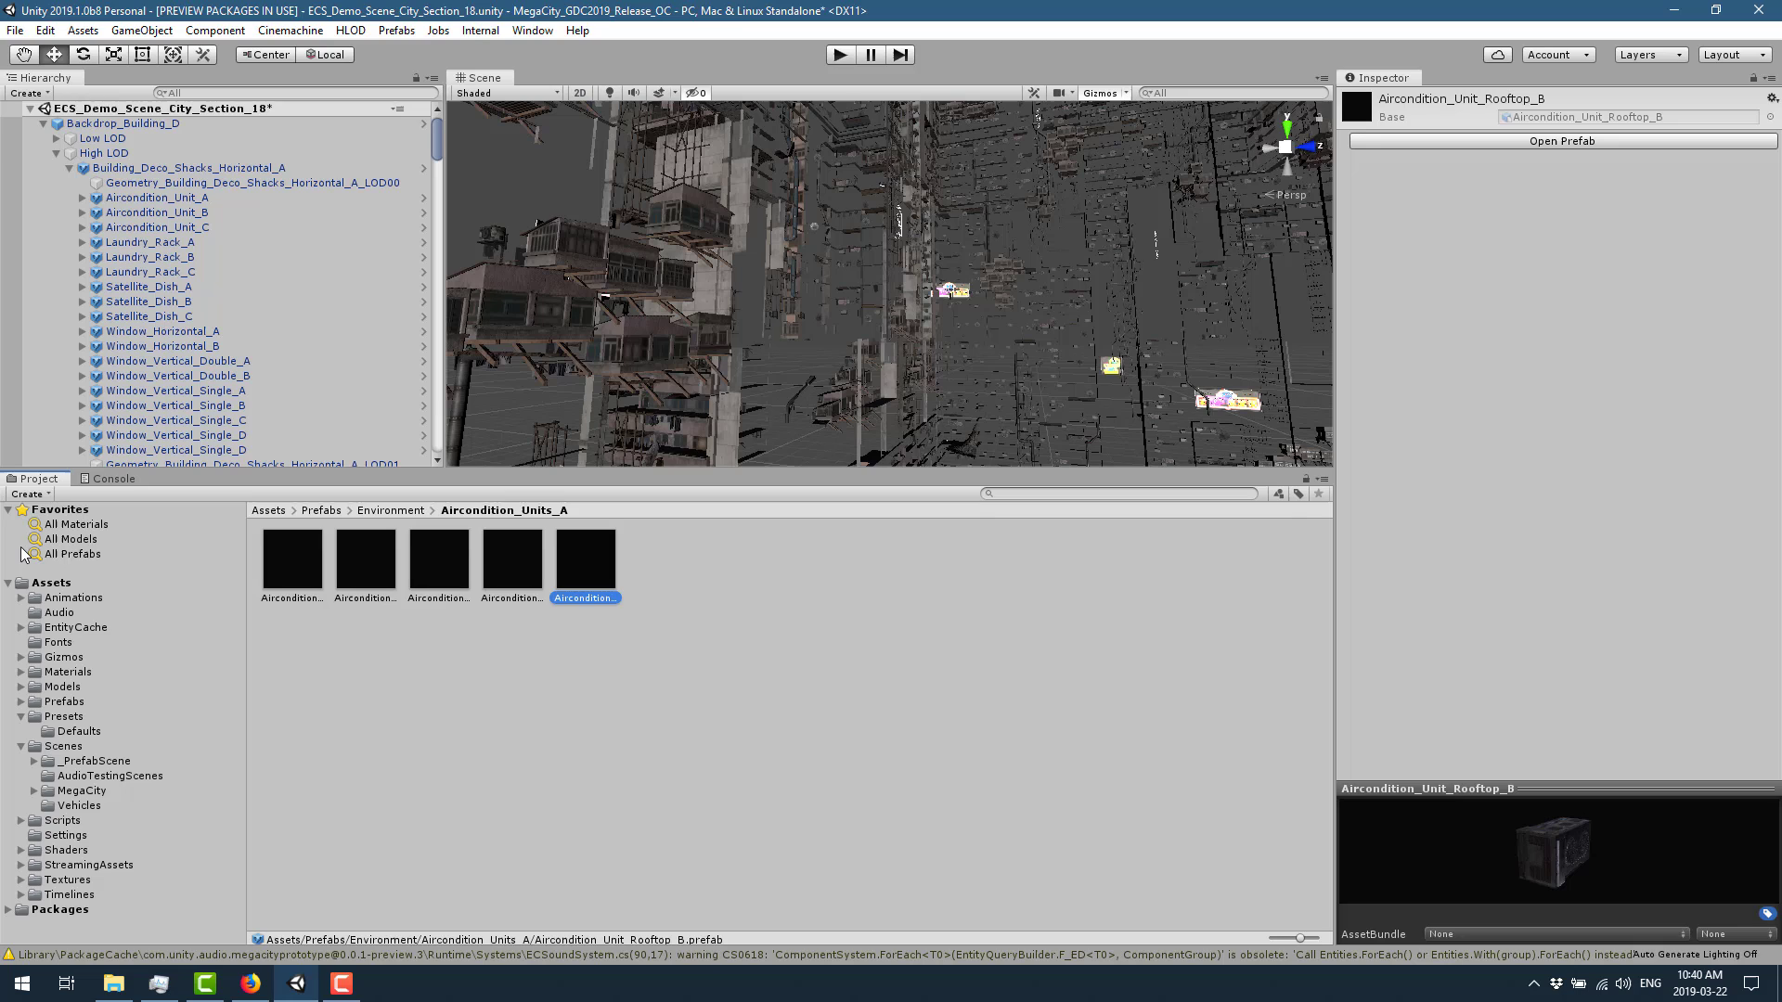
pyautogui.click(21, 687)
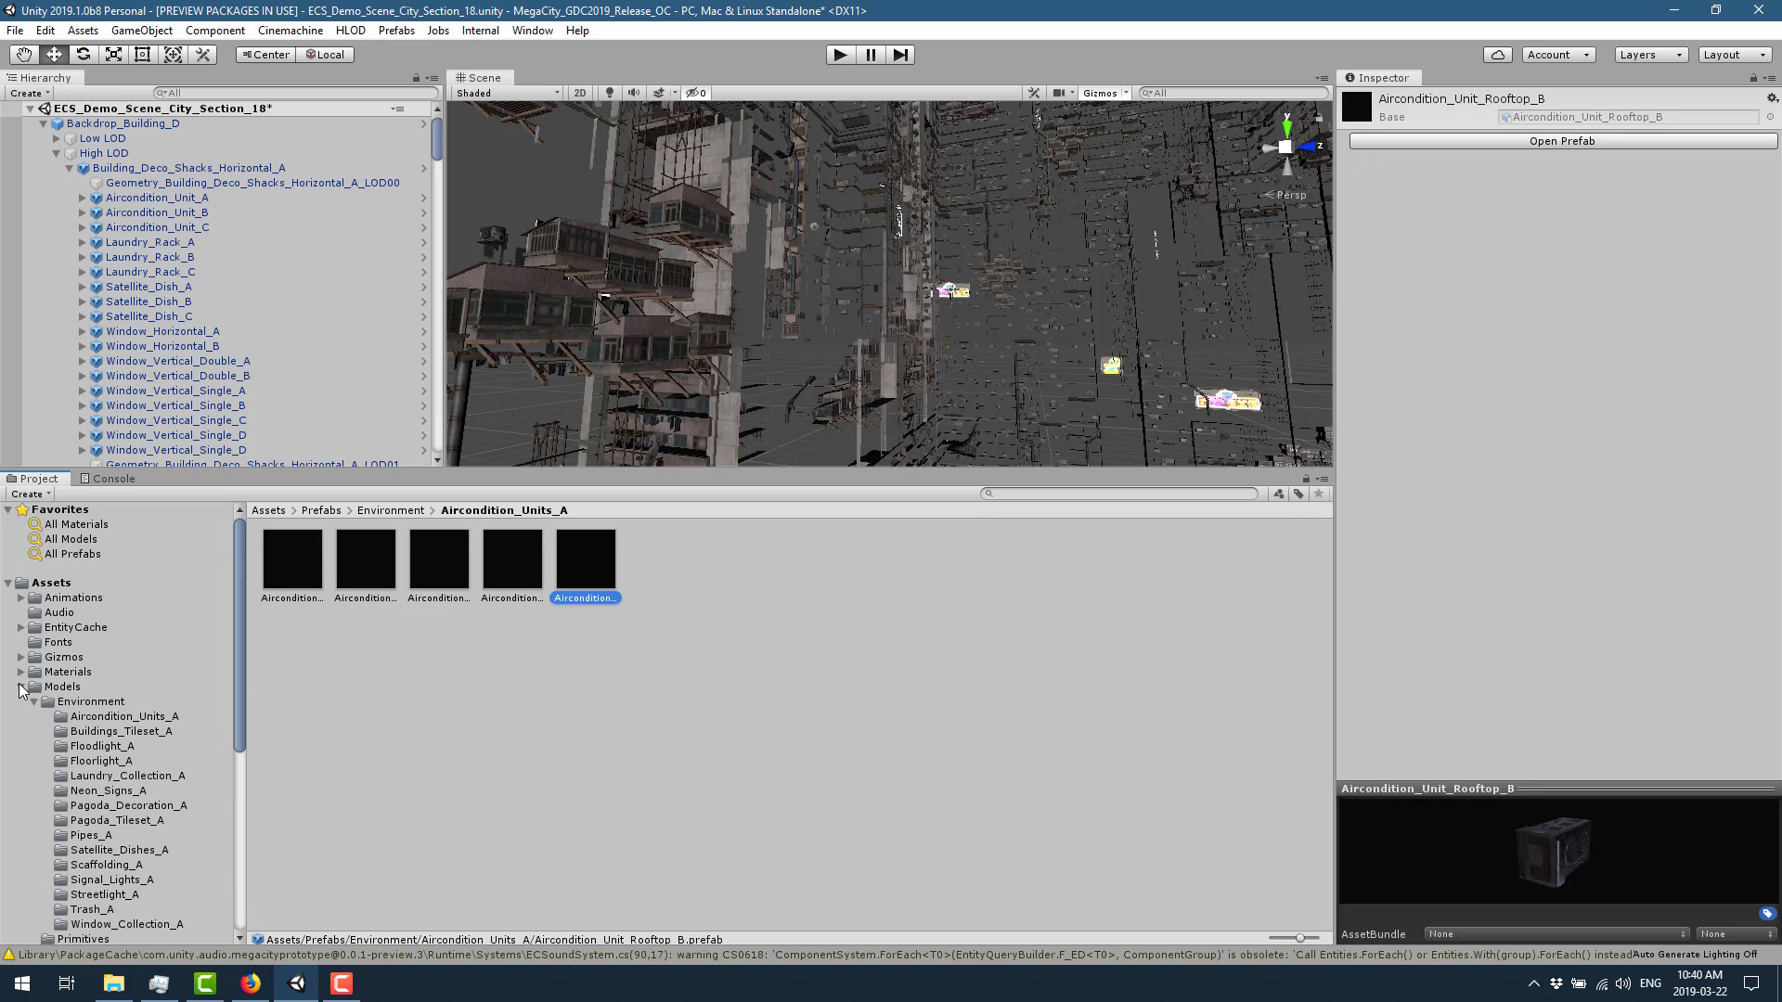
pyautogui.click(146, 716)
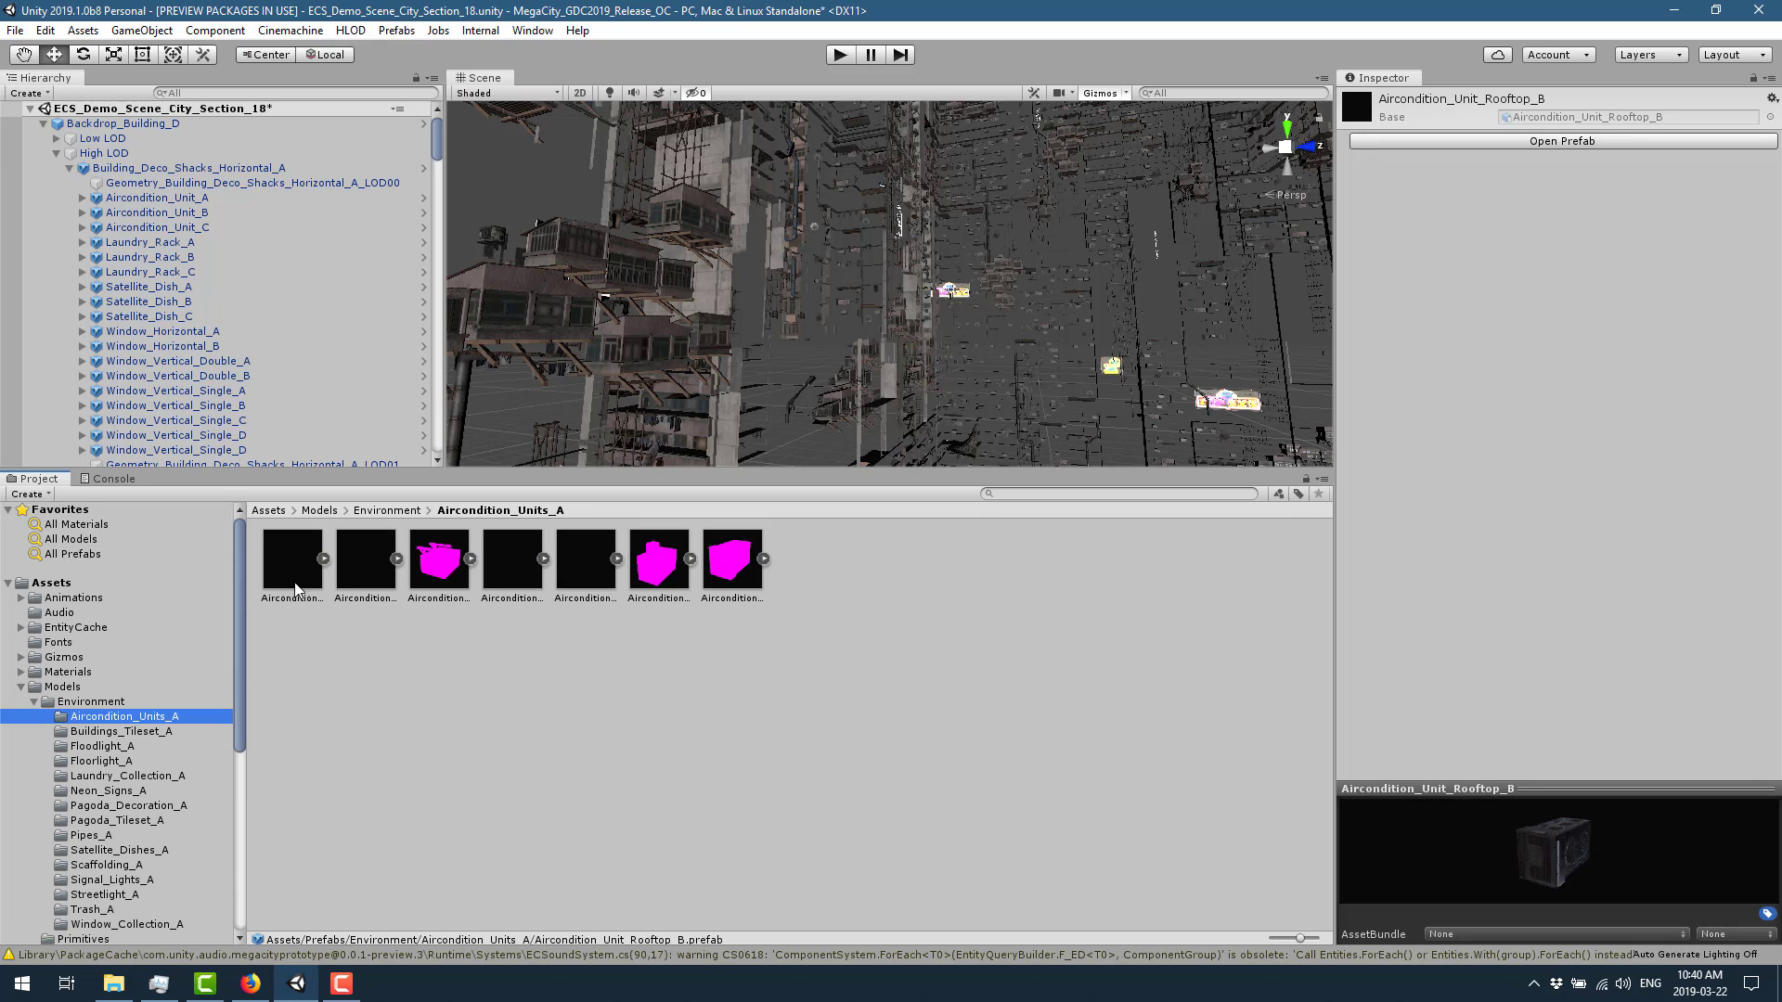
pyautogui.click(438, 561)
pyautogui.click(646, 583)
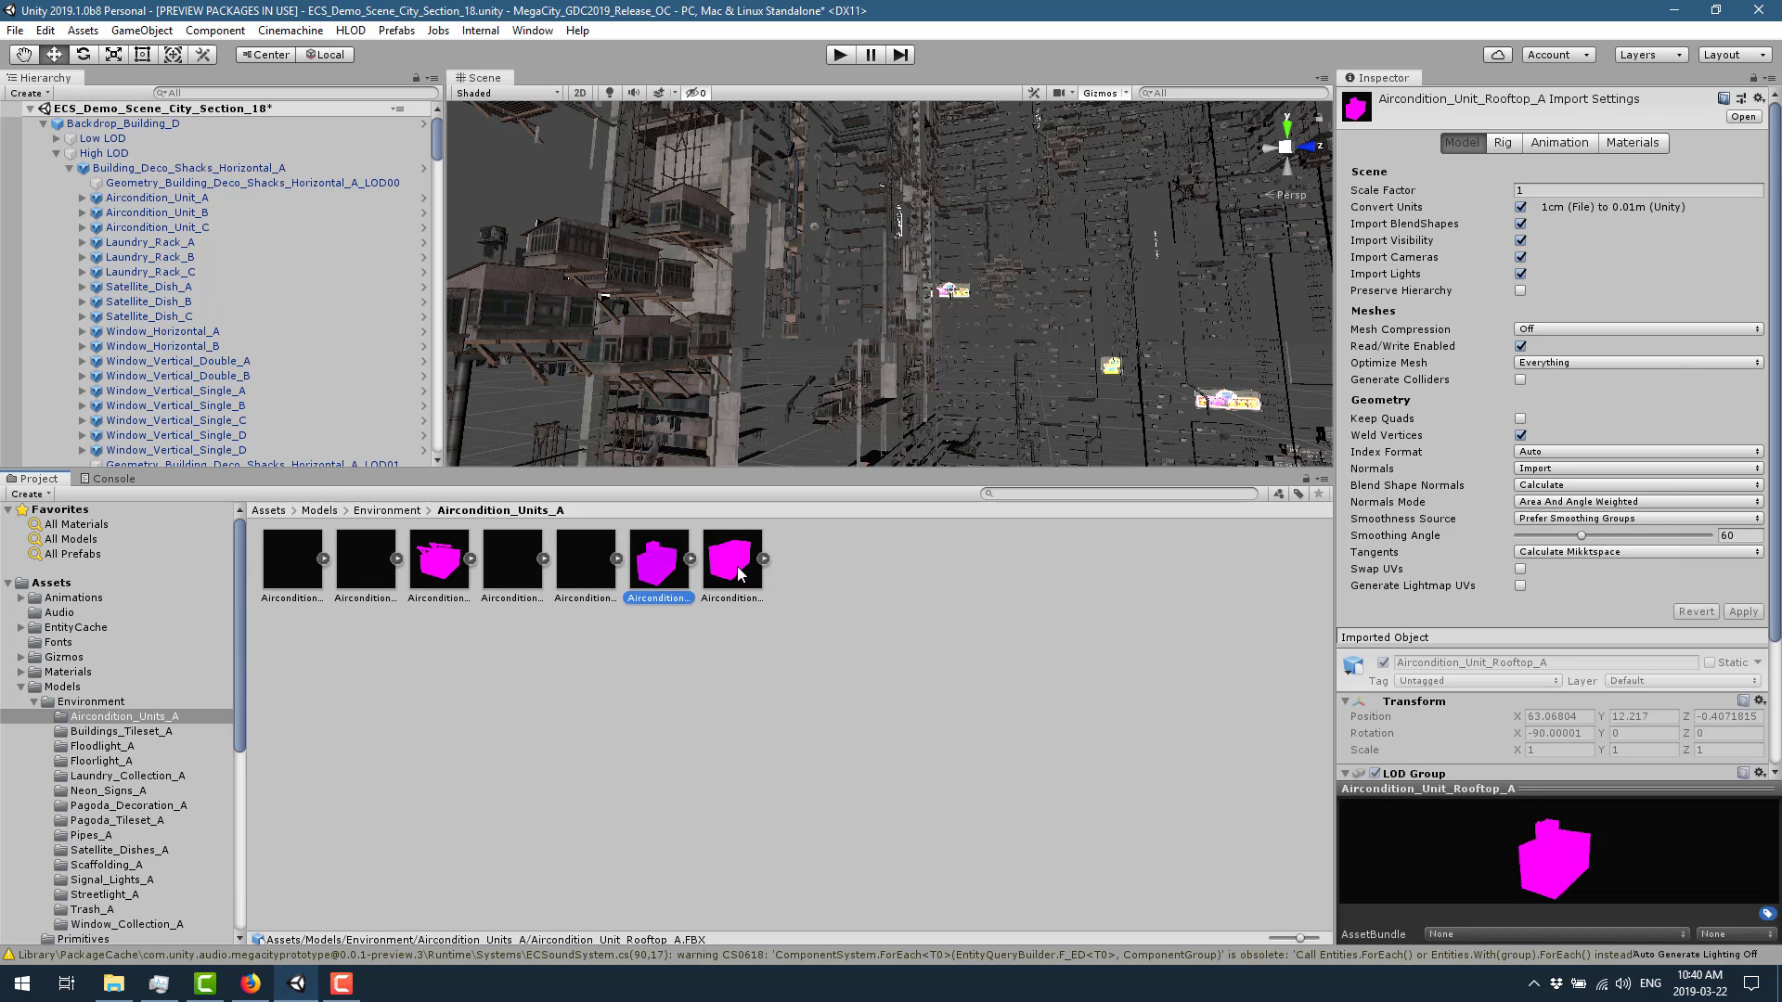
# Step: Preview the Aircondition_Unit_A model, and inspect the Aircondition_Unit_Rooftop_A material in the Environment materials' Aircondition_Units_A folder
pyautogui.click(732, 561)
pyautogui.click(292, 563)
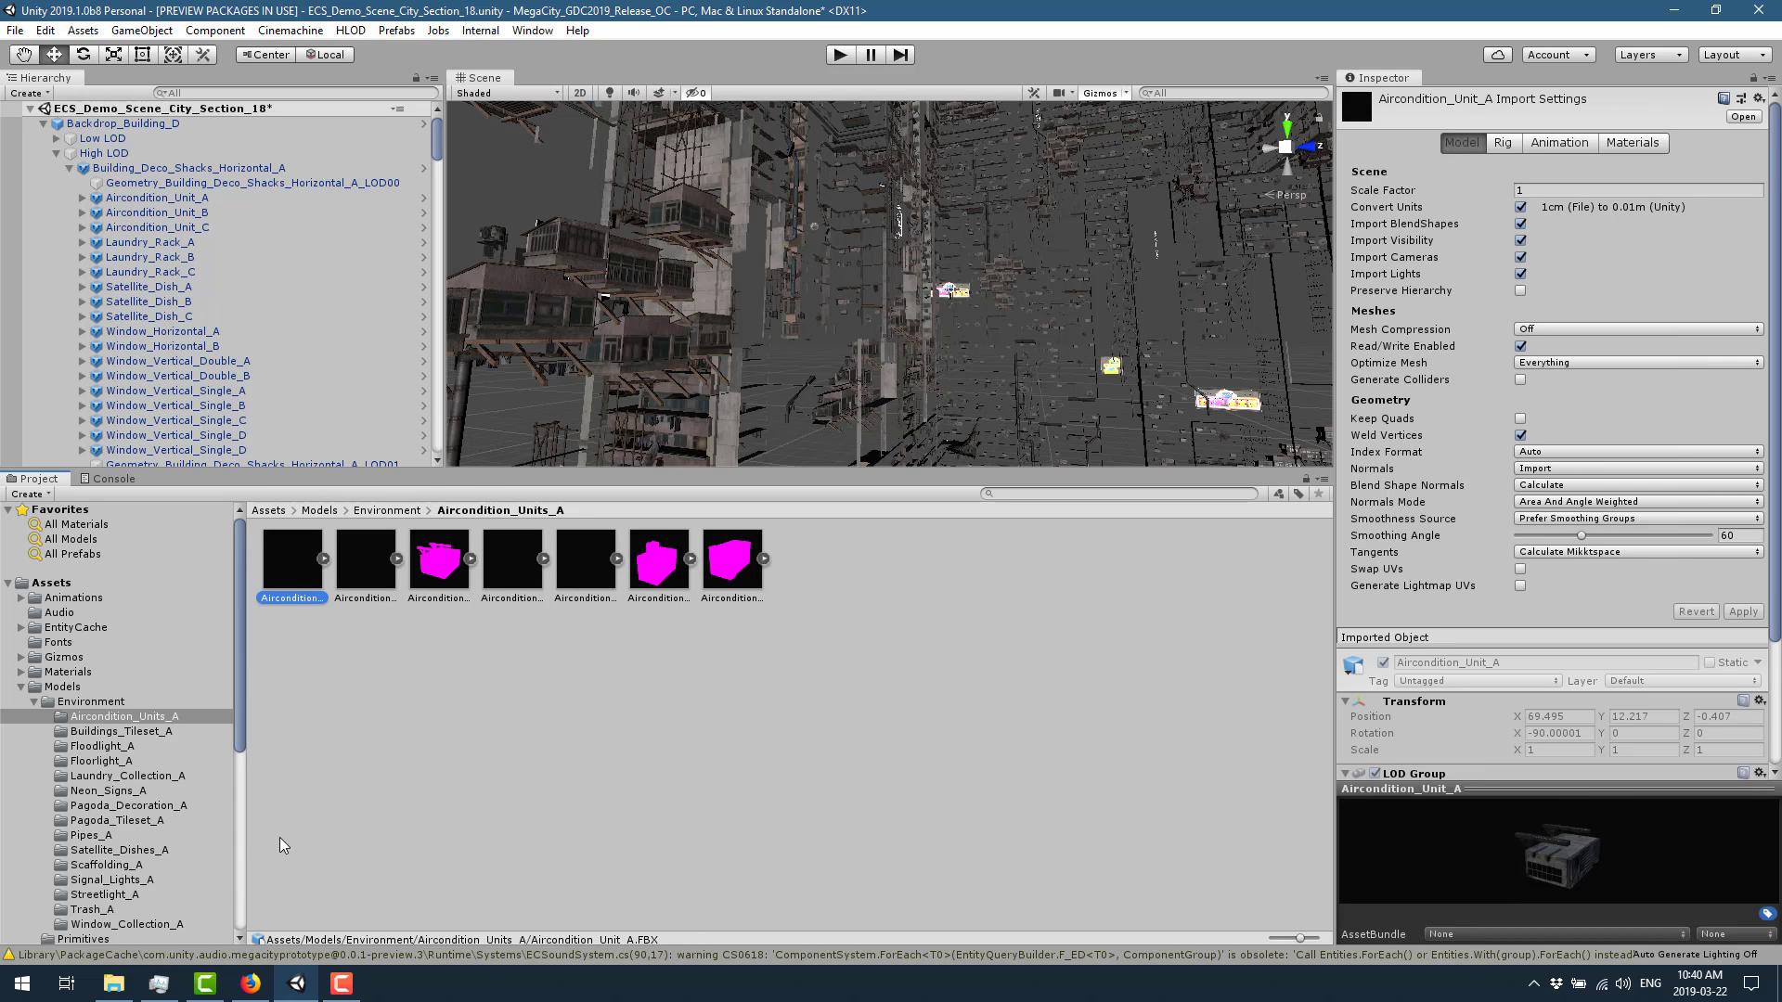
pyautogui.click(21, 673)
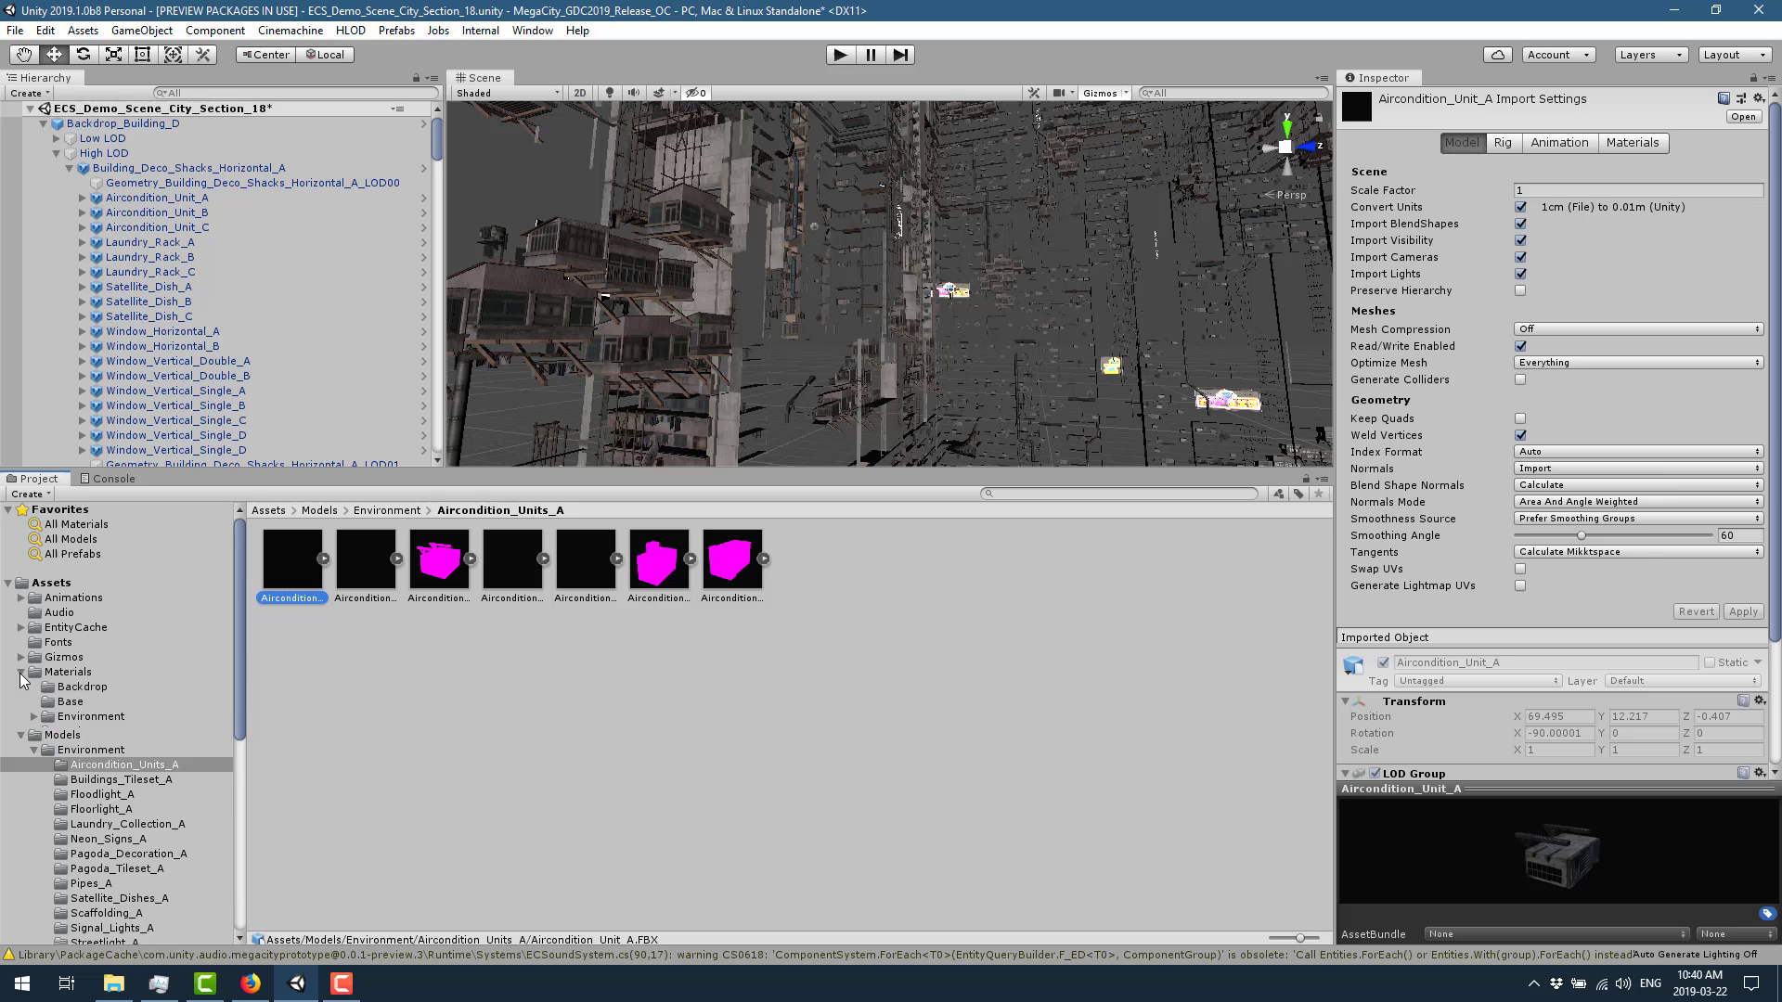
pyautogui.click(53, 717)
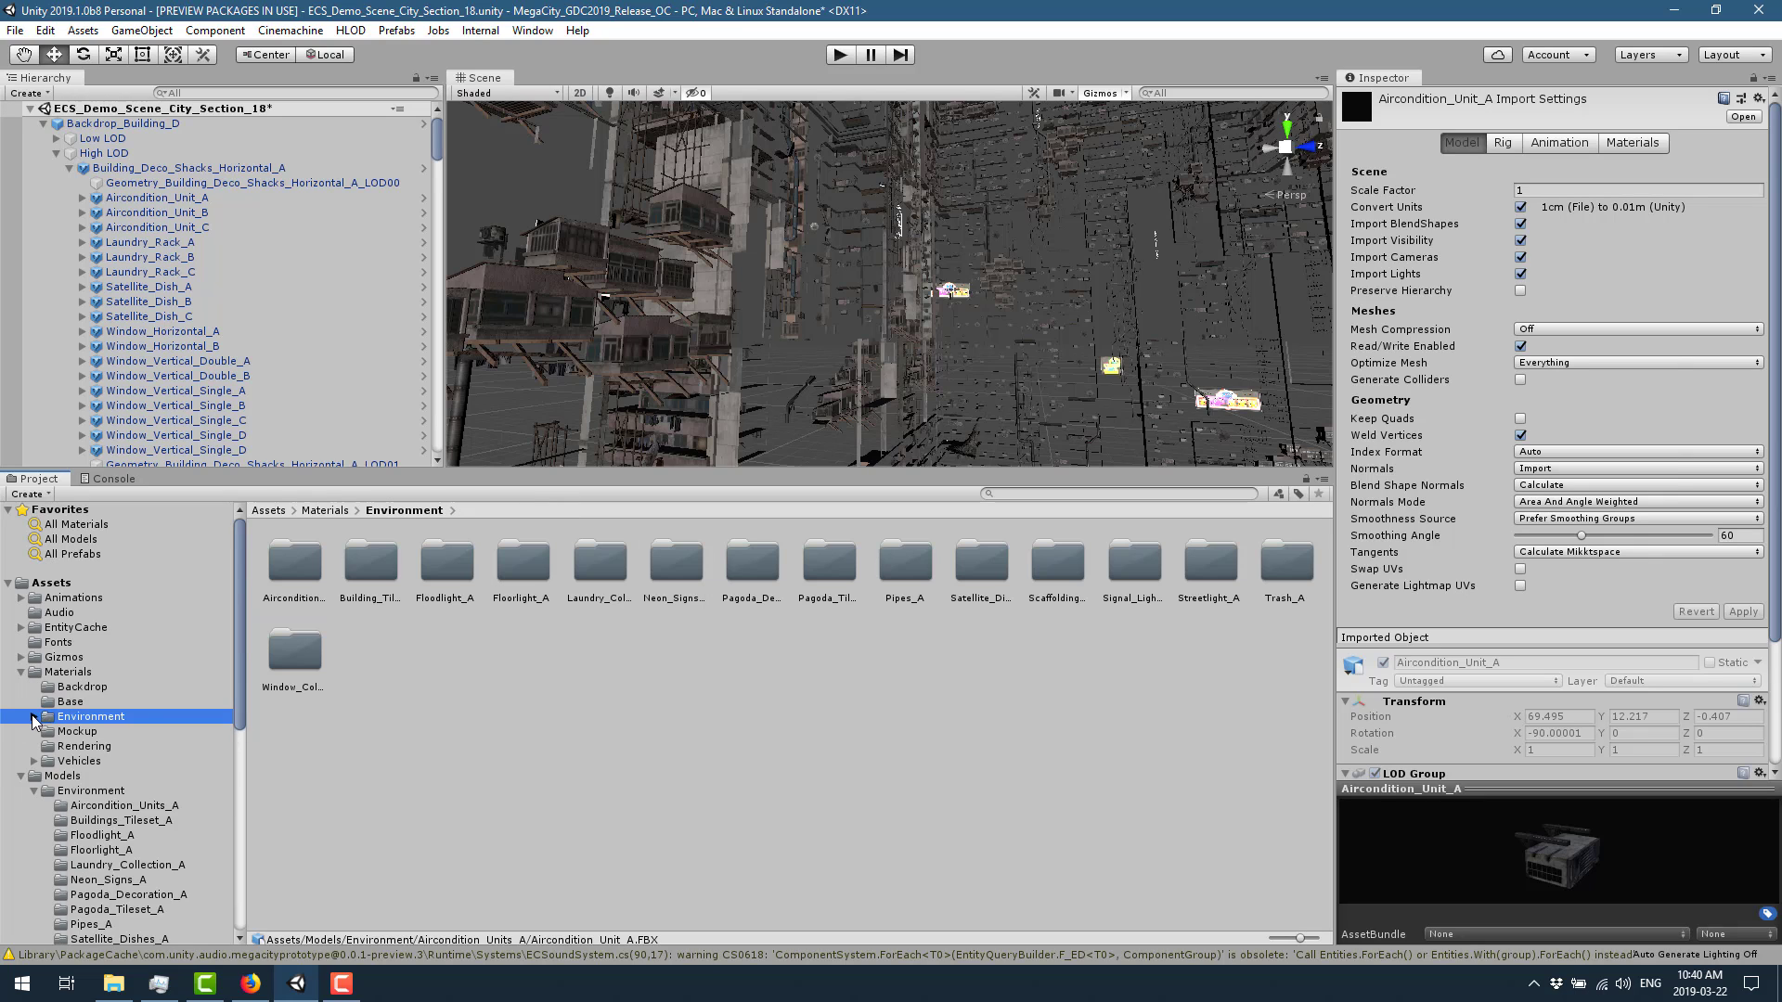
pyautogui.click(34, 717)
pyautogui.click(84, 733)
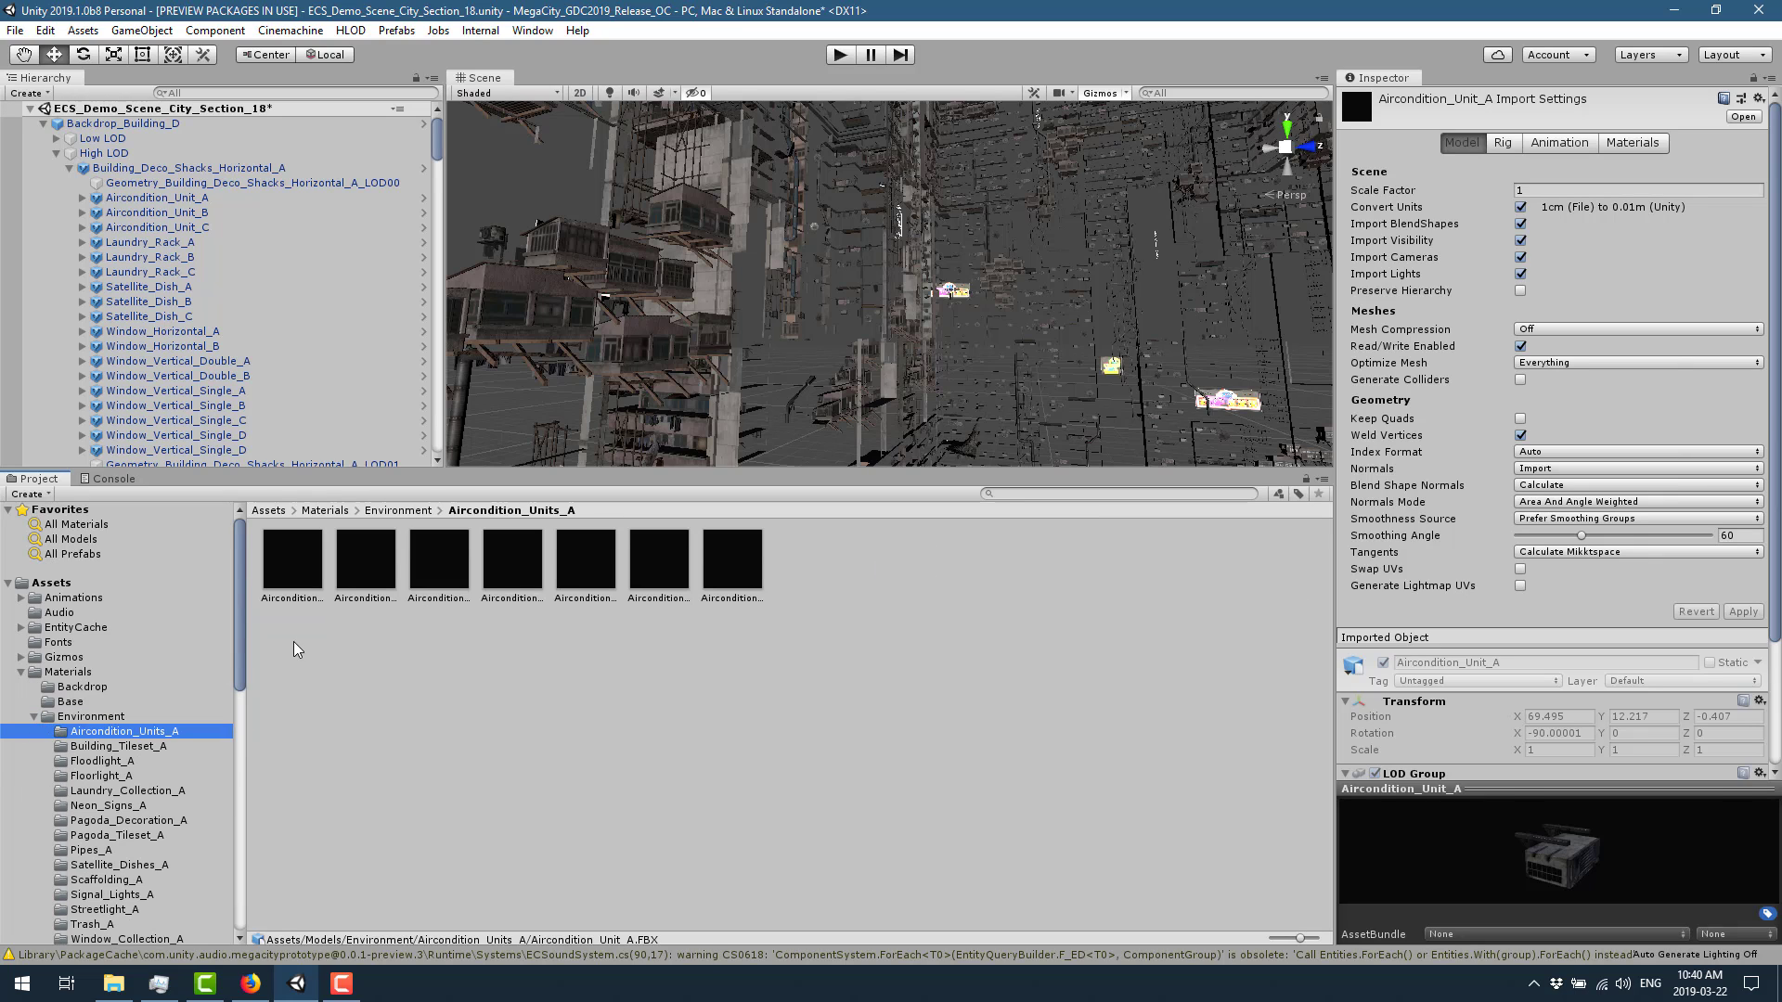
pyautogui.click(300, 582)
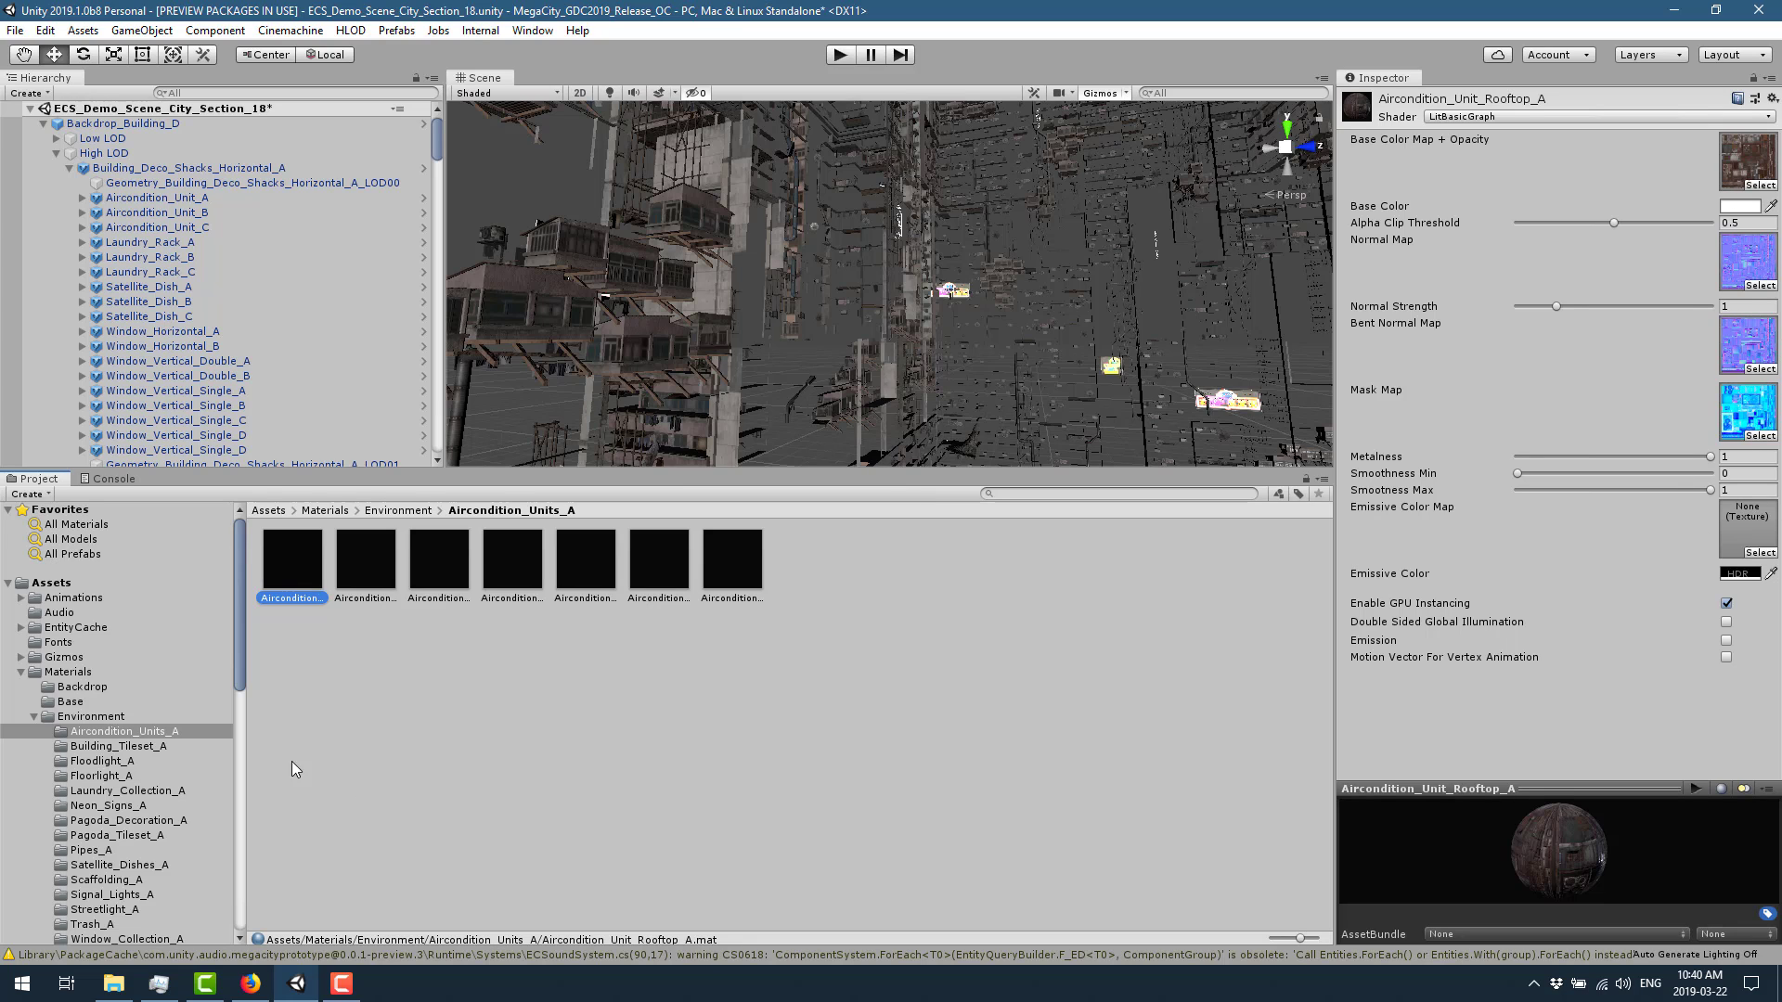
# Step: Open the Aircondition_Units_A folder under the Environment textures to view its texture maps
pyautogui.scroll(-6, 175, 704)
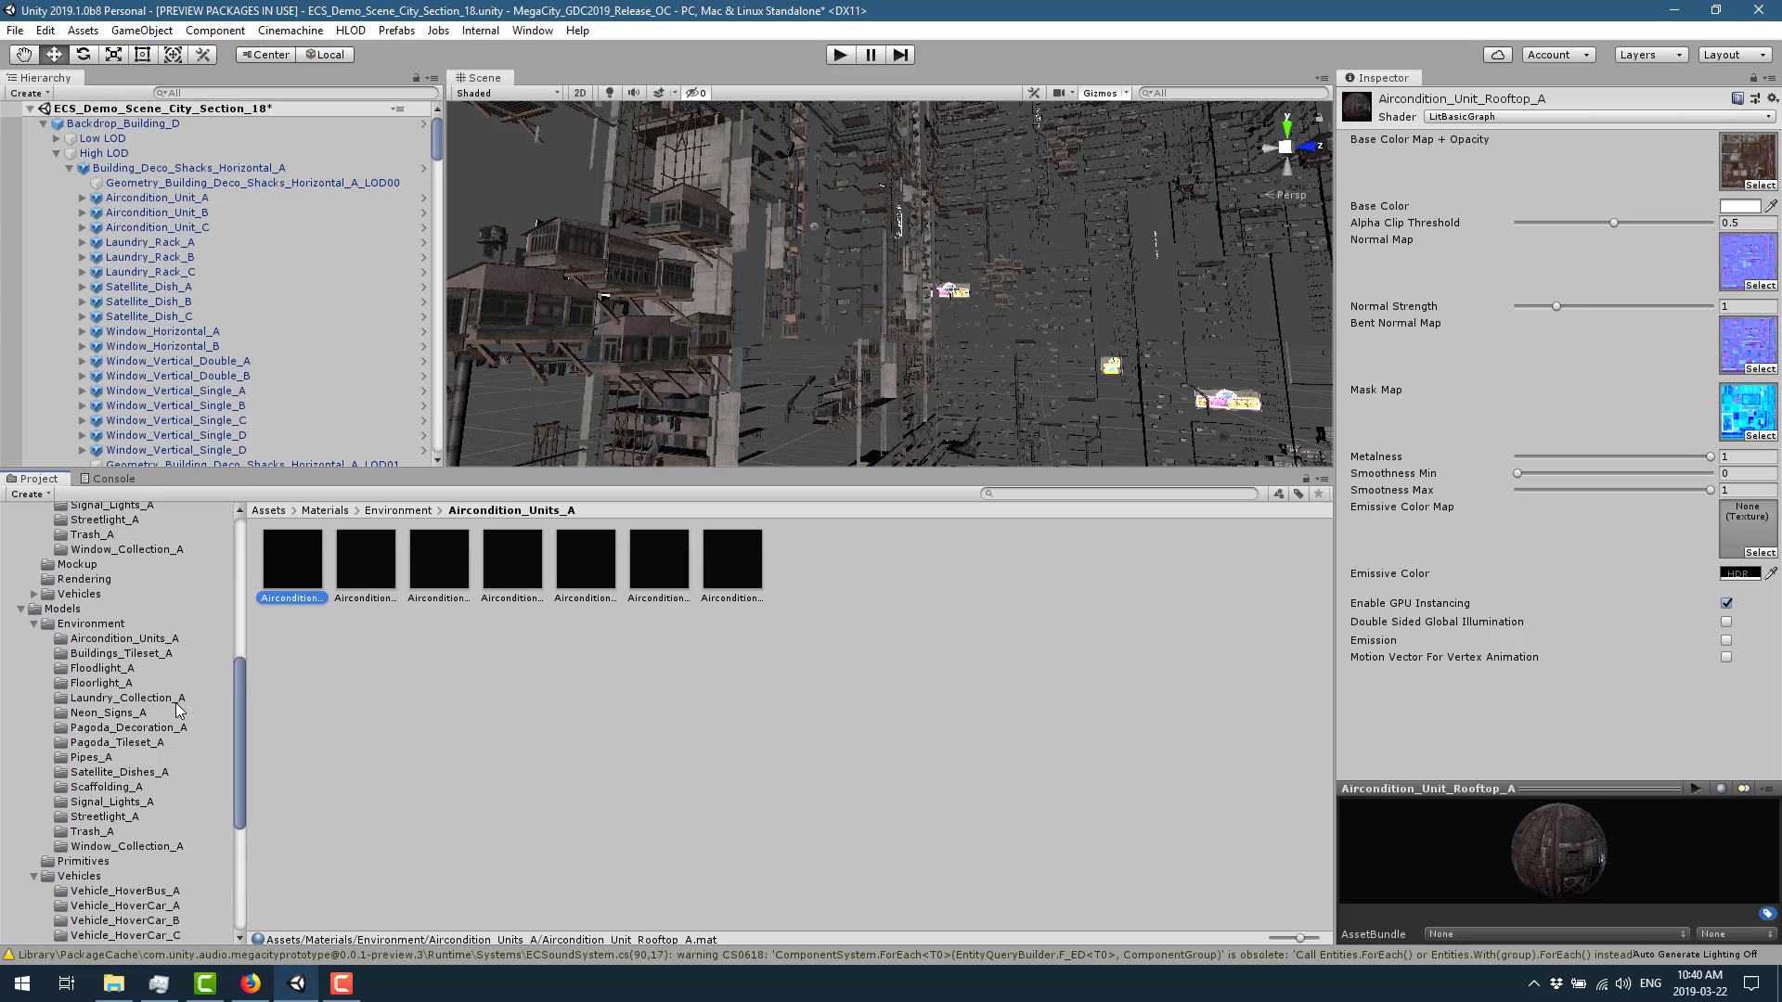
pyautogui.scroll(-3, 179, 711)
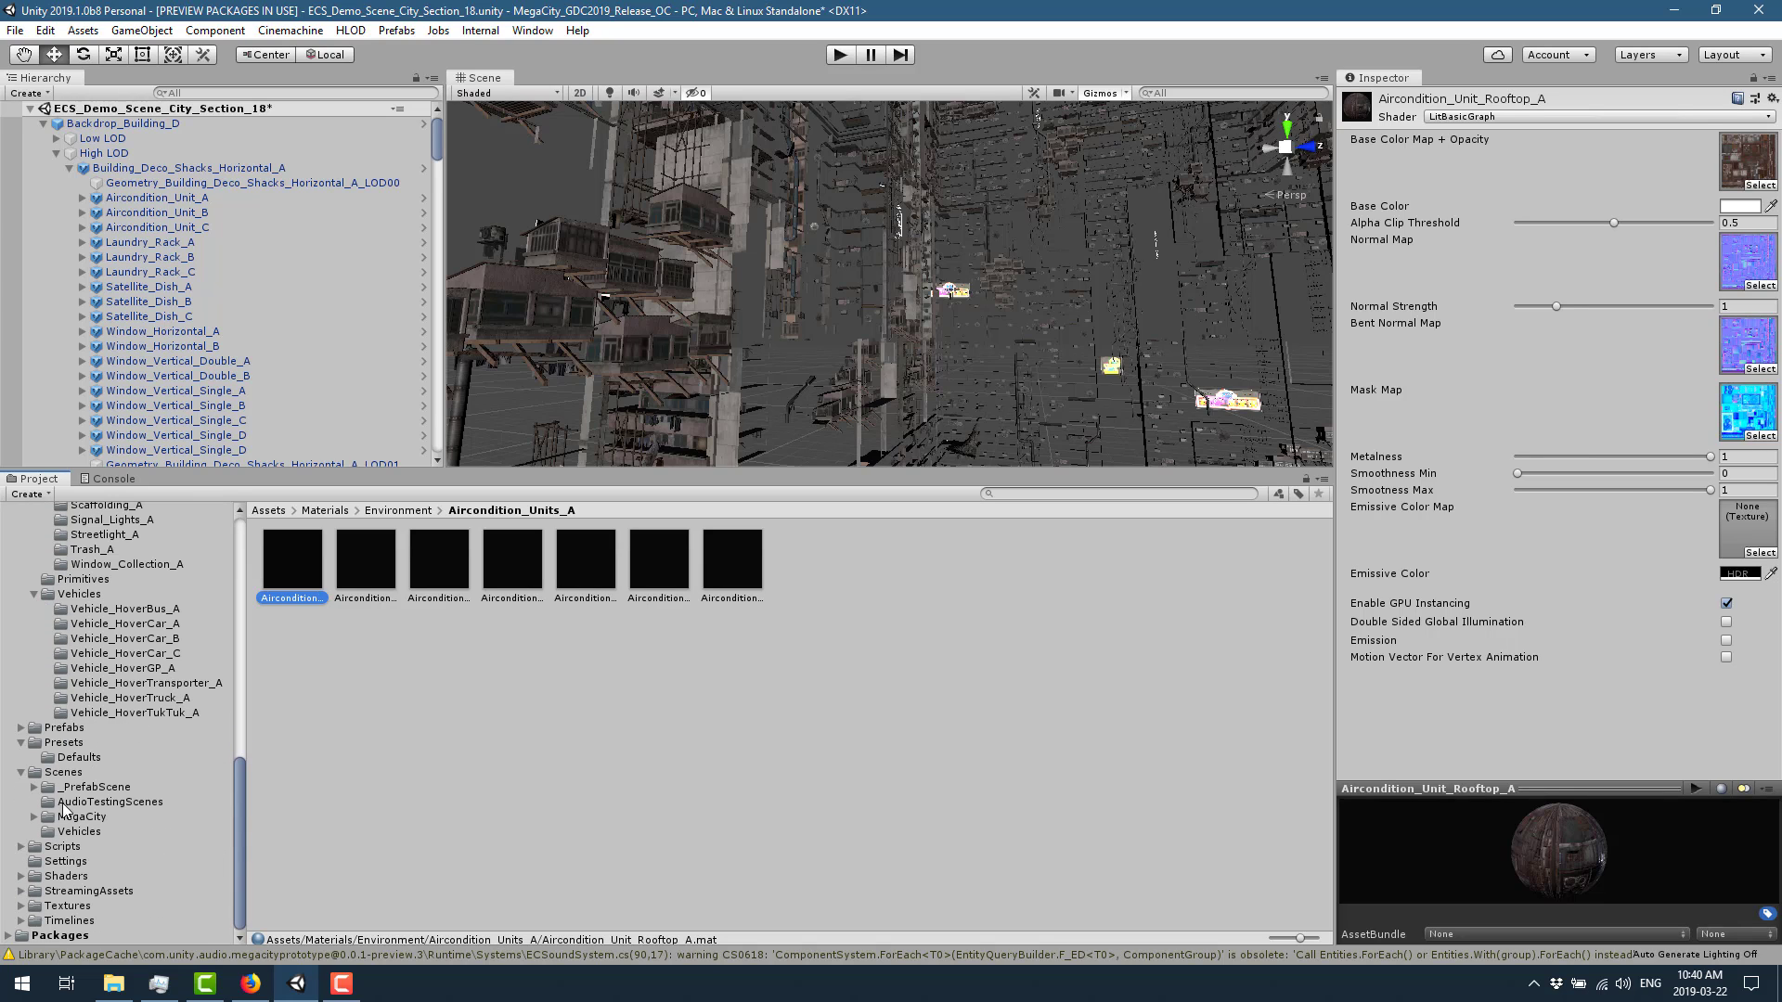
pyautogui.click(69, 907)
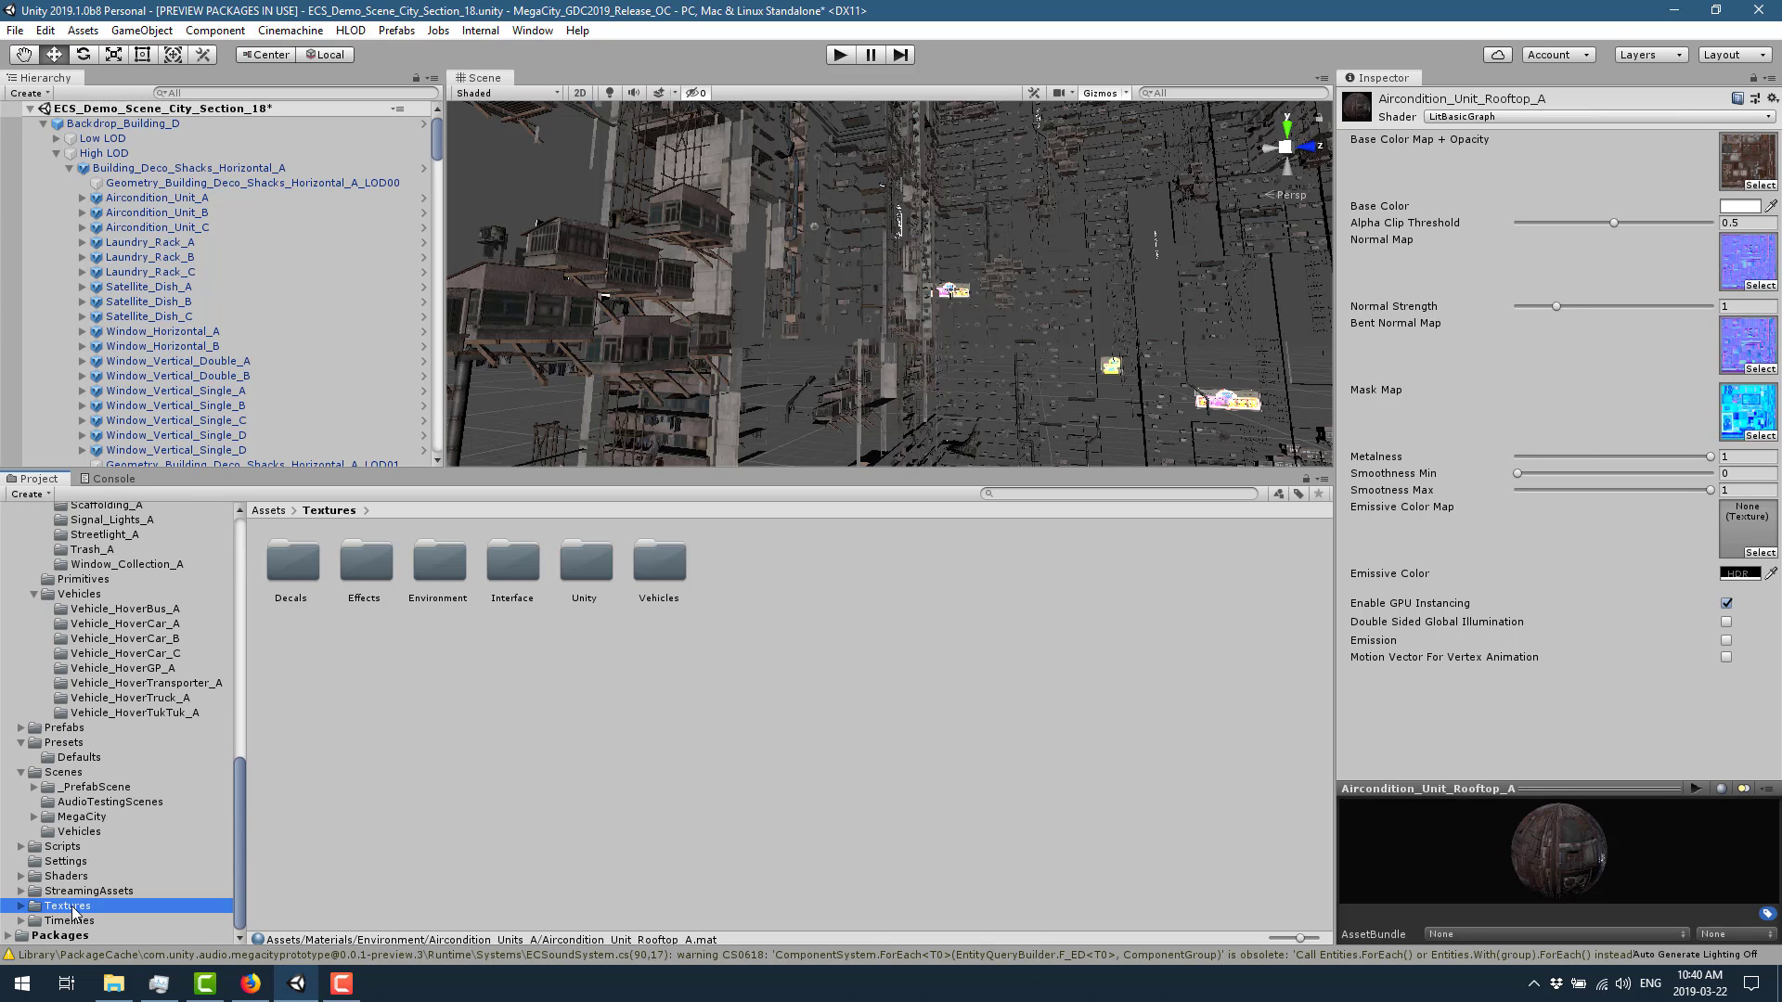
pyautogui.doubleClick(442, 566)
pyautogui.click(305, 583)
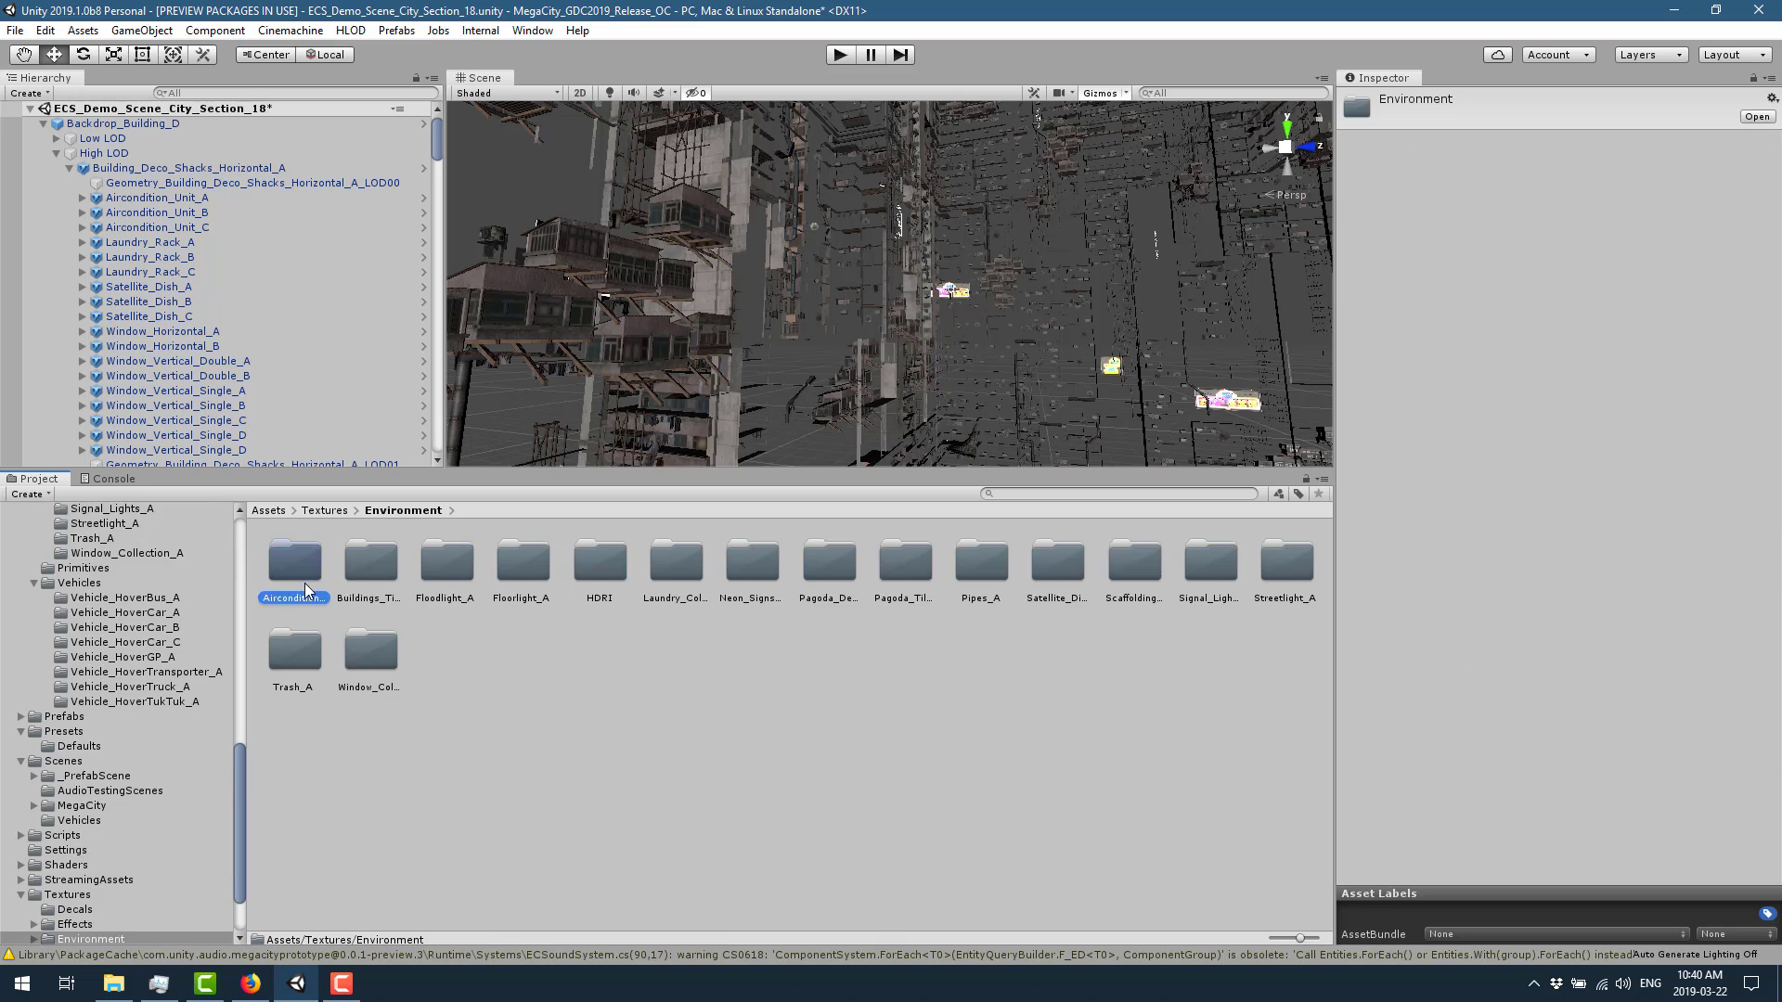
pyautogui.doubleClick(304, 583)
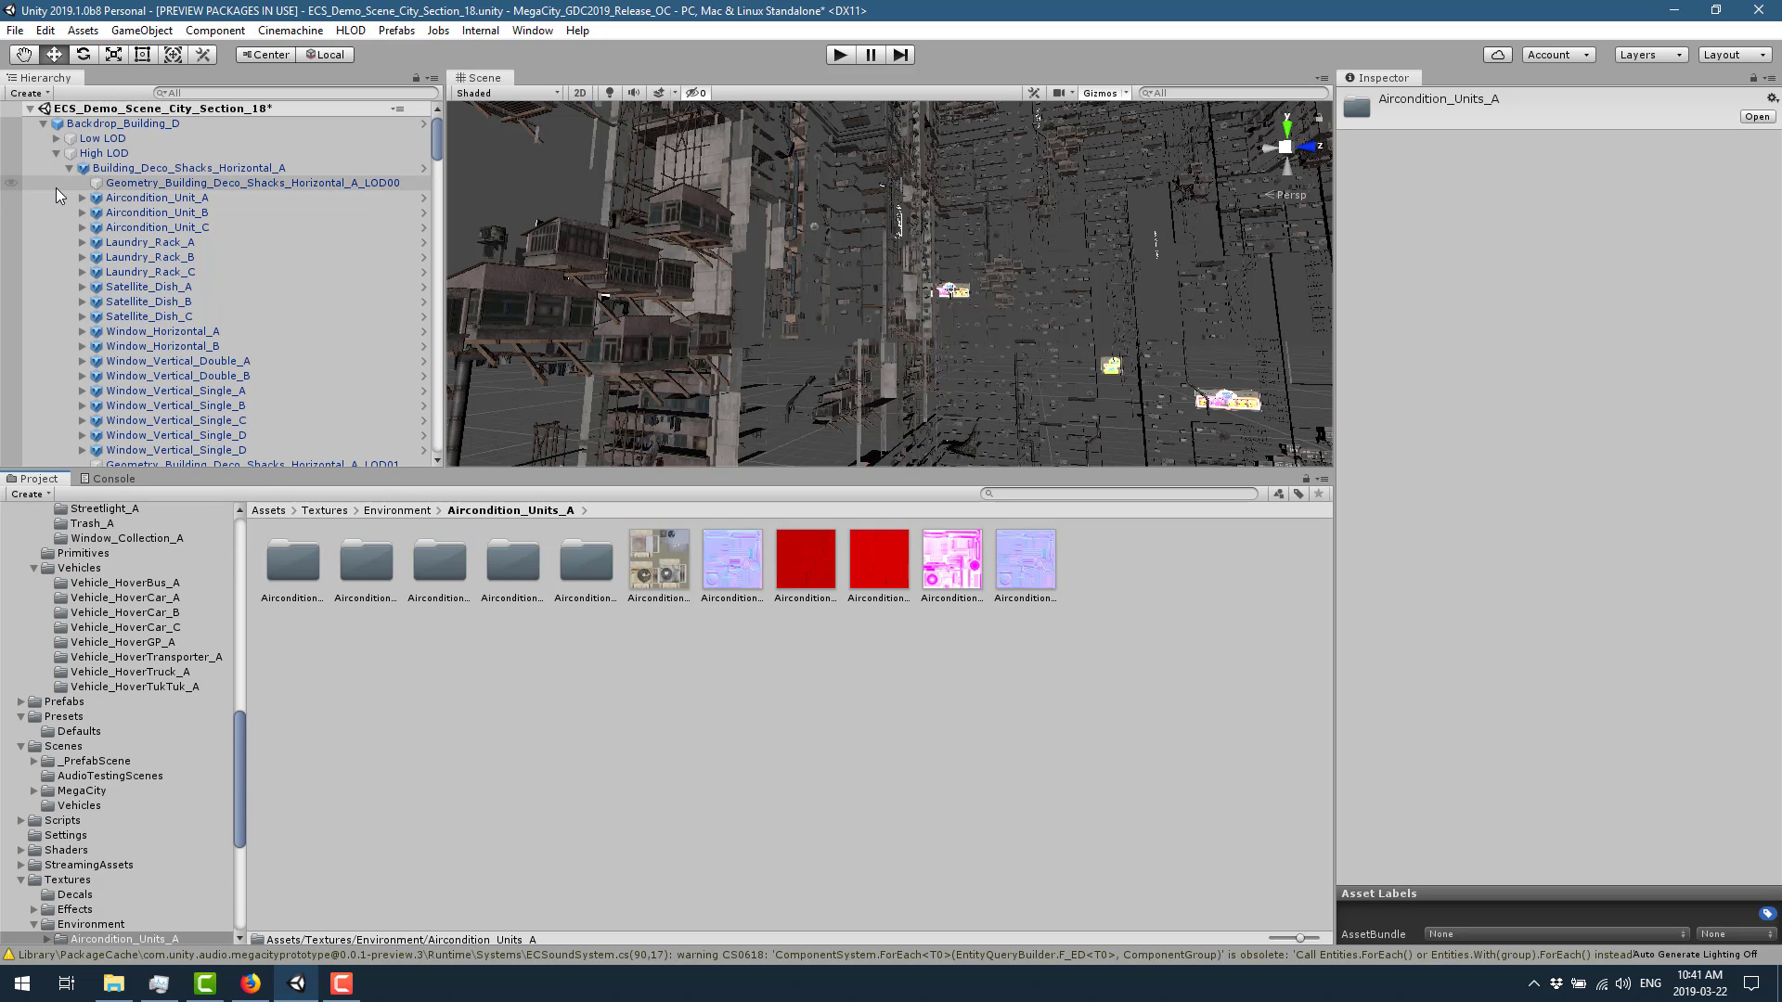
# Step: Collapse the High LOD group and open the Trash shader graph from the Shaders folder
pyautogui.click(56, 154)
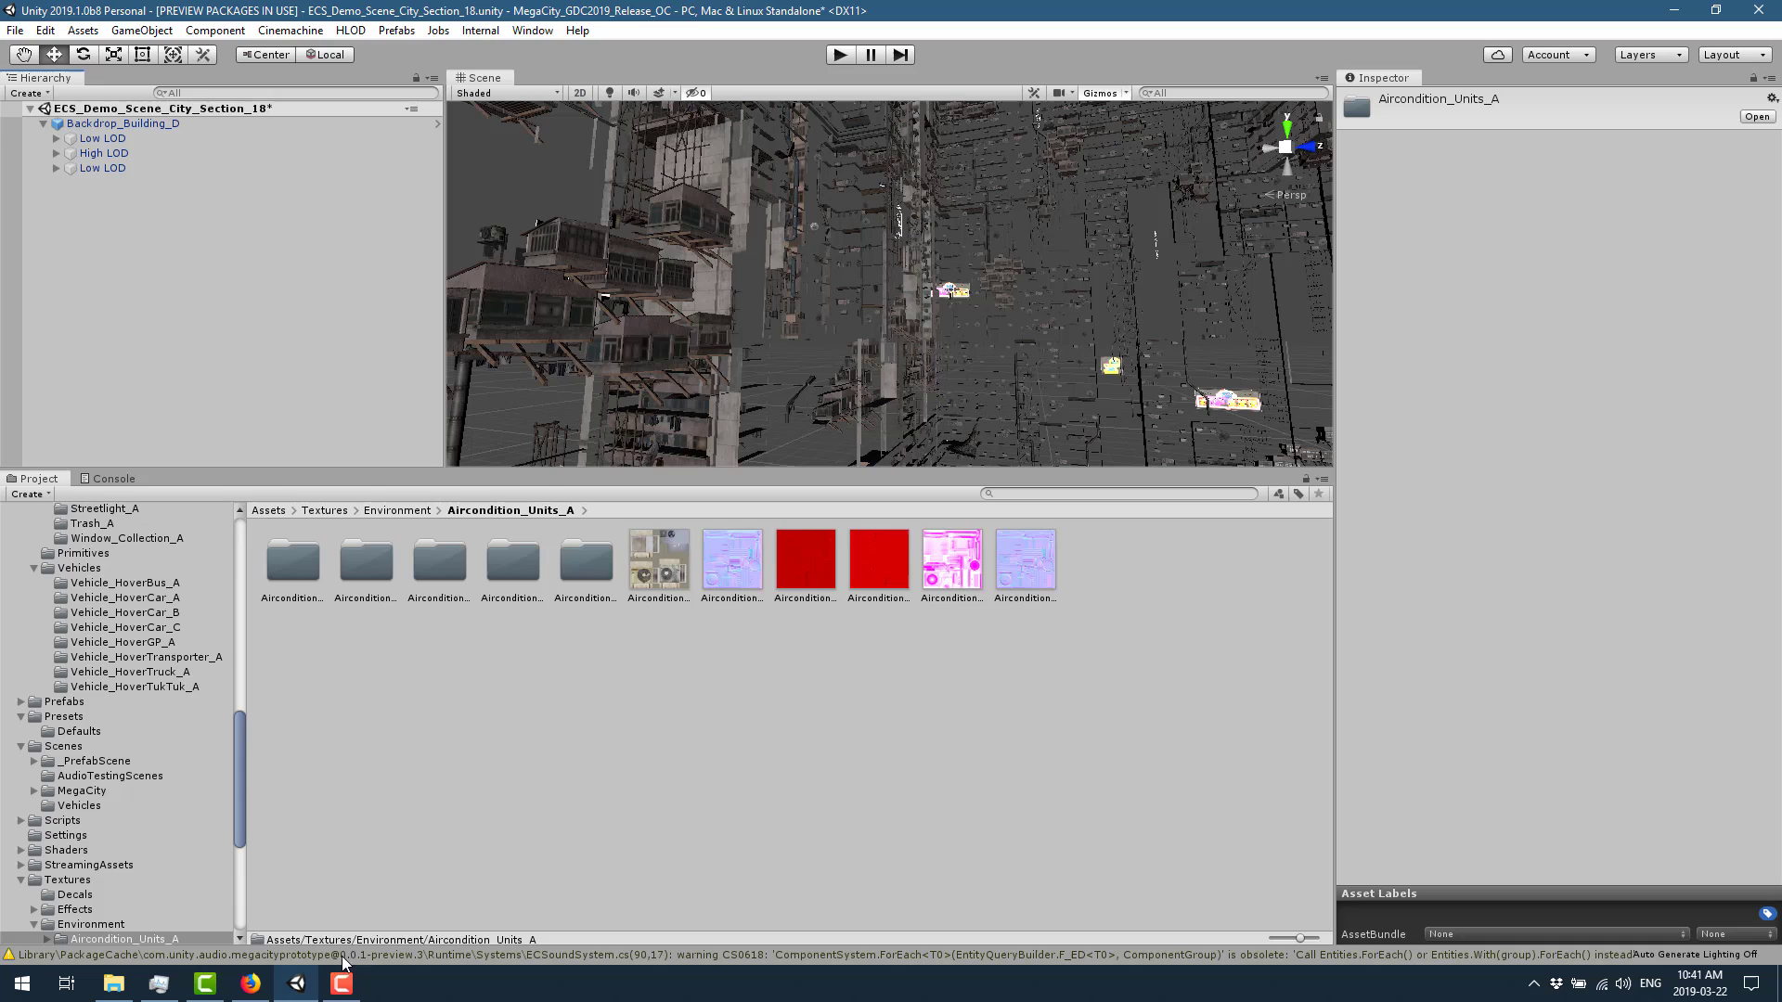
pyautogui.moveTo(249, 982)
pyautogui.click(67, 851)
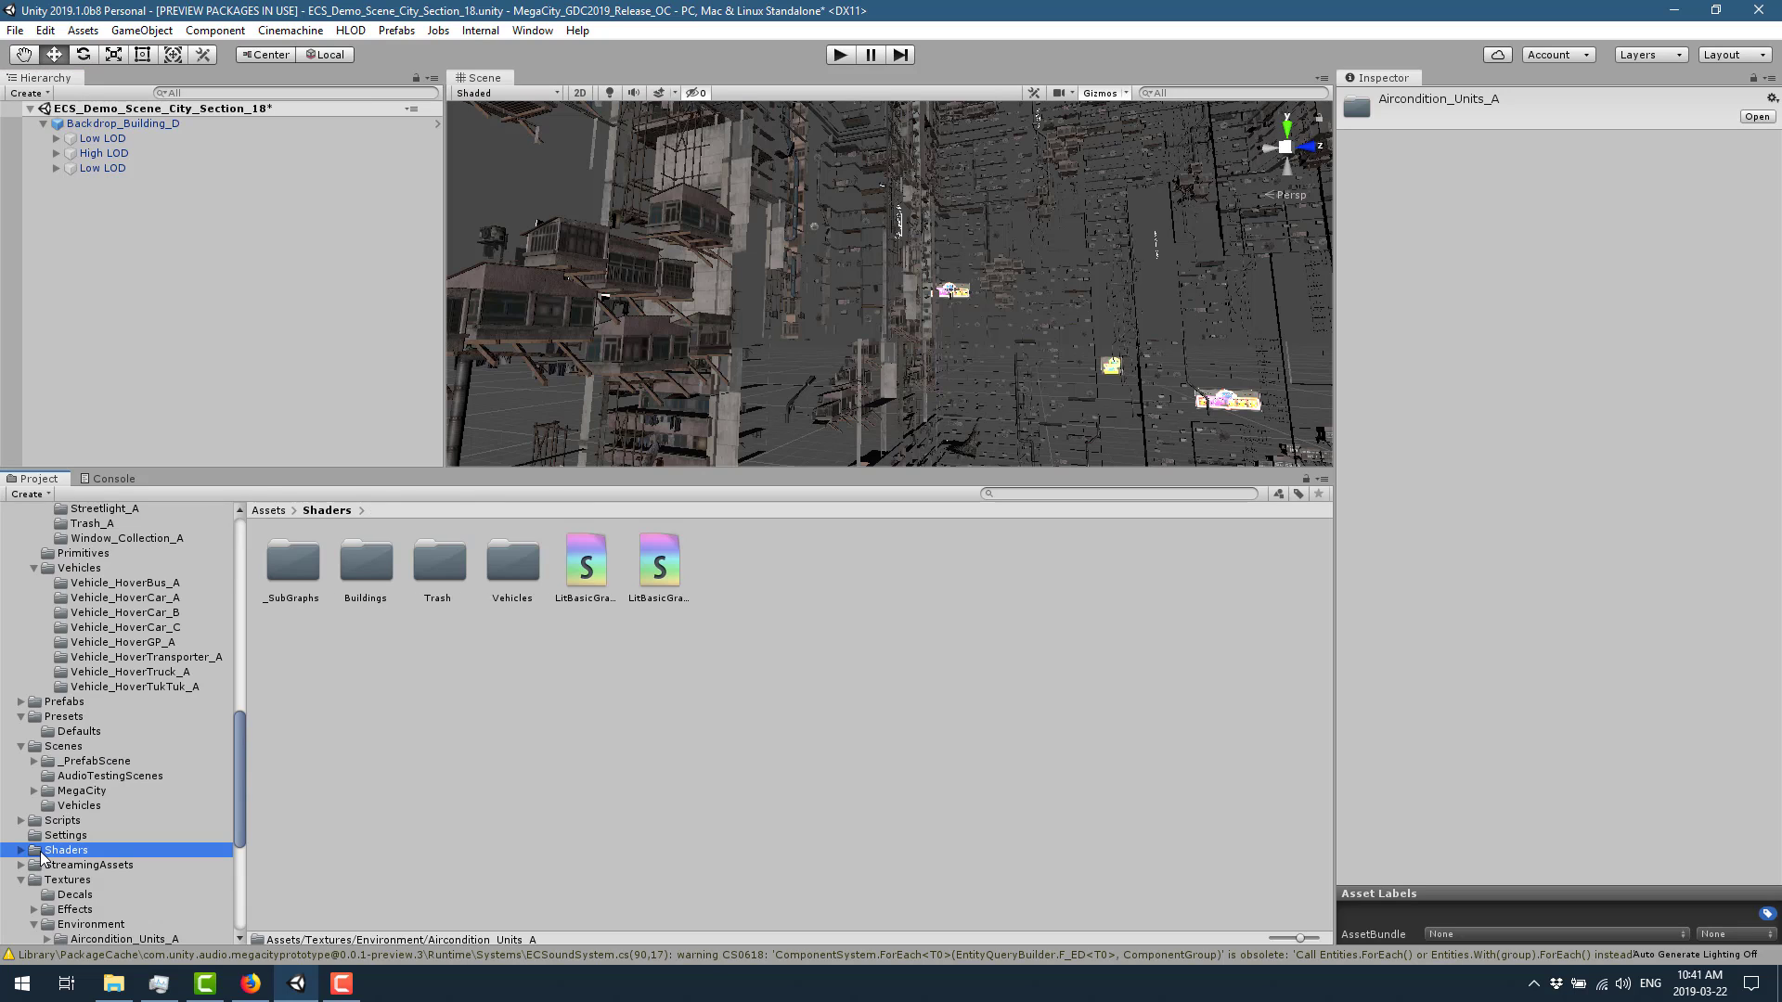
pyautogui.doubleClick(441, 564)
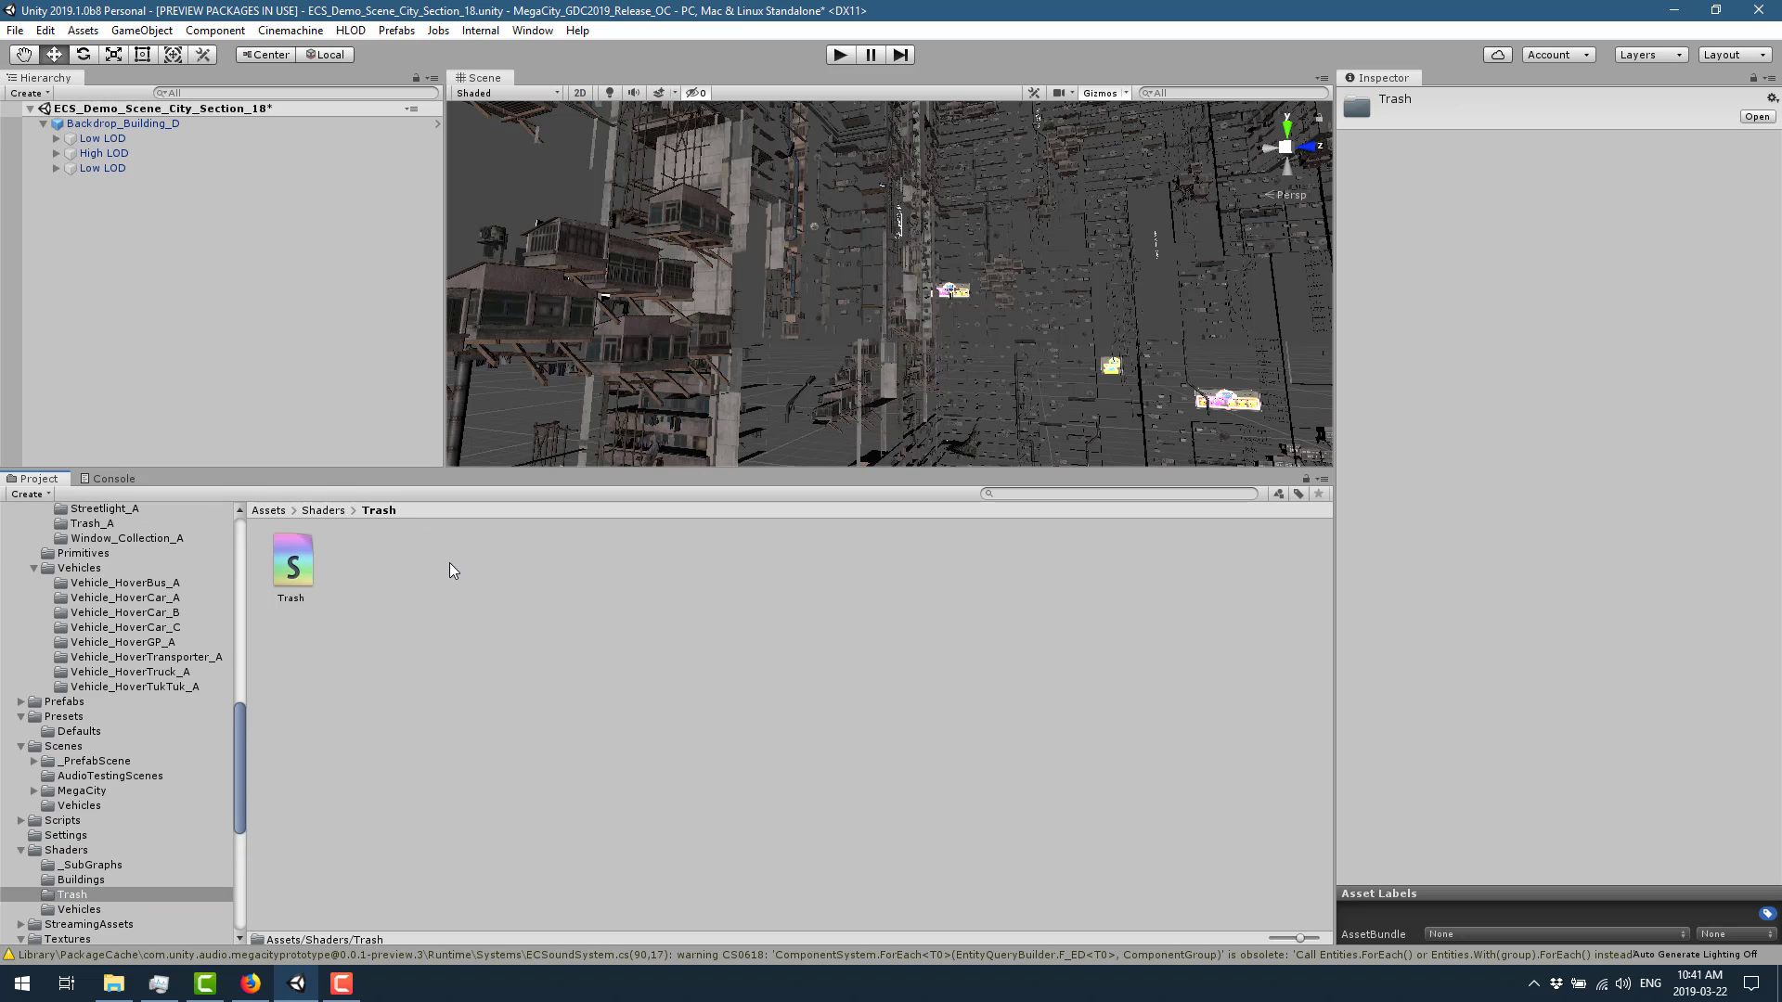
pyautogui.doubleClick(293, 568)
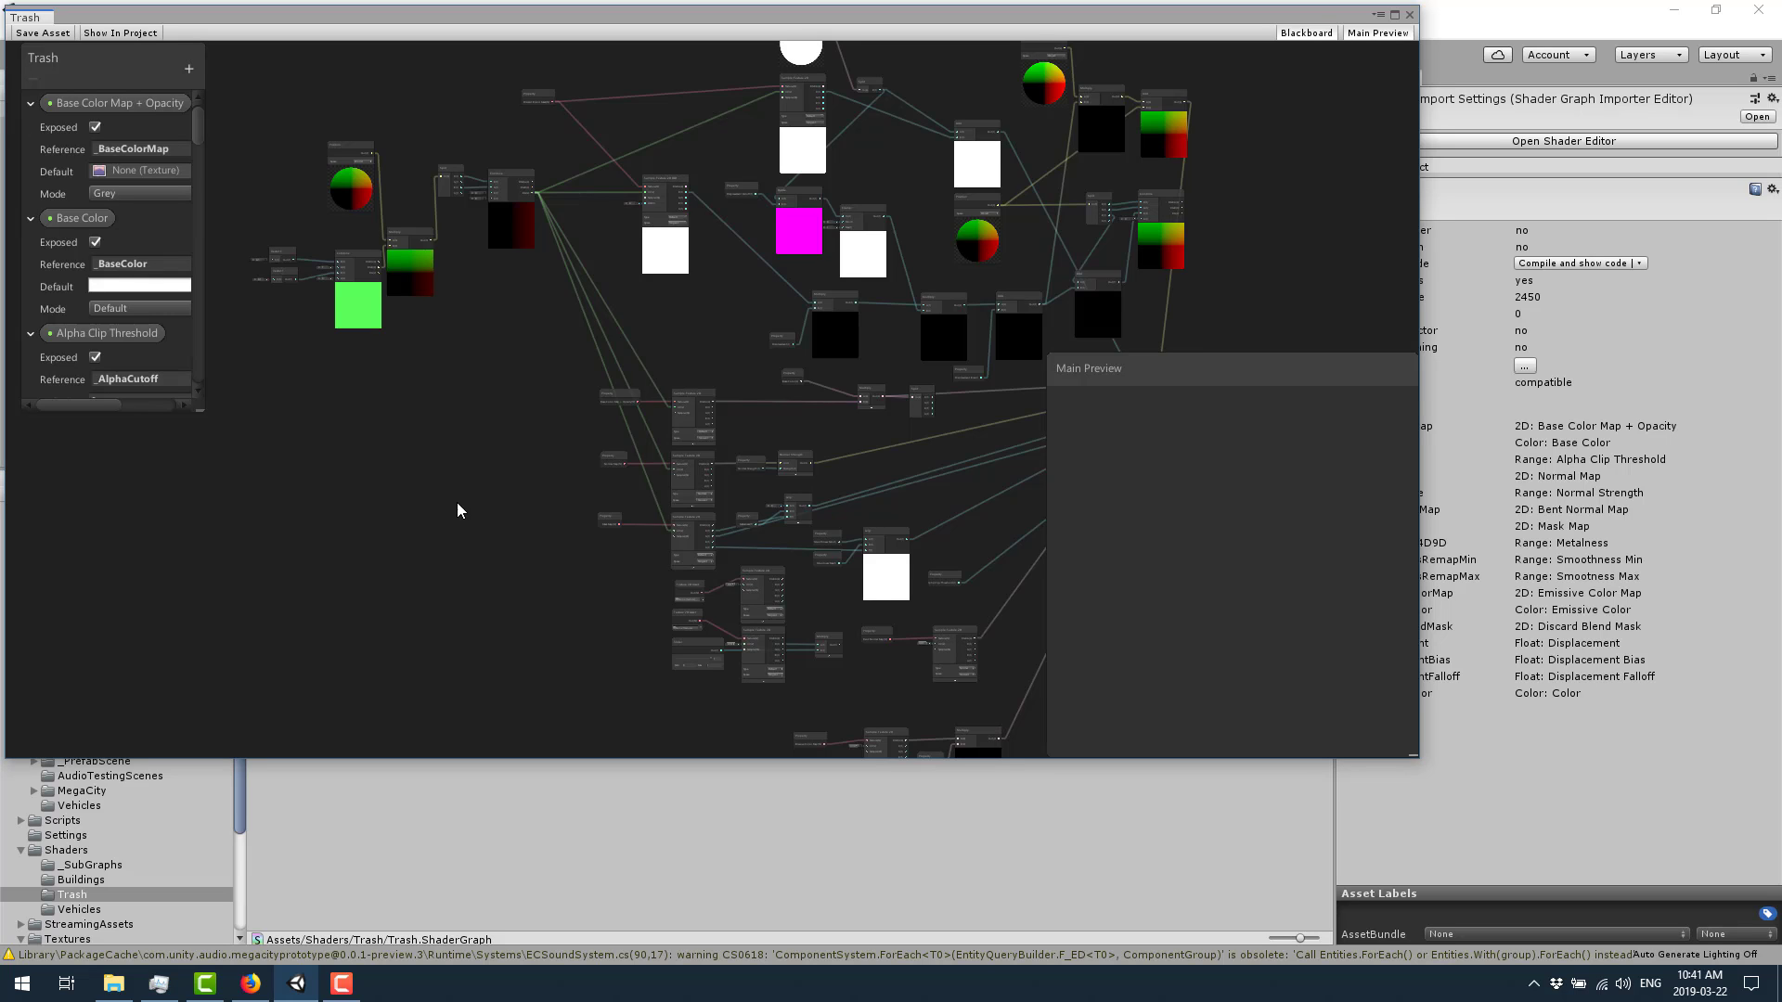
# Step: Examine the Trash graph's property, texture sampling and normal strength nodes up close
pyautogui.moveTo(458, 505)
pyautogui.mouseDown(button='middle')
pyautogui.moveTo(425, 624)
pyautogui.moveTo(239, 569)
pyautogui.moveTo(492, 506)
pyautogui.mouseUp(button='middle')
pyautogui.moveTo(523, 448); pyautogui.dragTo(405, 315, button='middle')
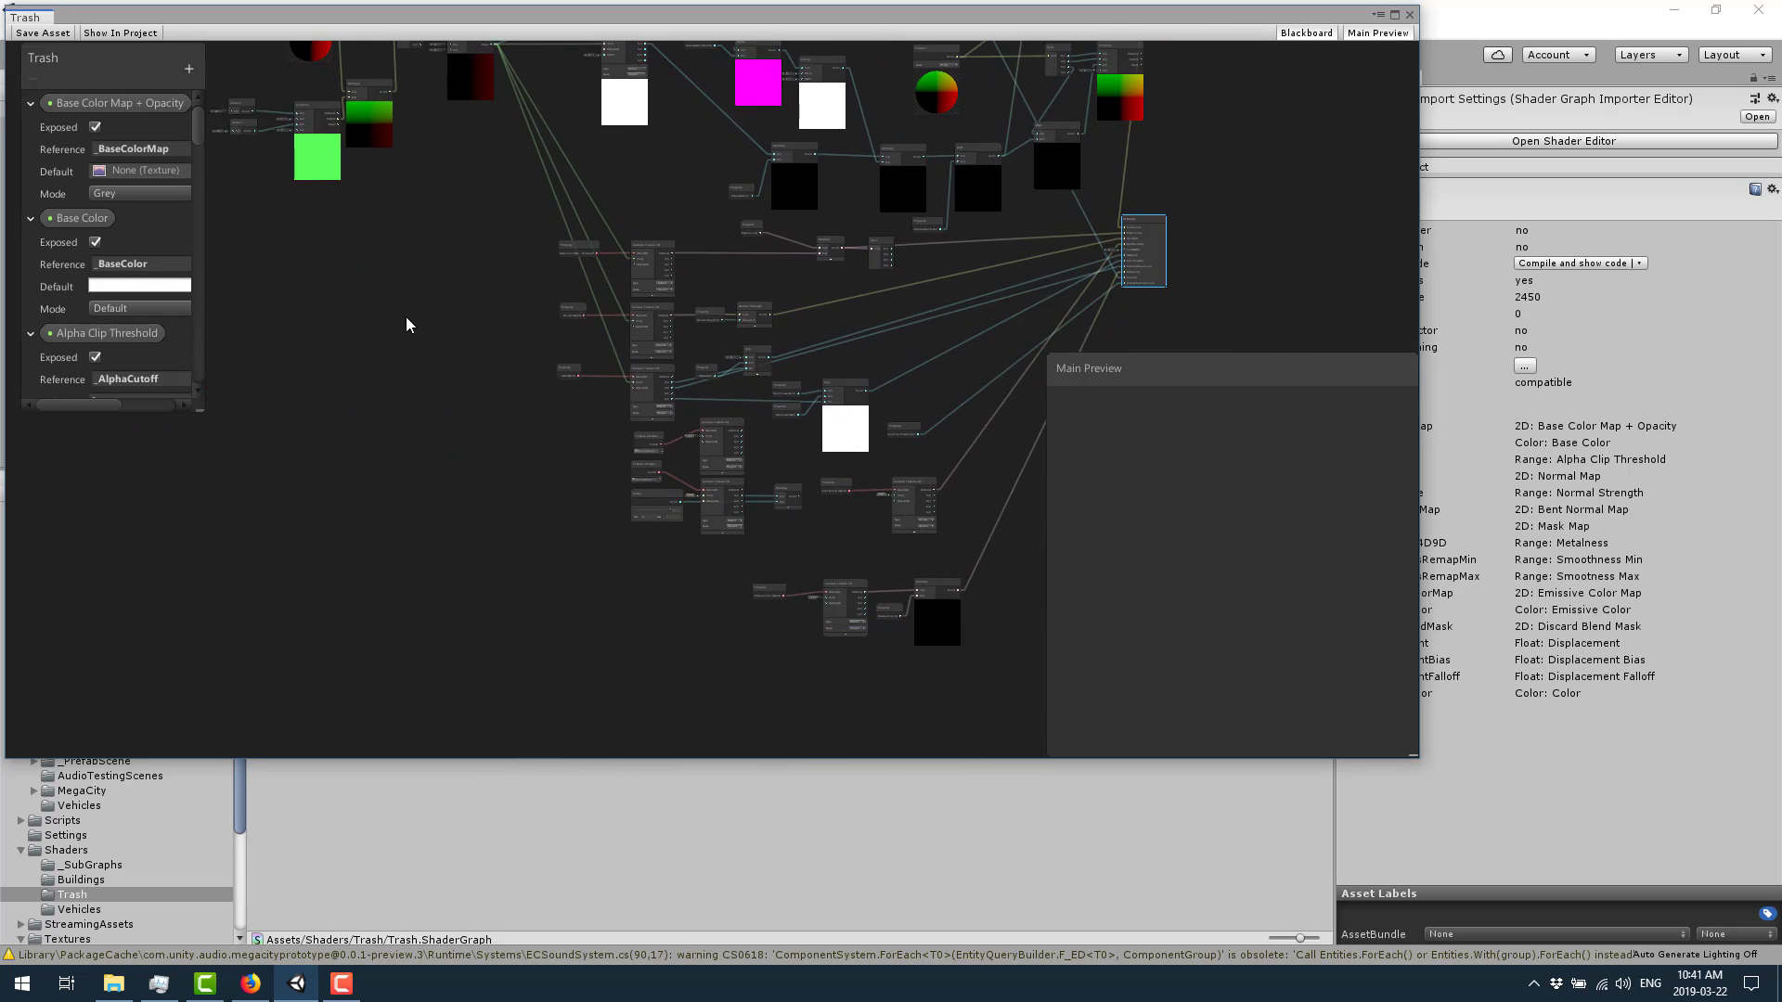
pyautogui.scroll(5, 499, 331)
pyautogui.scroll(2, 501, 336)
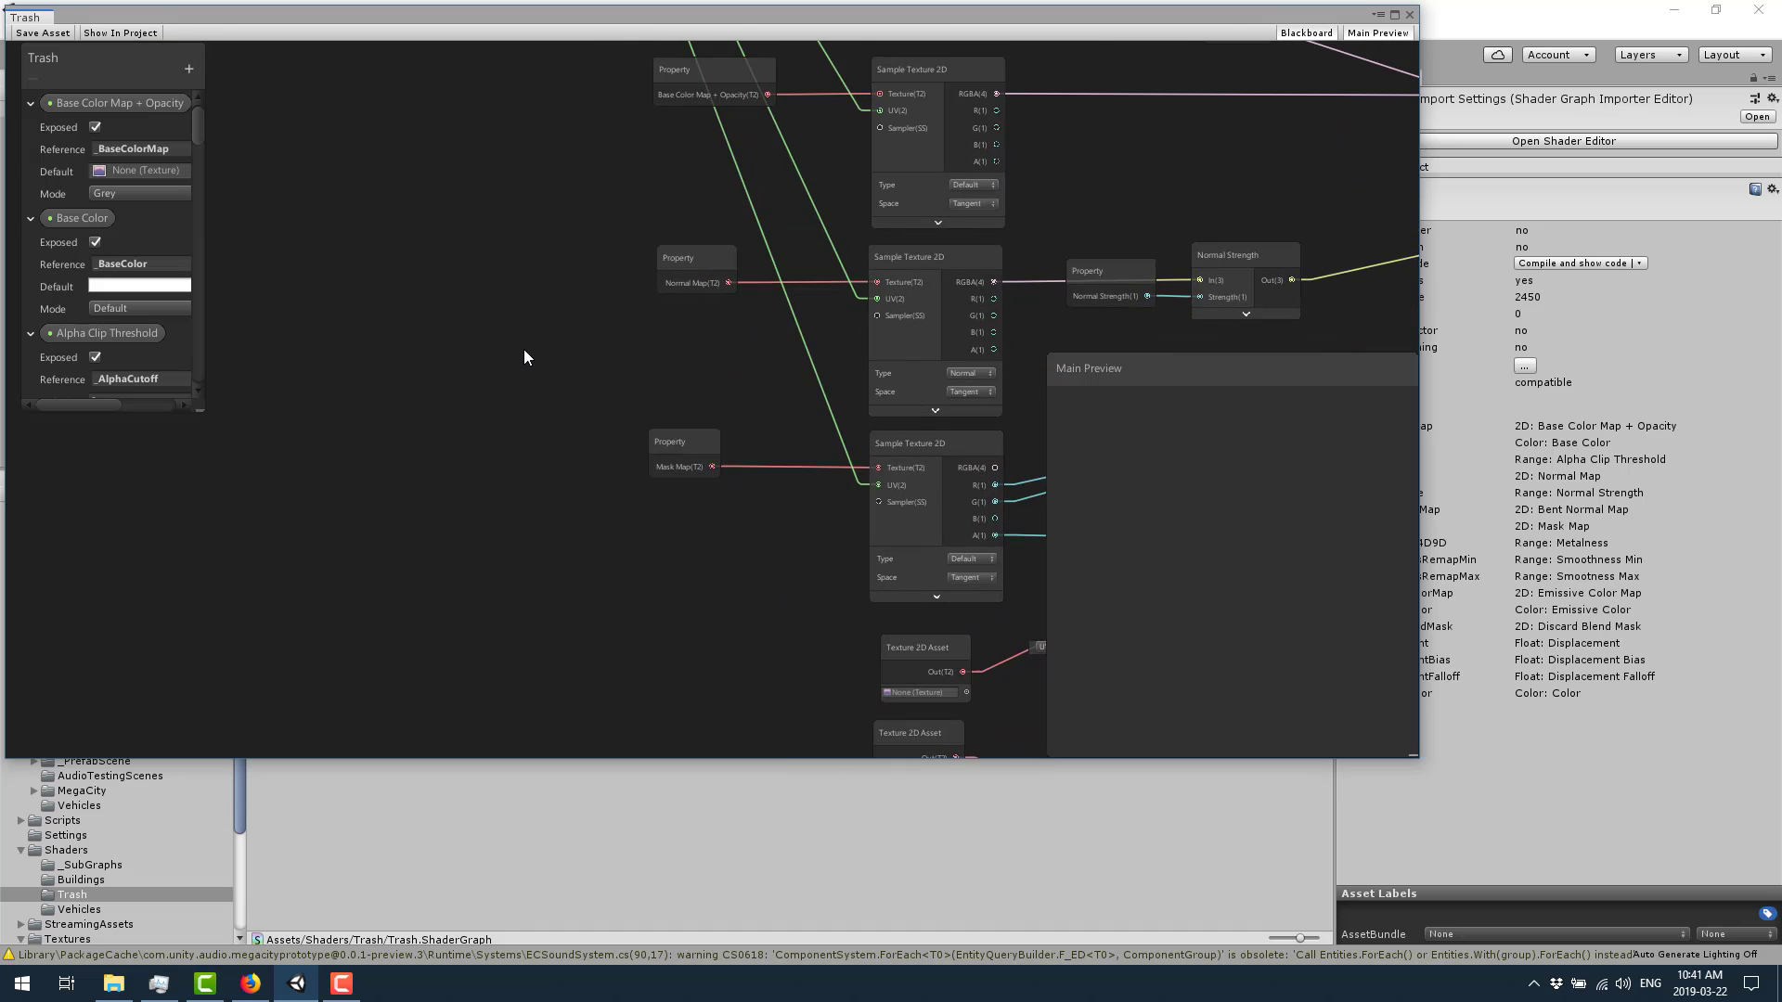
pyautogui.moveTo(525, 354); pyautogui.dragTo(247, 358, button='middle')
pyautogui.scroll(2, 829, 225)
pyautogui.scroll(-3, 828, 226)
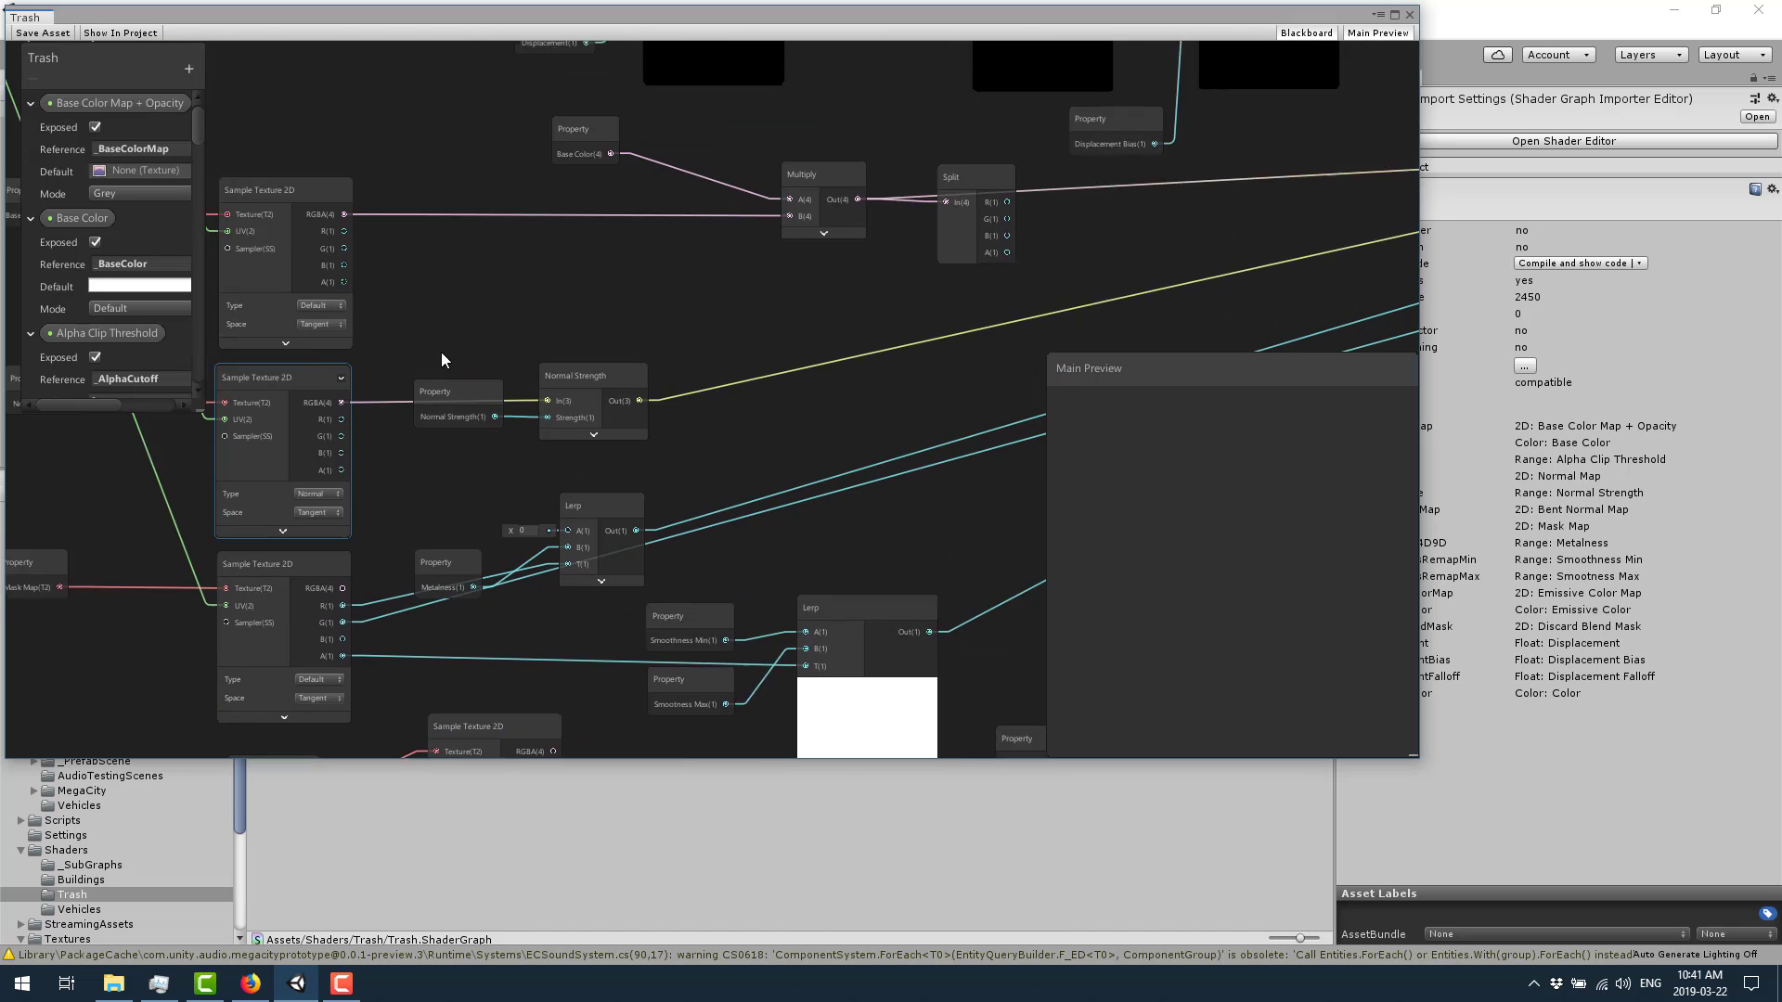
# Step: Move the Main Preview upward, check the Lit Master node's available actions, and close the Trash shader graph
pyautogui.moveTo(442, 353); pyautogui.dragTo(338, 418, button='middle')
pyautogui.scroll(3, 594, 436)
pyautogui.moveTo(1166, 369); pyautogui.dragTo(1166, 308)
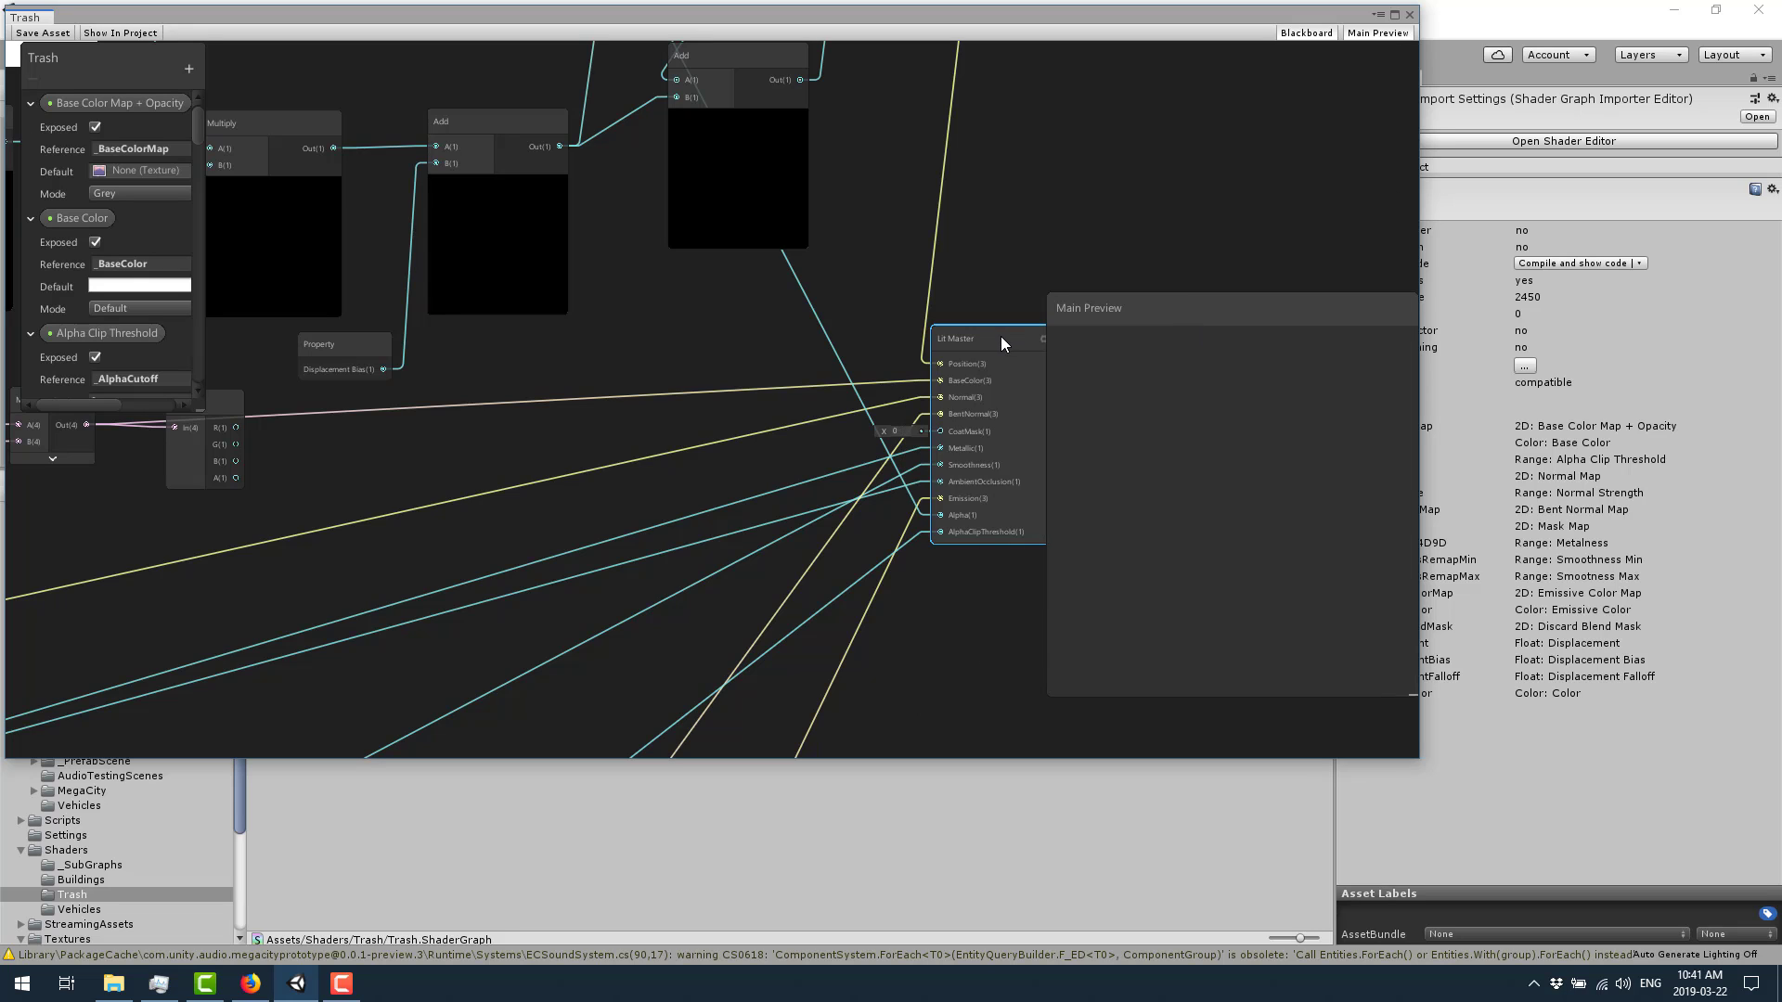
pyautogui.rightClick(1001, 336)
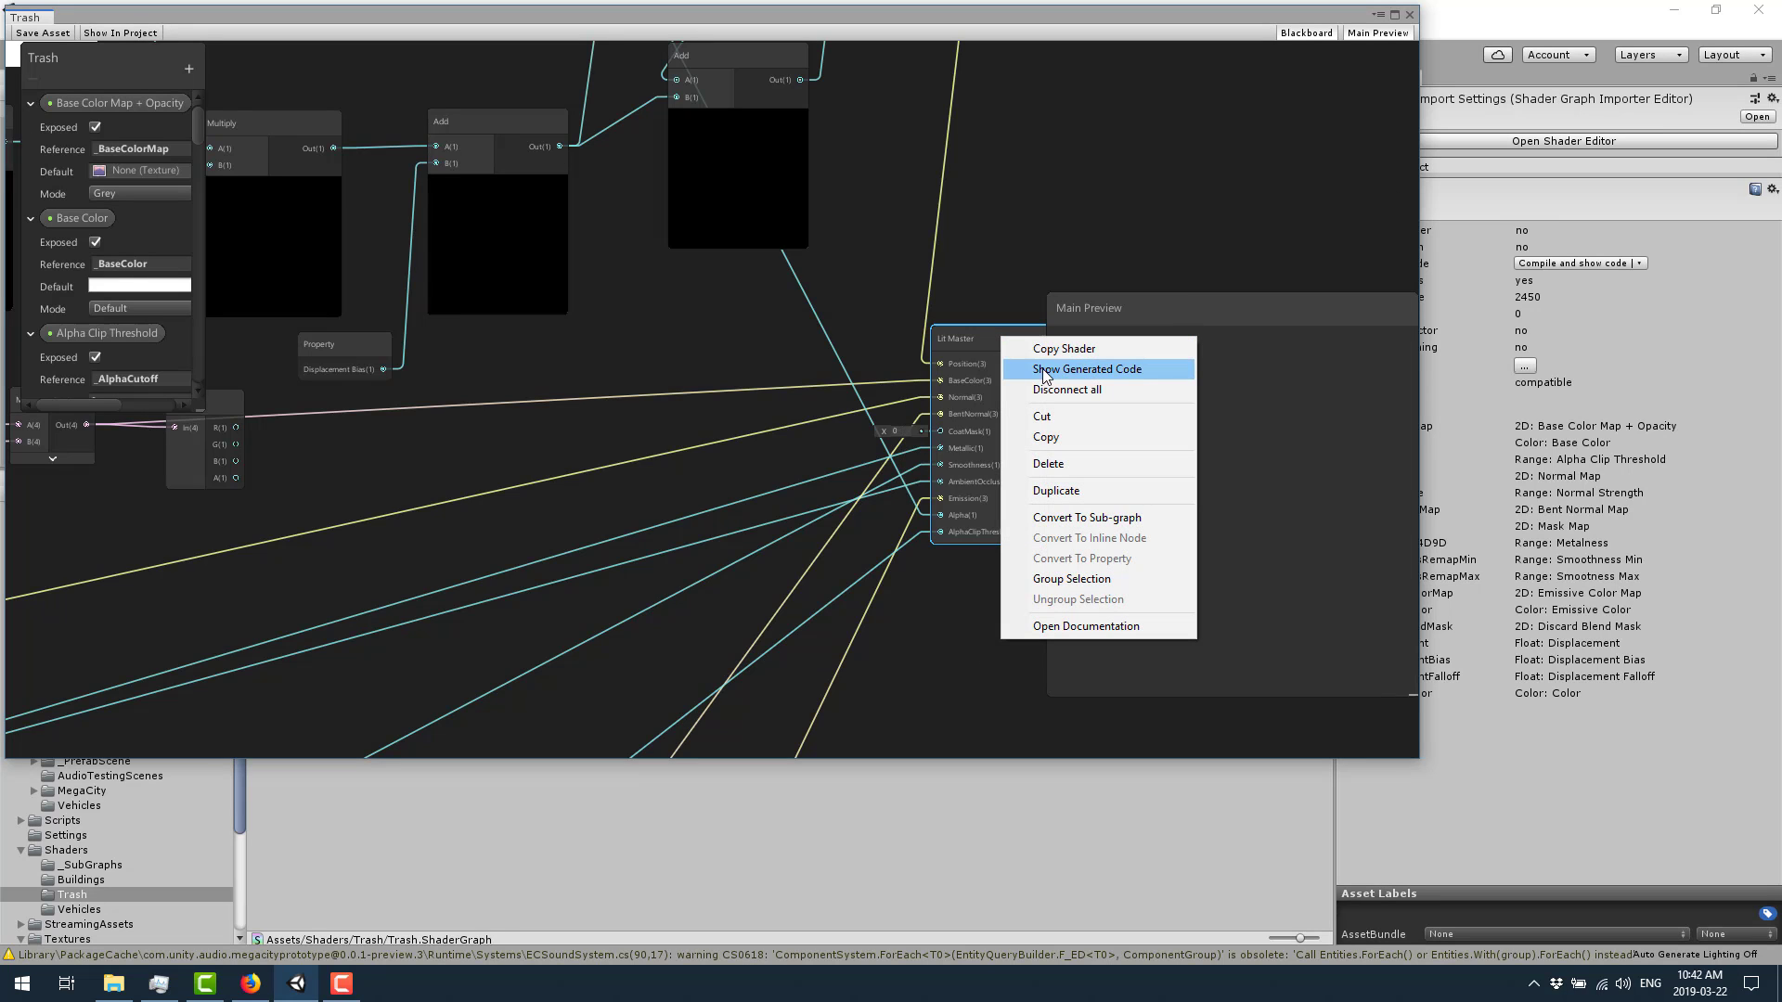
pyautogui.click(1414, 21)
pyautogui.click(1411, 16)
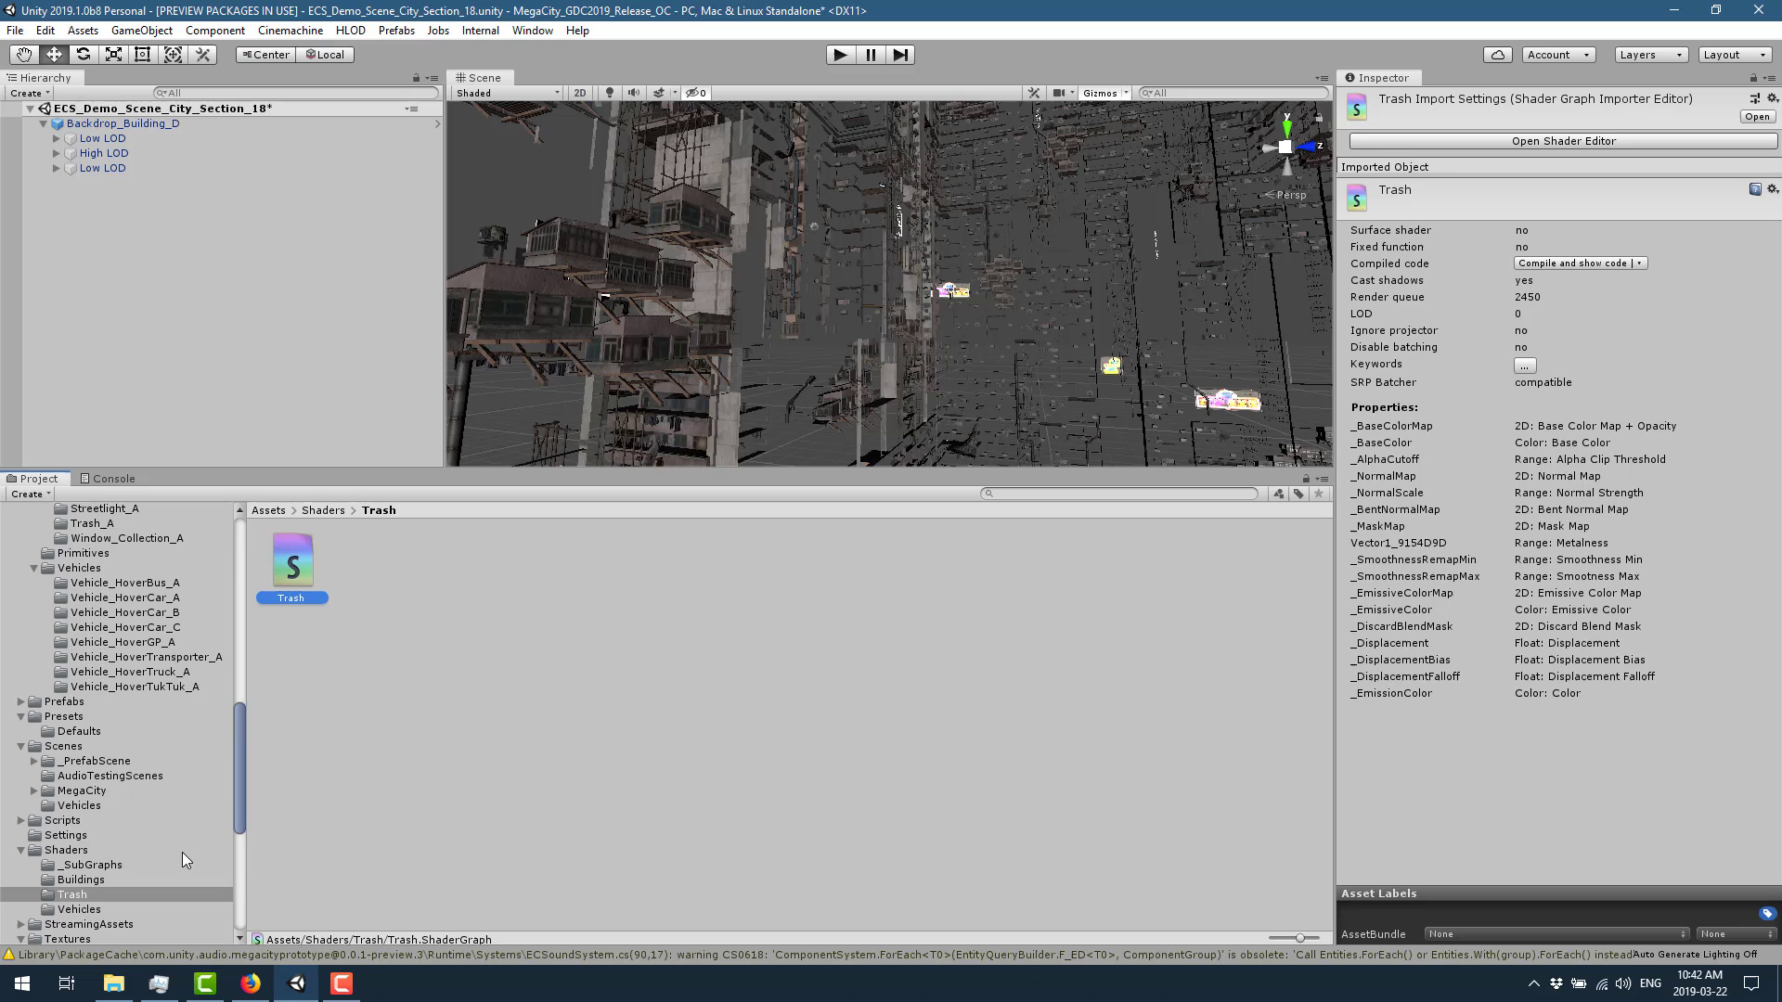
# Step: Inspect the HDRenderPipelineAsset, HDRenderPipelineAsset_Console and HDRenderPipelineAsset_MidRange assets in the Settings folder
pyautogui.scroll(-3, 126, 858)
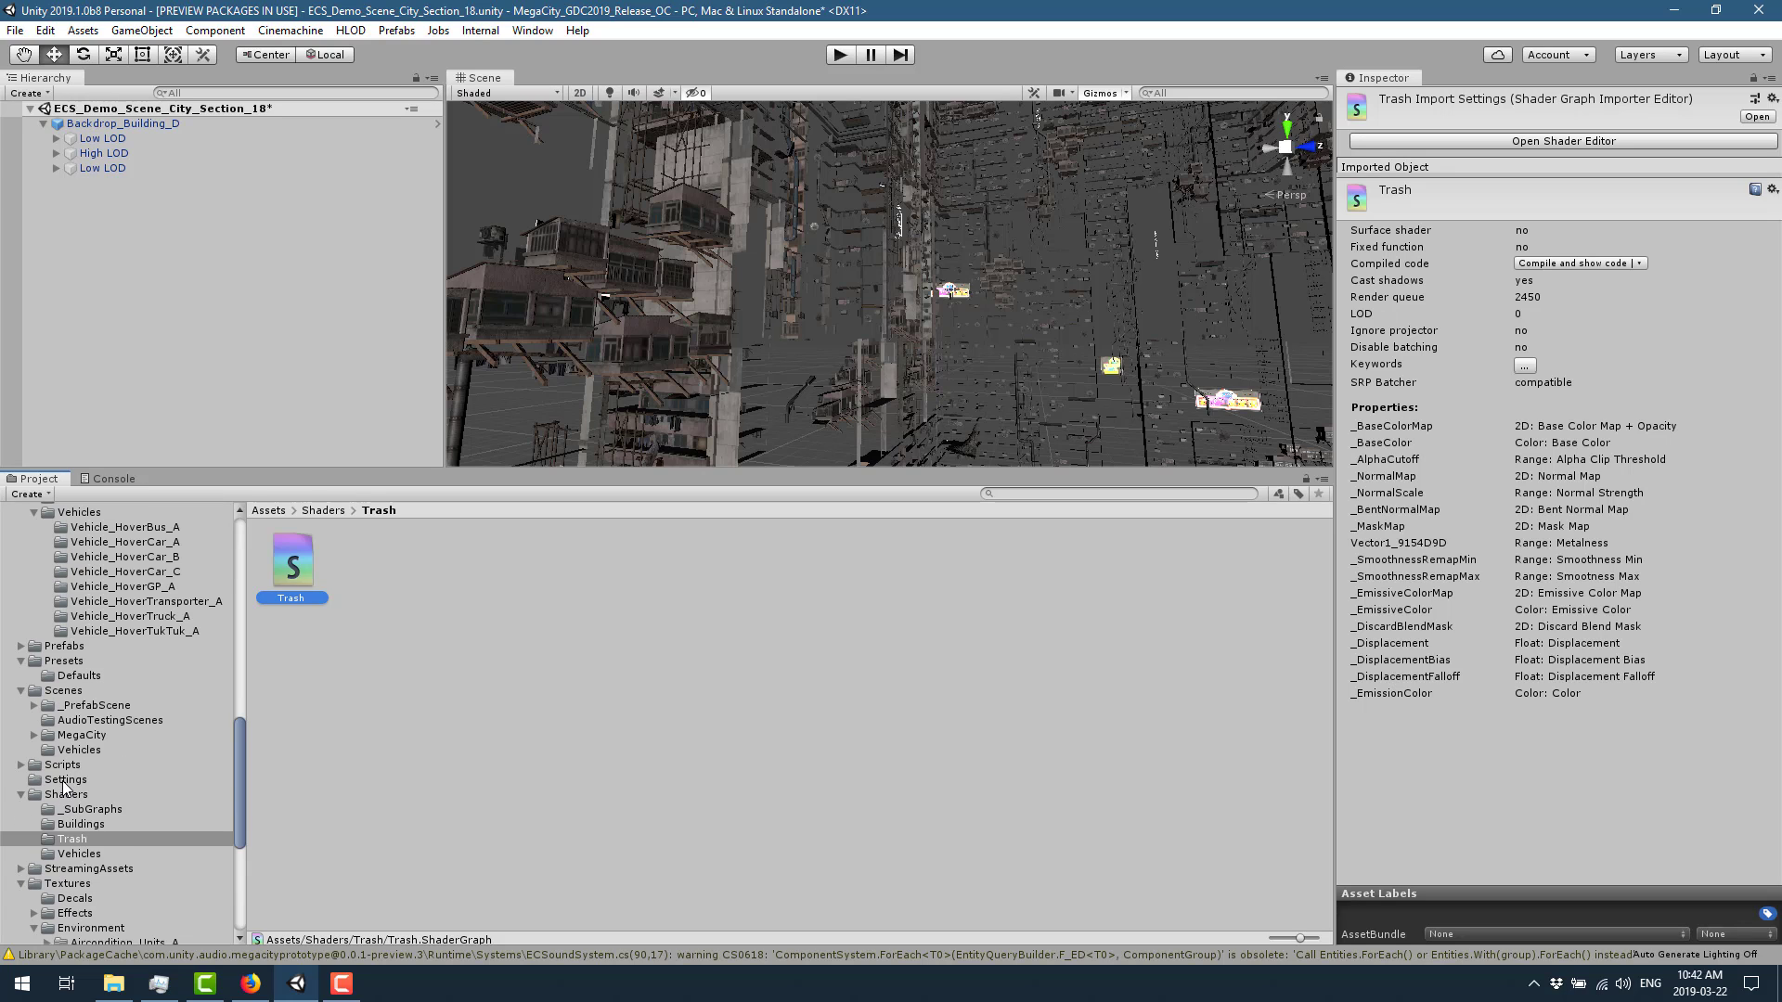
pyautogui.click(64, 779)
pyautogui.click(297, 540)
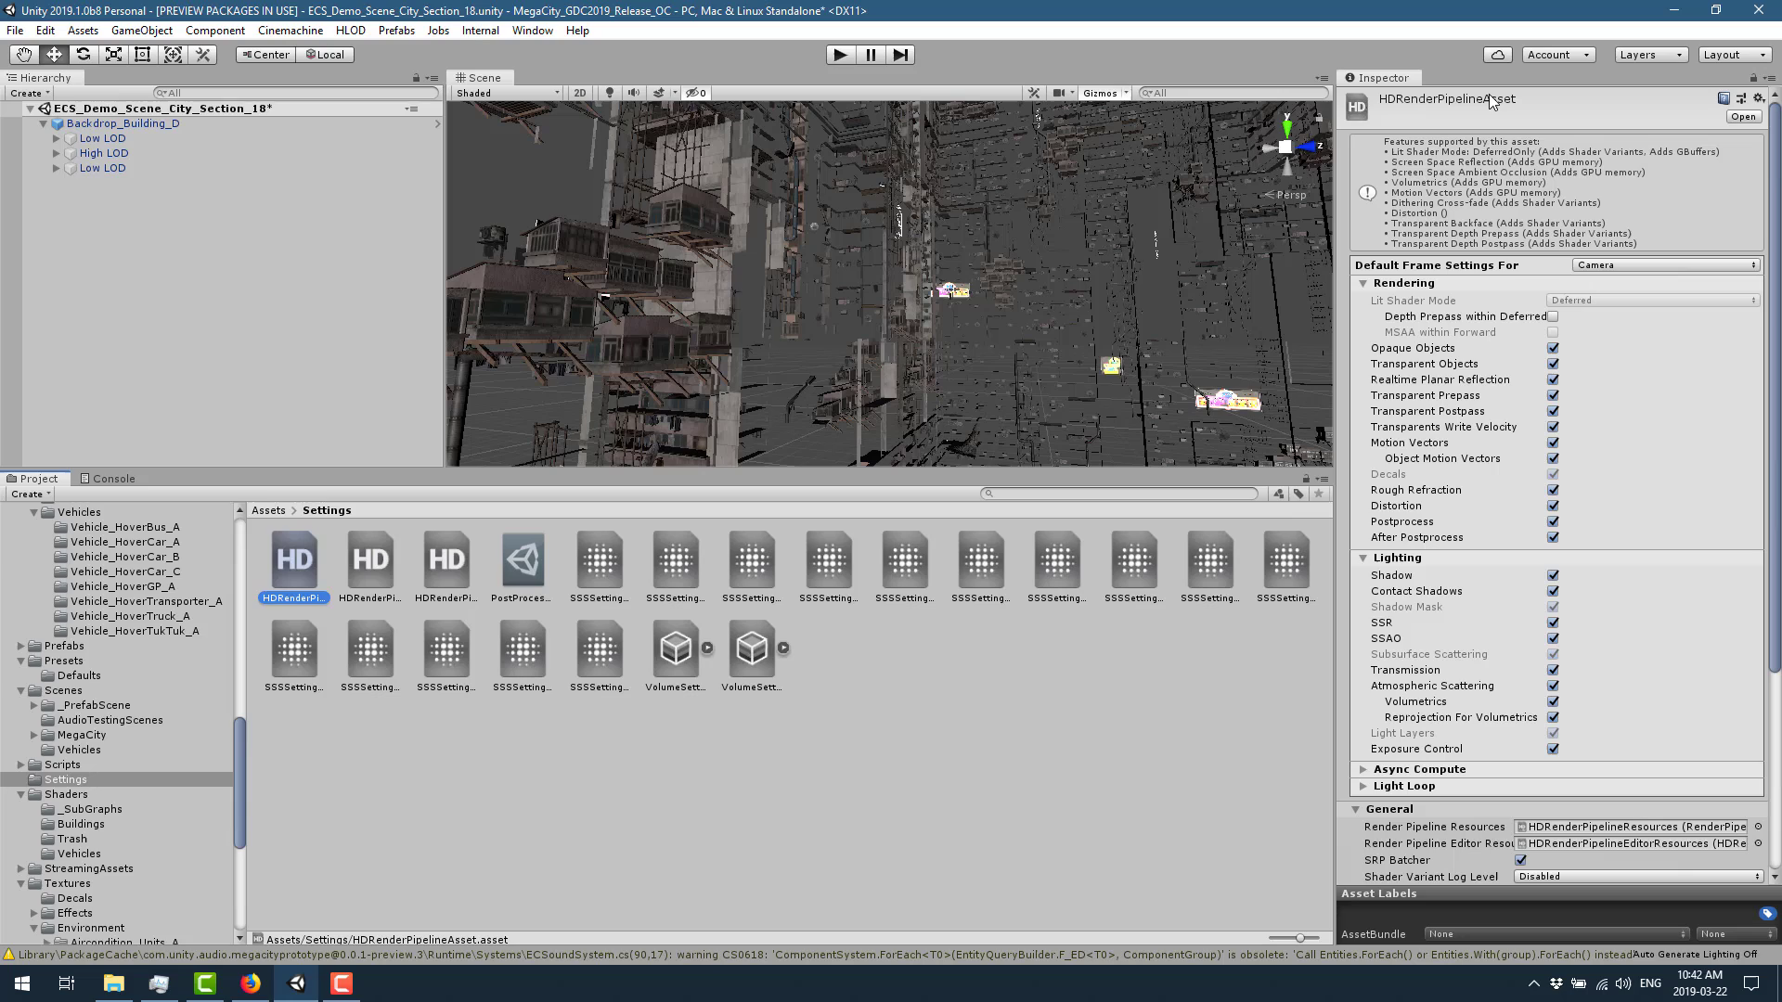
pyautogui.click(369, 546)
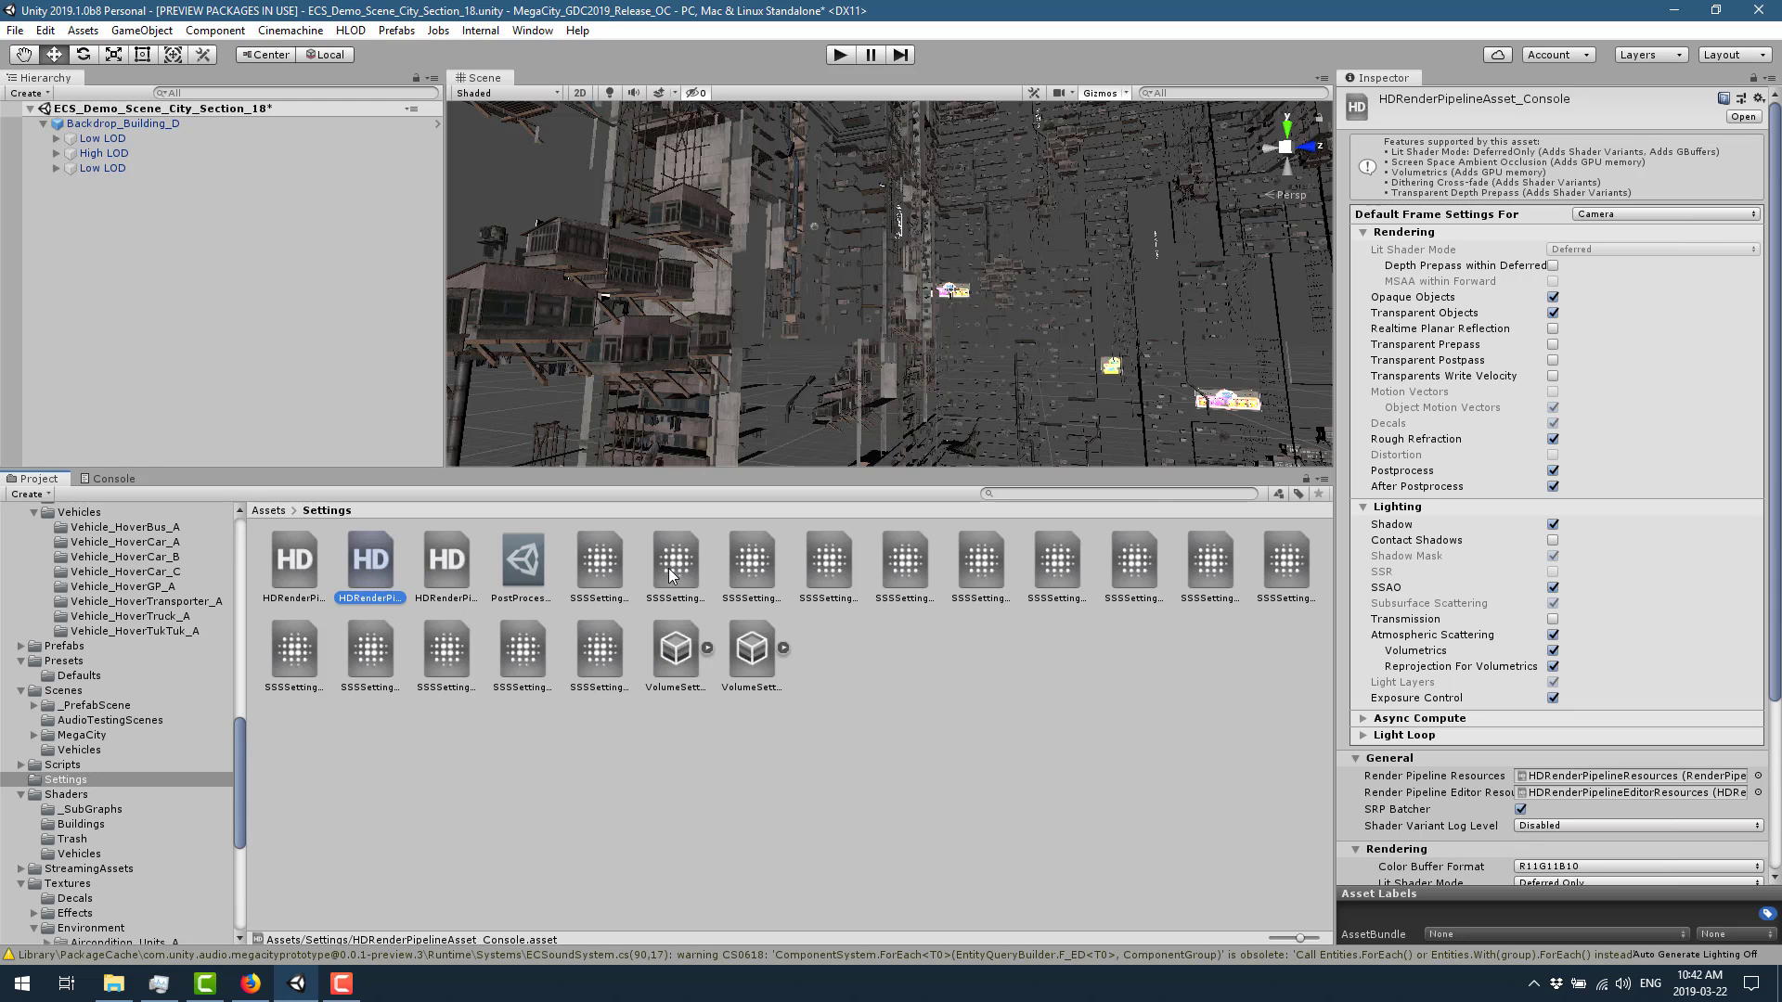
pyautogui.click(445, 558)
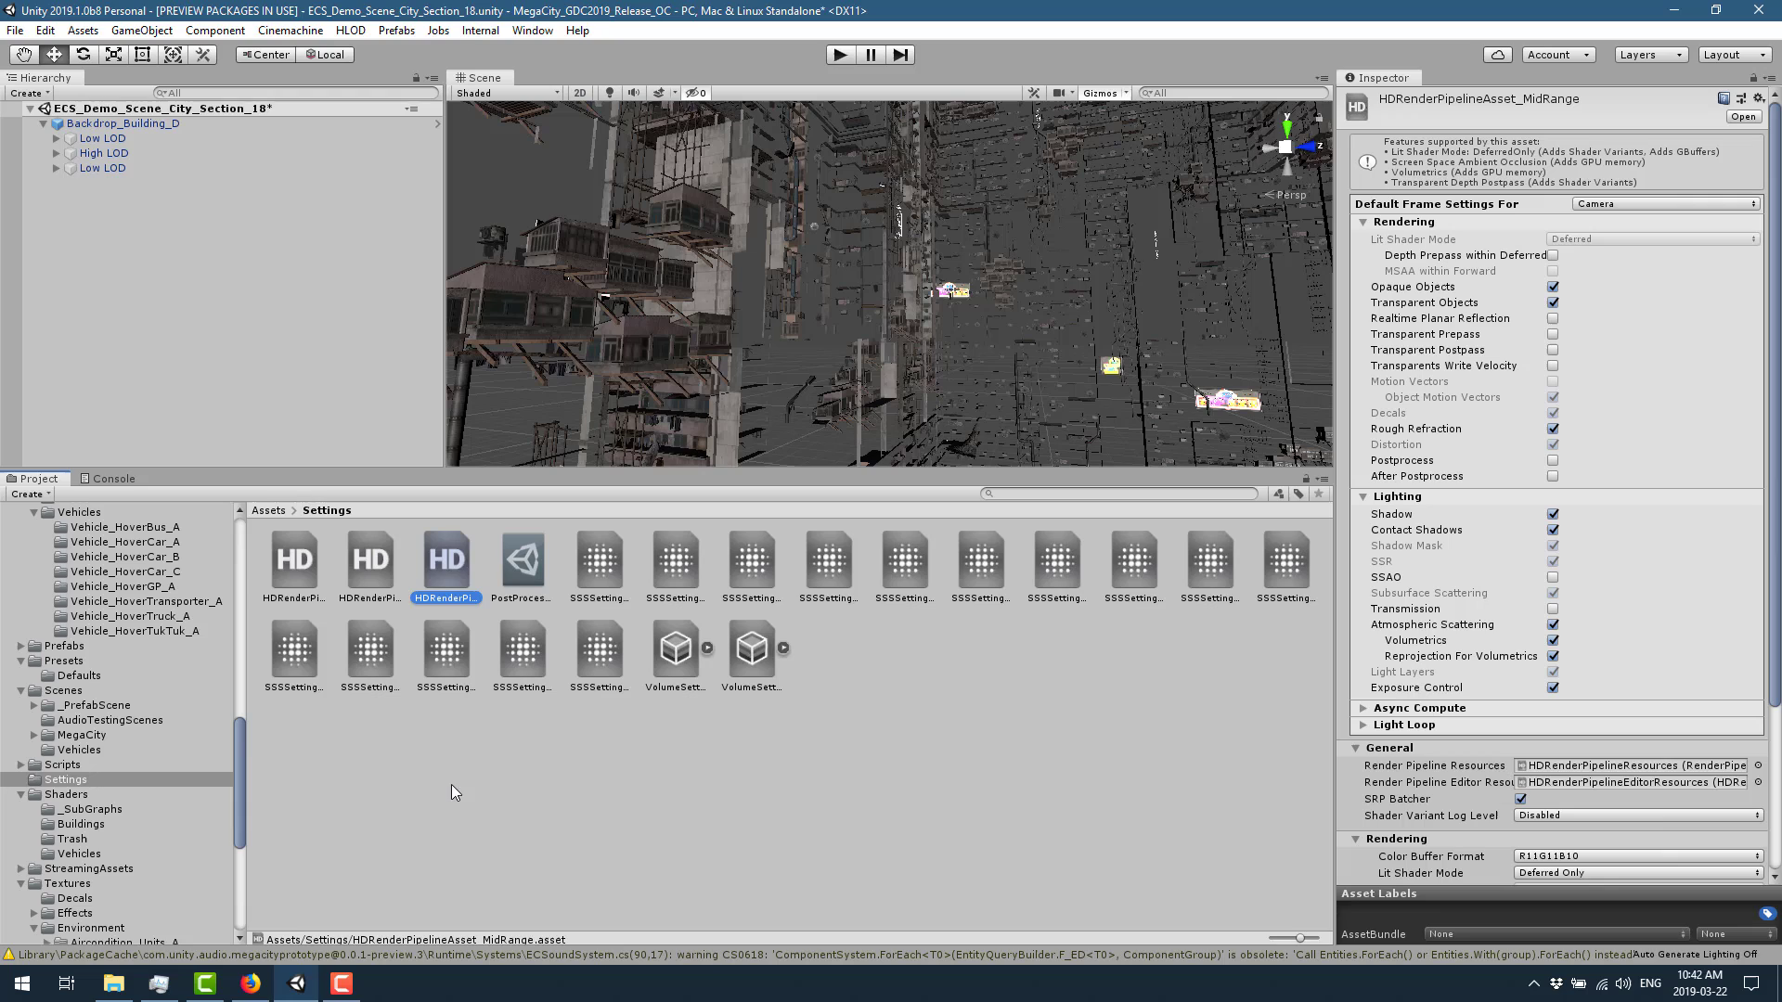
# Step: Open the DollyTrack - crazy prefab from the Timelines Flythrough folder and view its waypoint path in the scene
pyautogui.moveTo(237, 772); pyautogui.dragTo(242, 869)
pyautogui.click(45, 921)
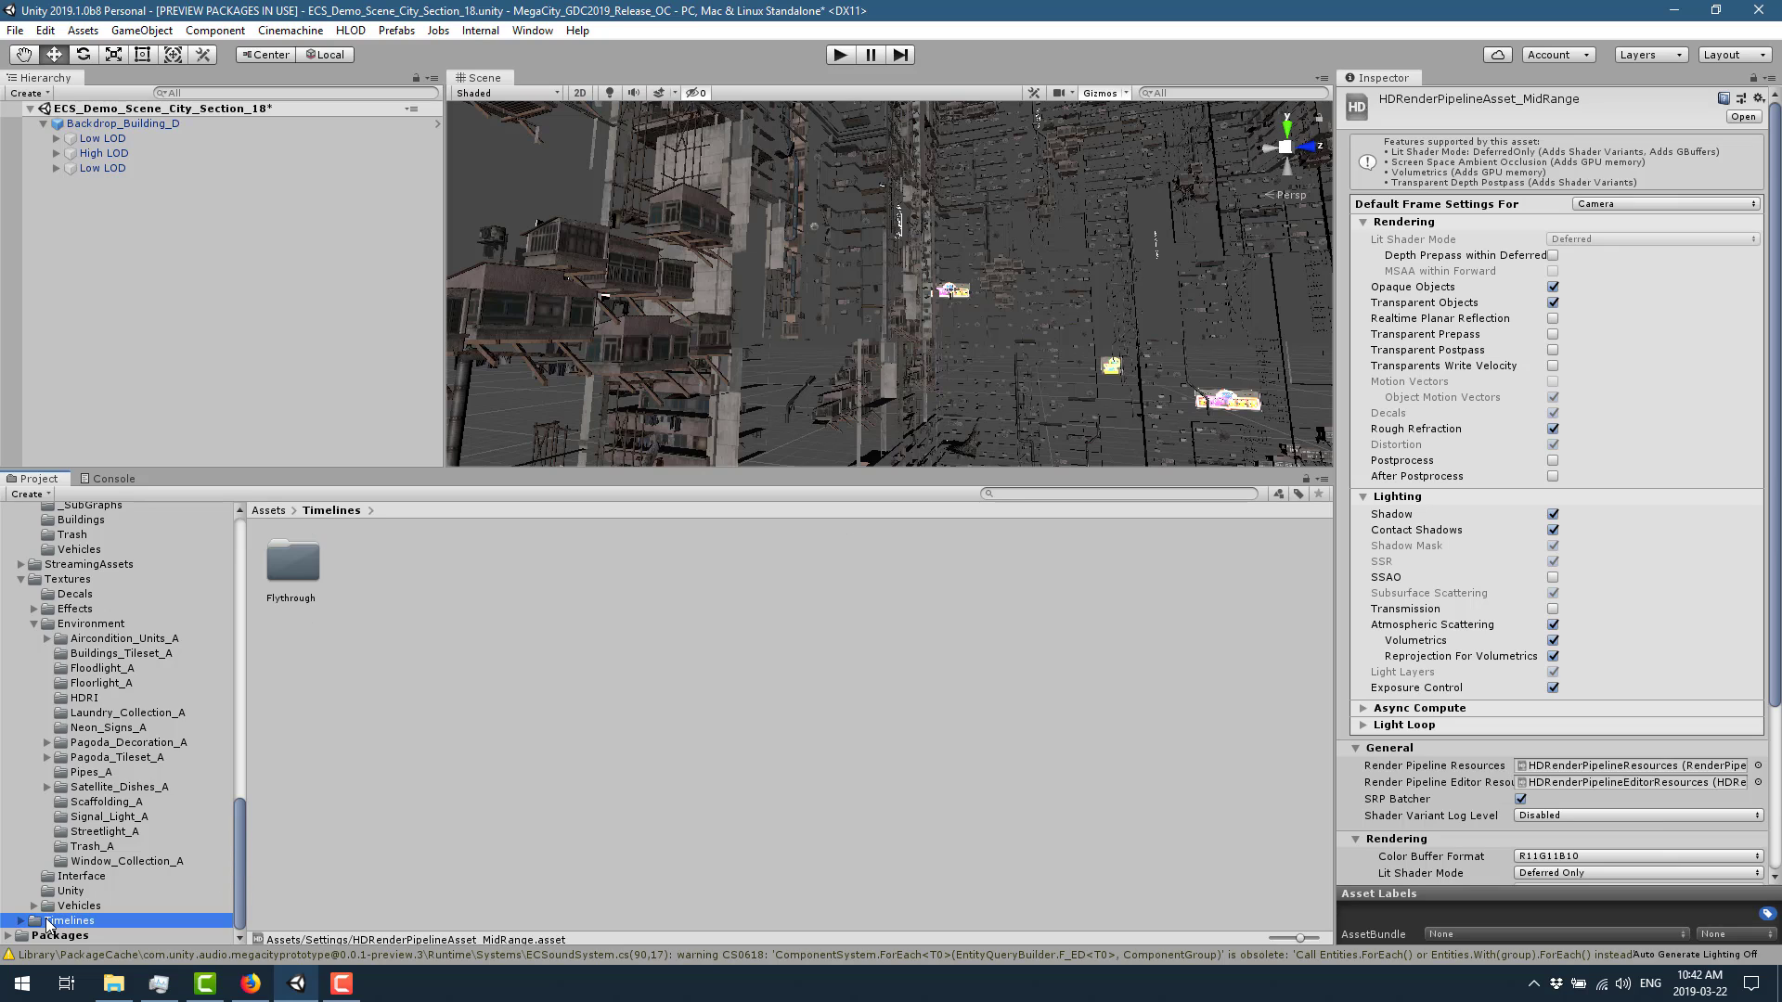
pyautogui.doubleClick(291, 552)
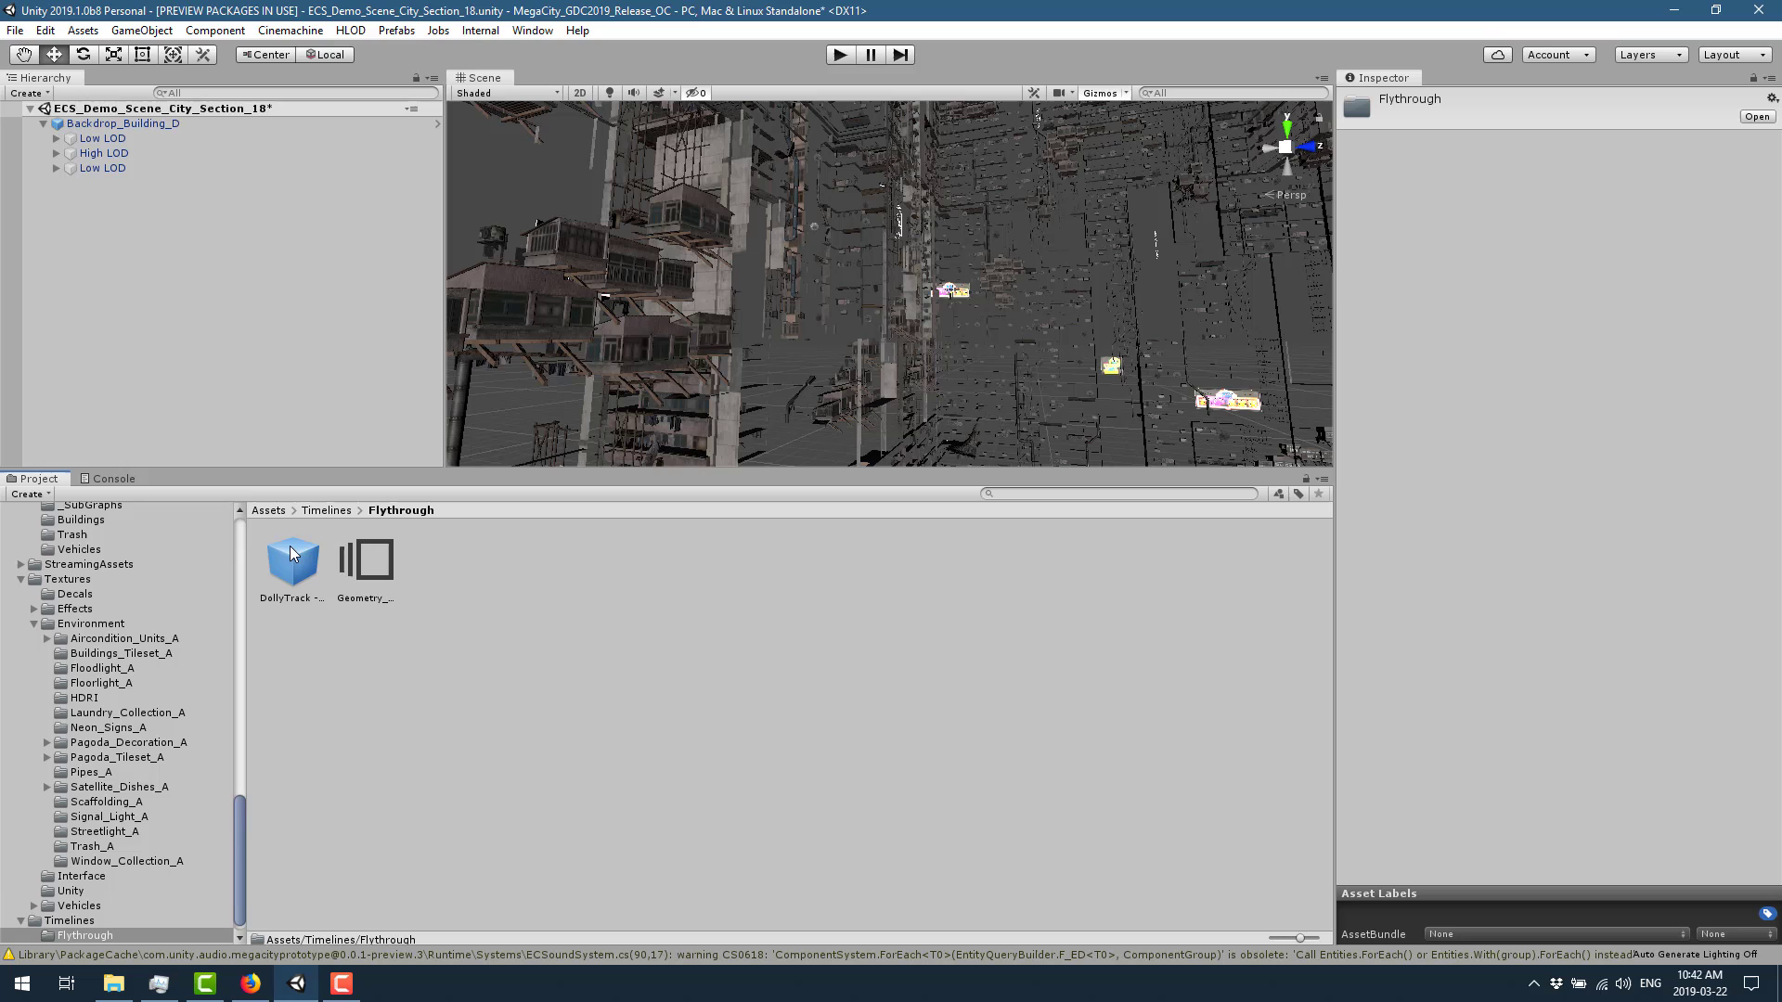
pyautogui.doubleClick(291, 557)
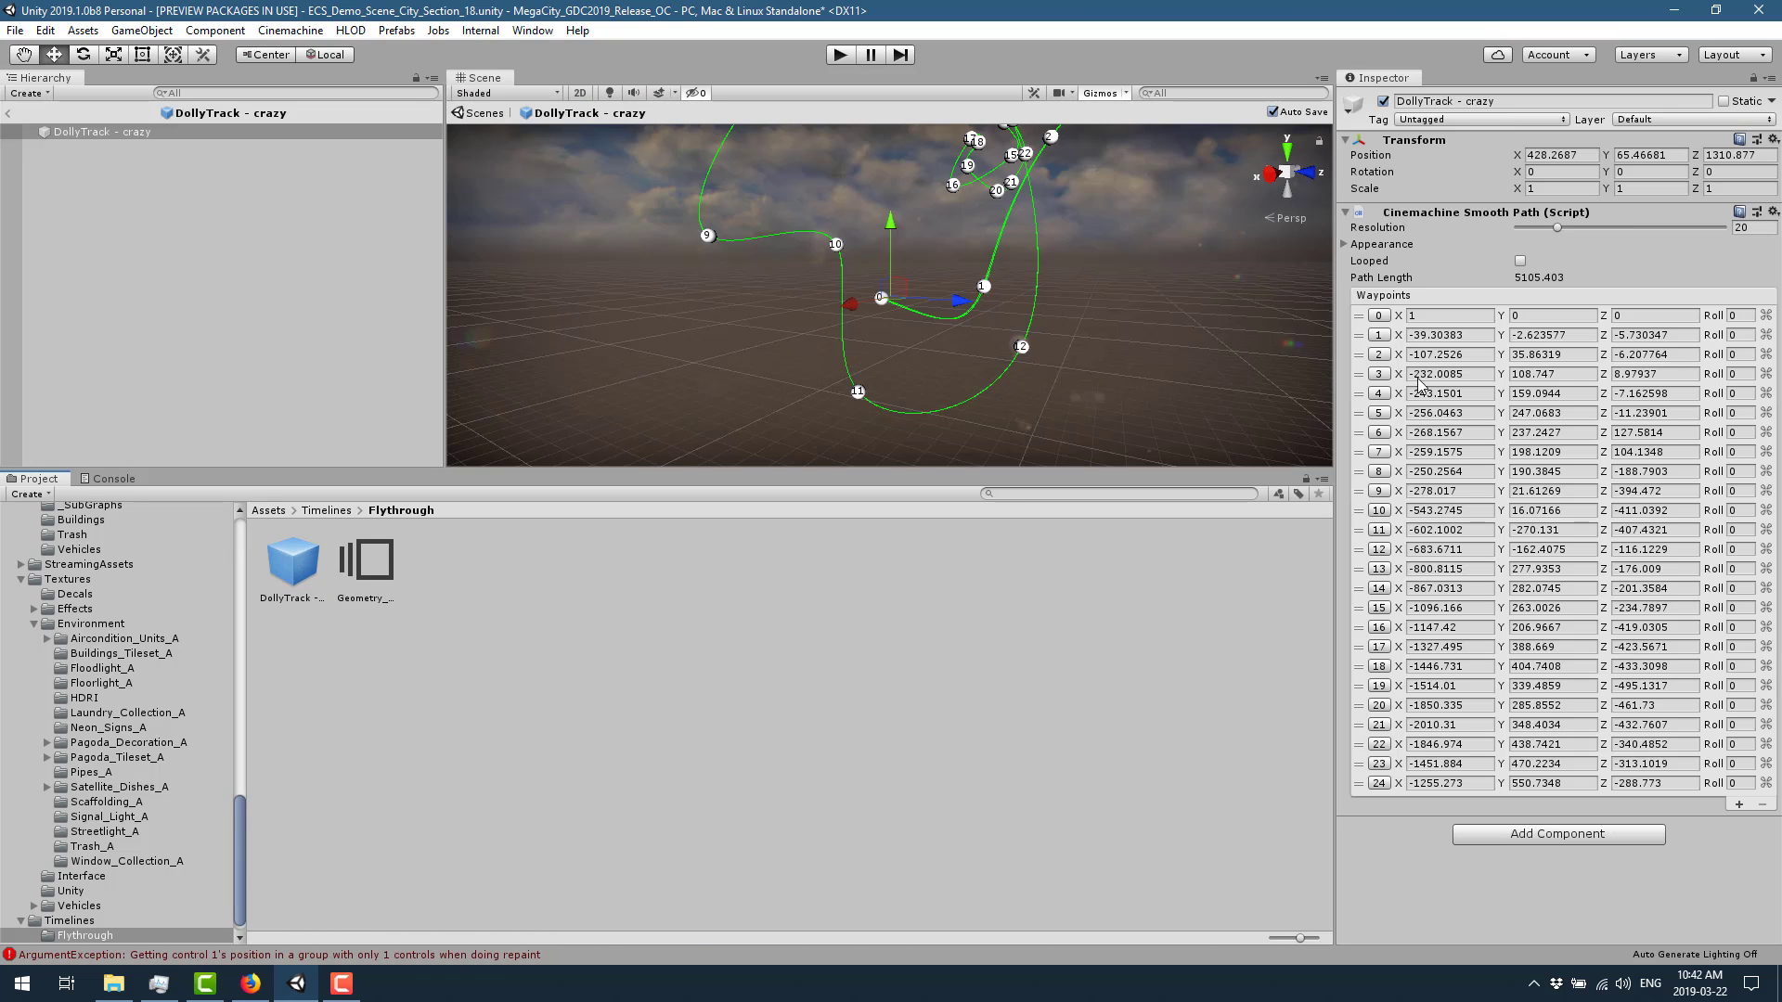
pyautogui.keyDown('alt'); pyautogui.moveTo(1019, 310); pyautogui.dragTo(1055, 263); pyautogui.keyUp('alt')
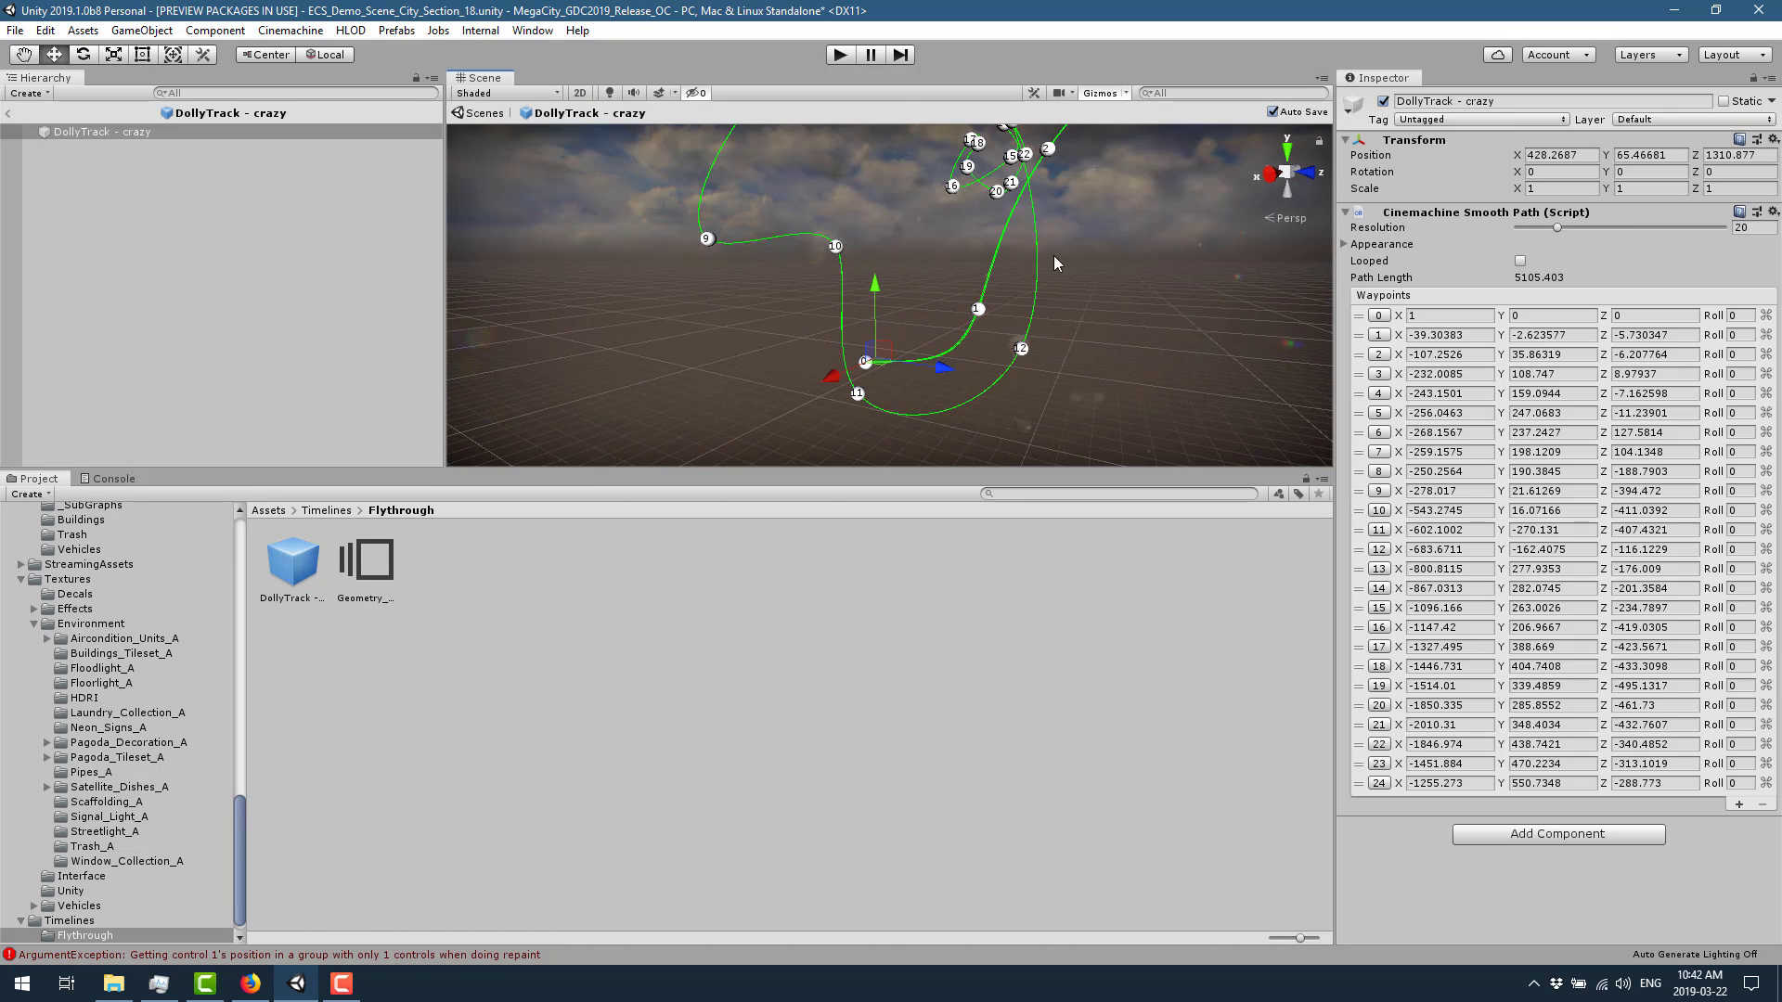
# Step: Open the Geometry_Neon_Sign_Vertical_C_LOD01Timeline, and view ECS_Demo_A_Timeline_00 from the Animations Timeline folder
pyautogui.doubleClick(383, 561)
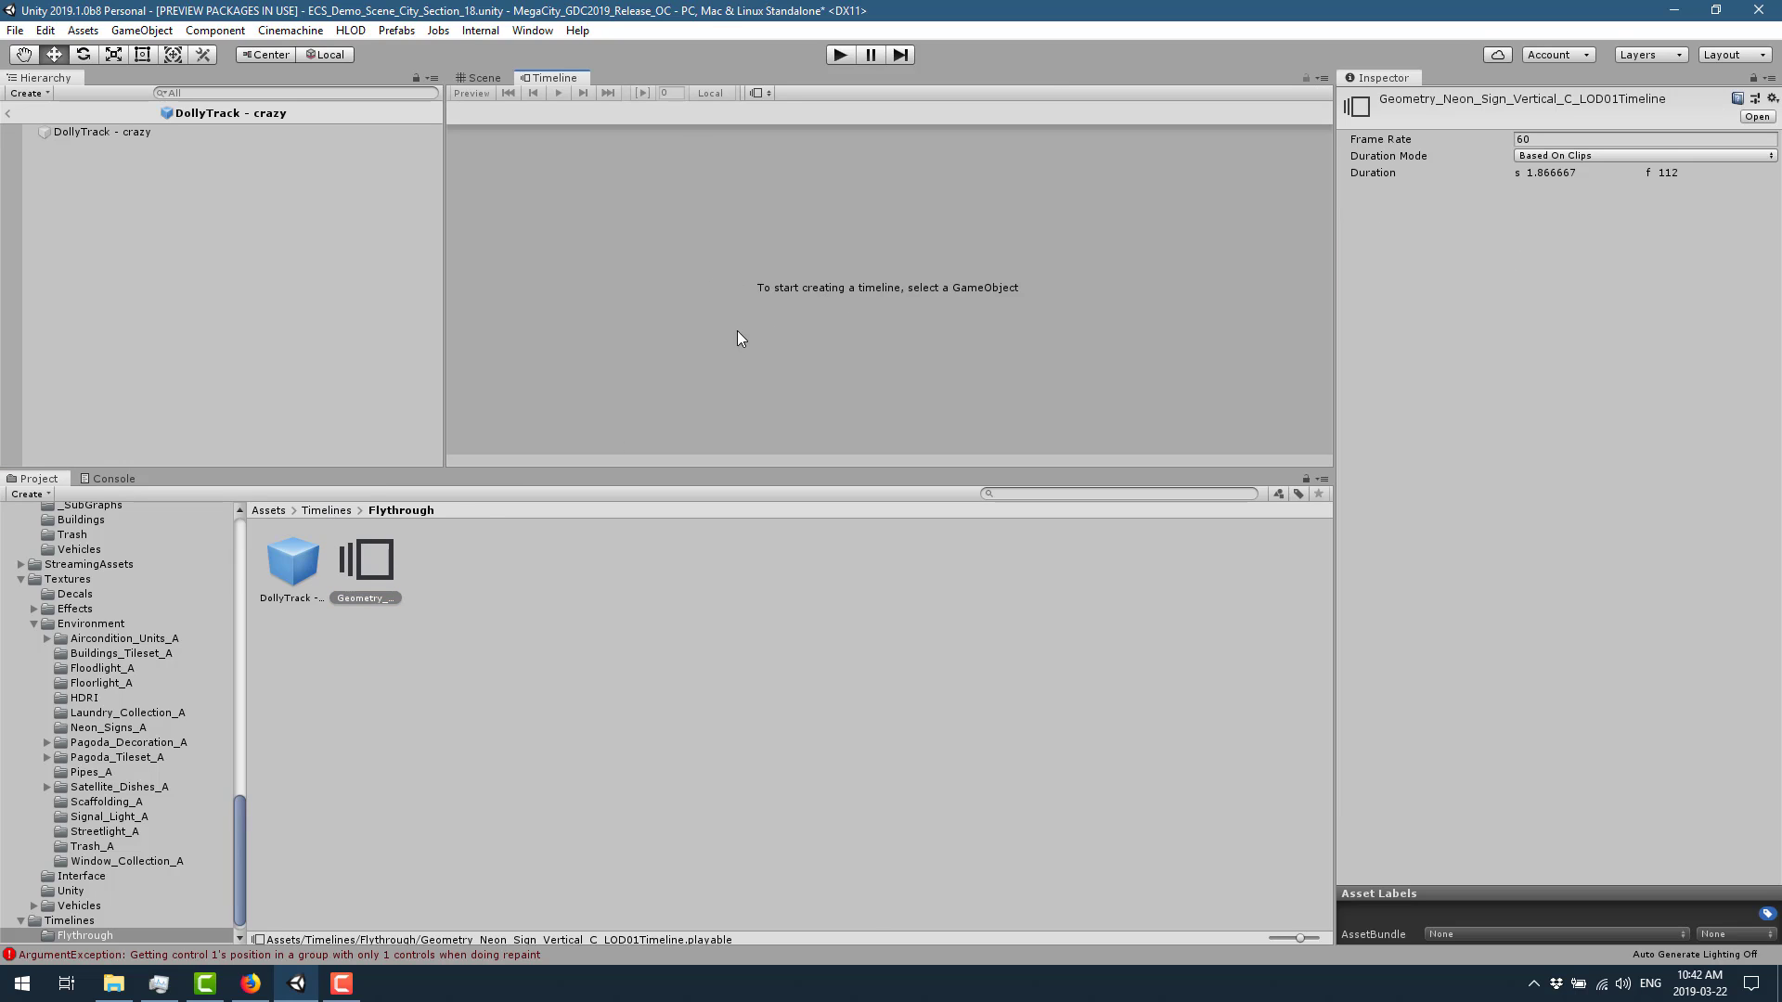
pyautogui.scroll(15, 131, 709)
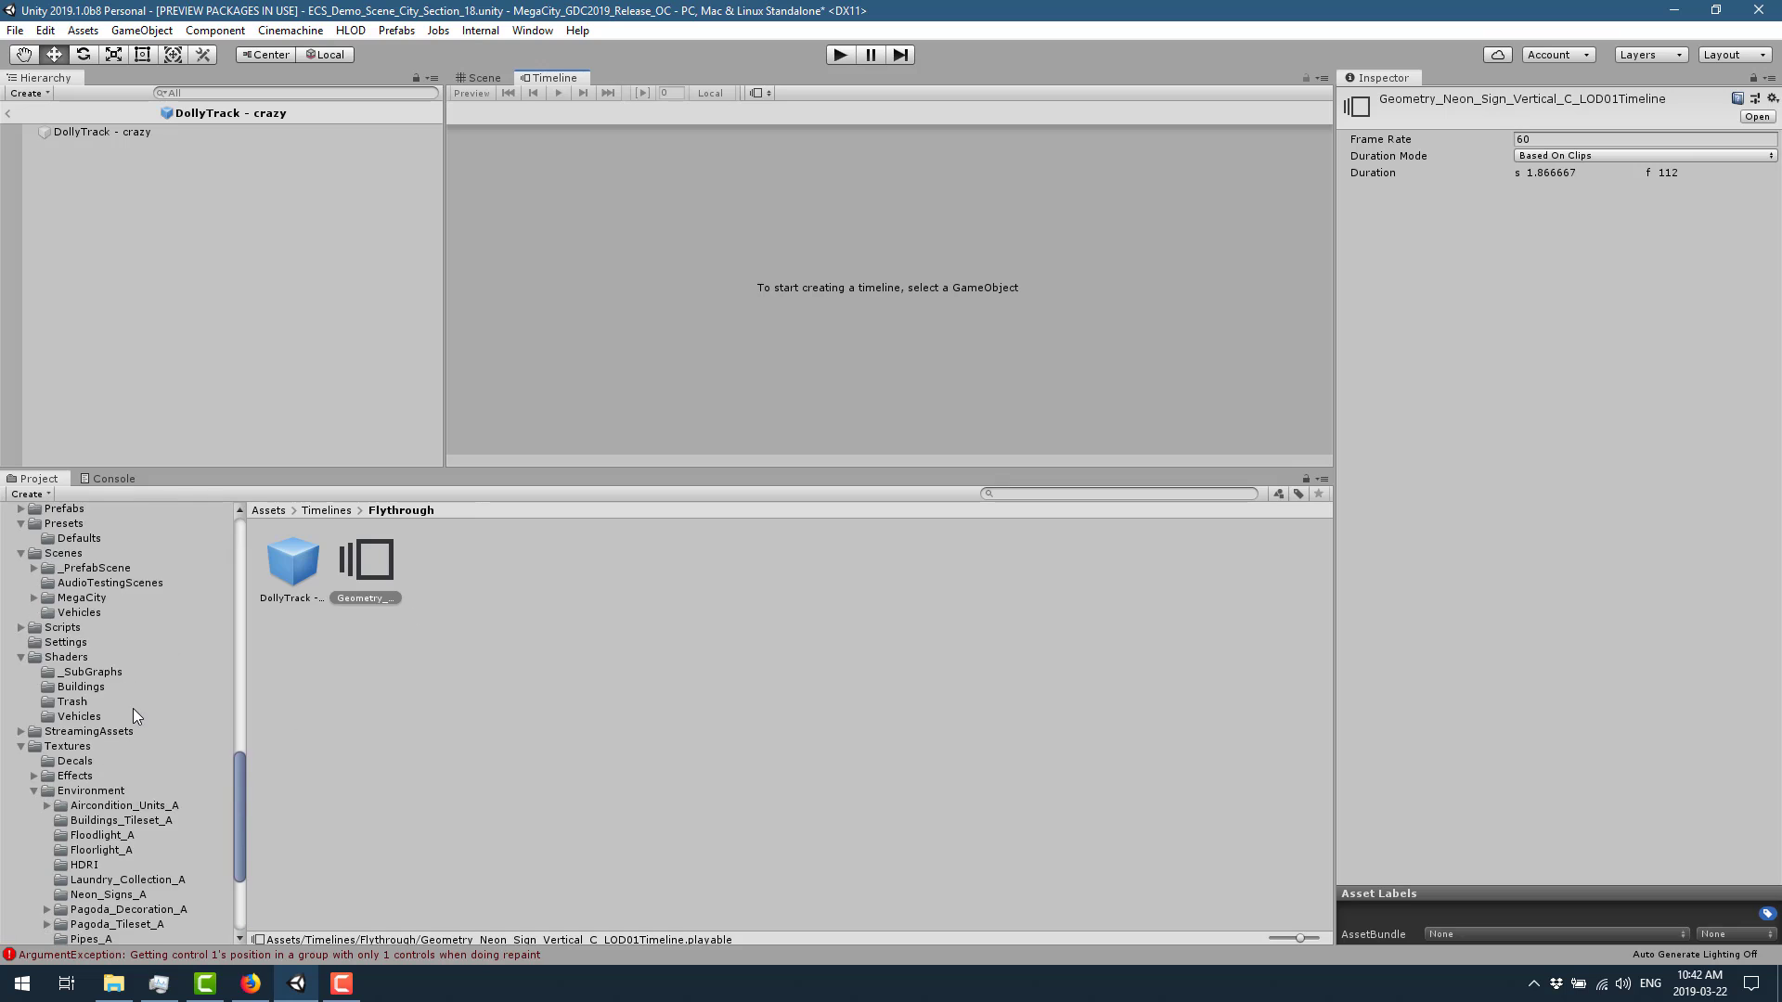
pyautogui.scroll(3, 131, 709)
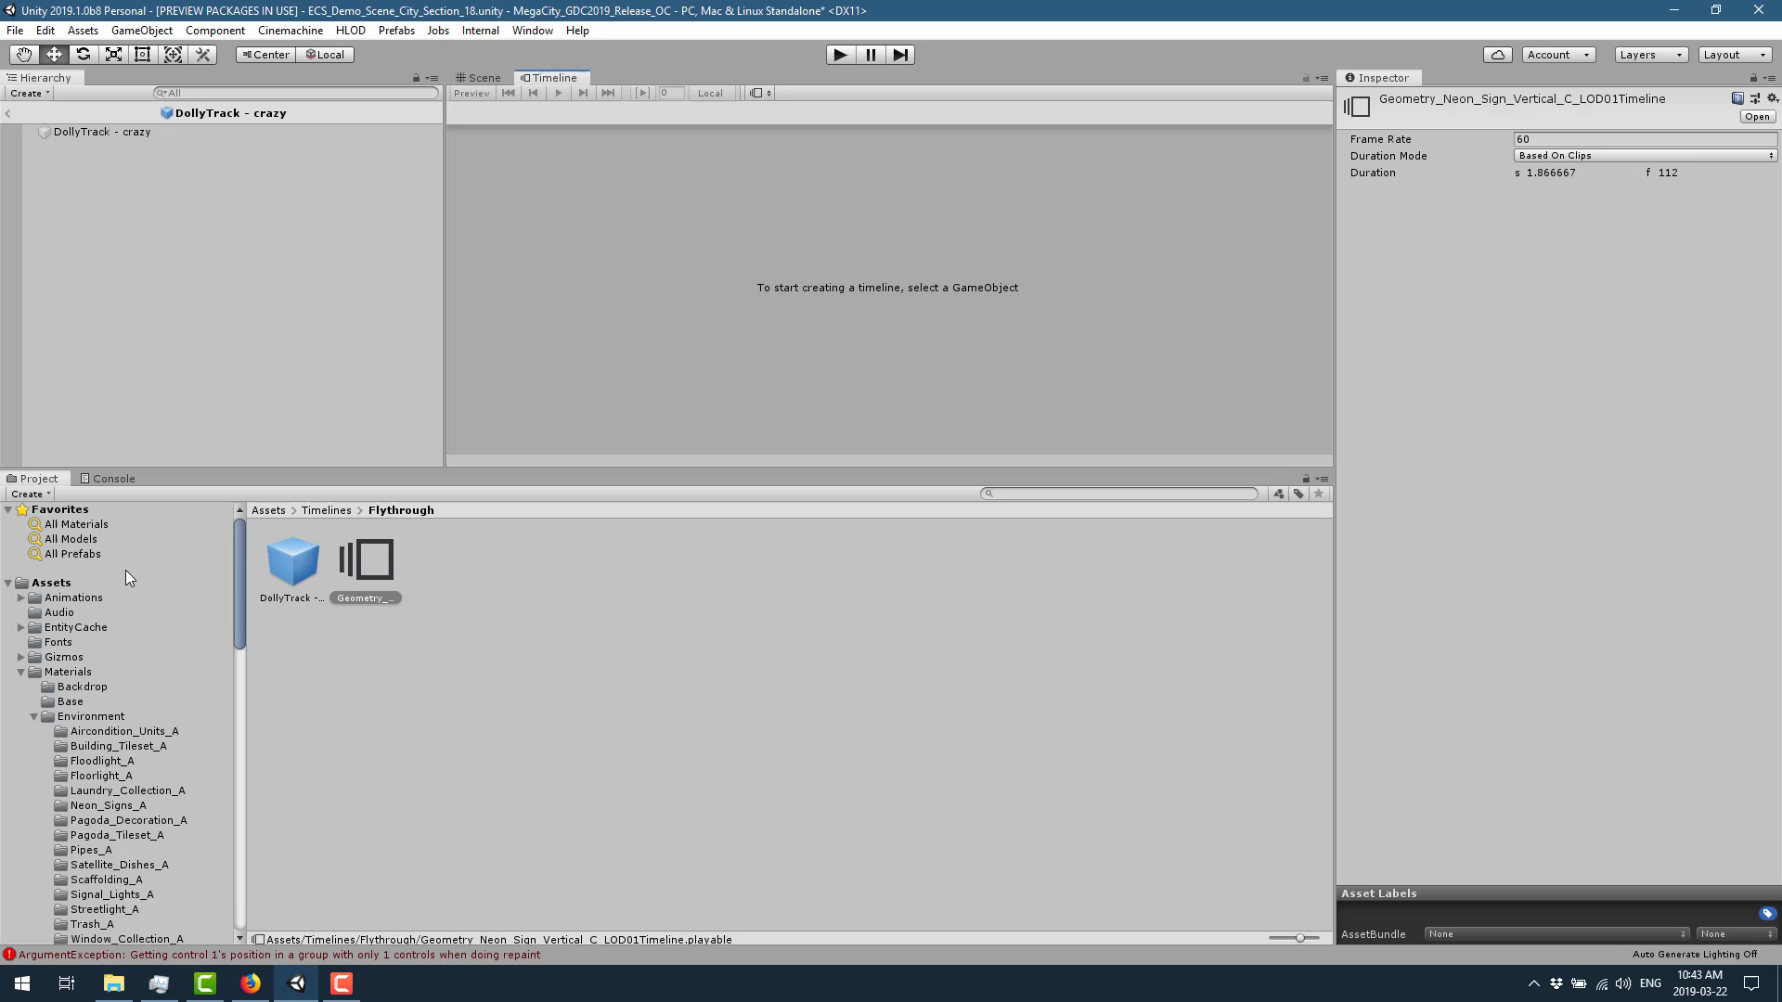
pyautogui.click(20, 598)
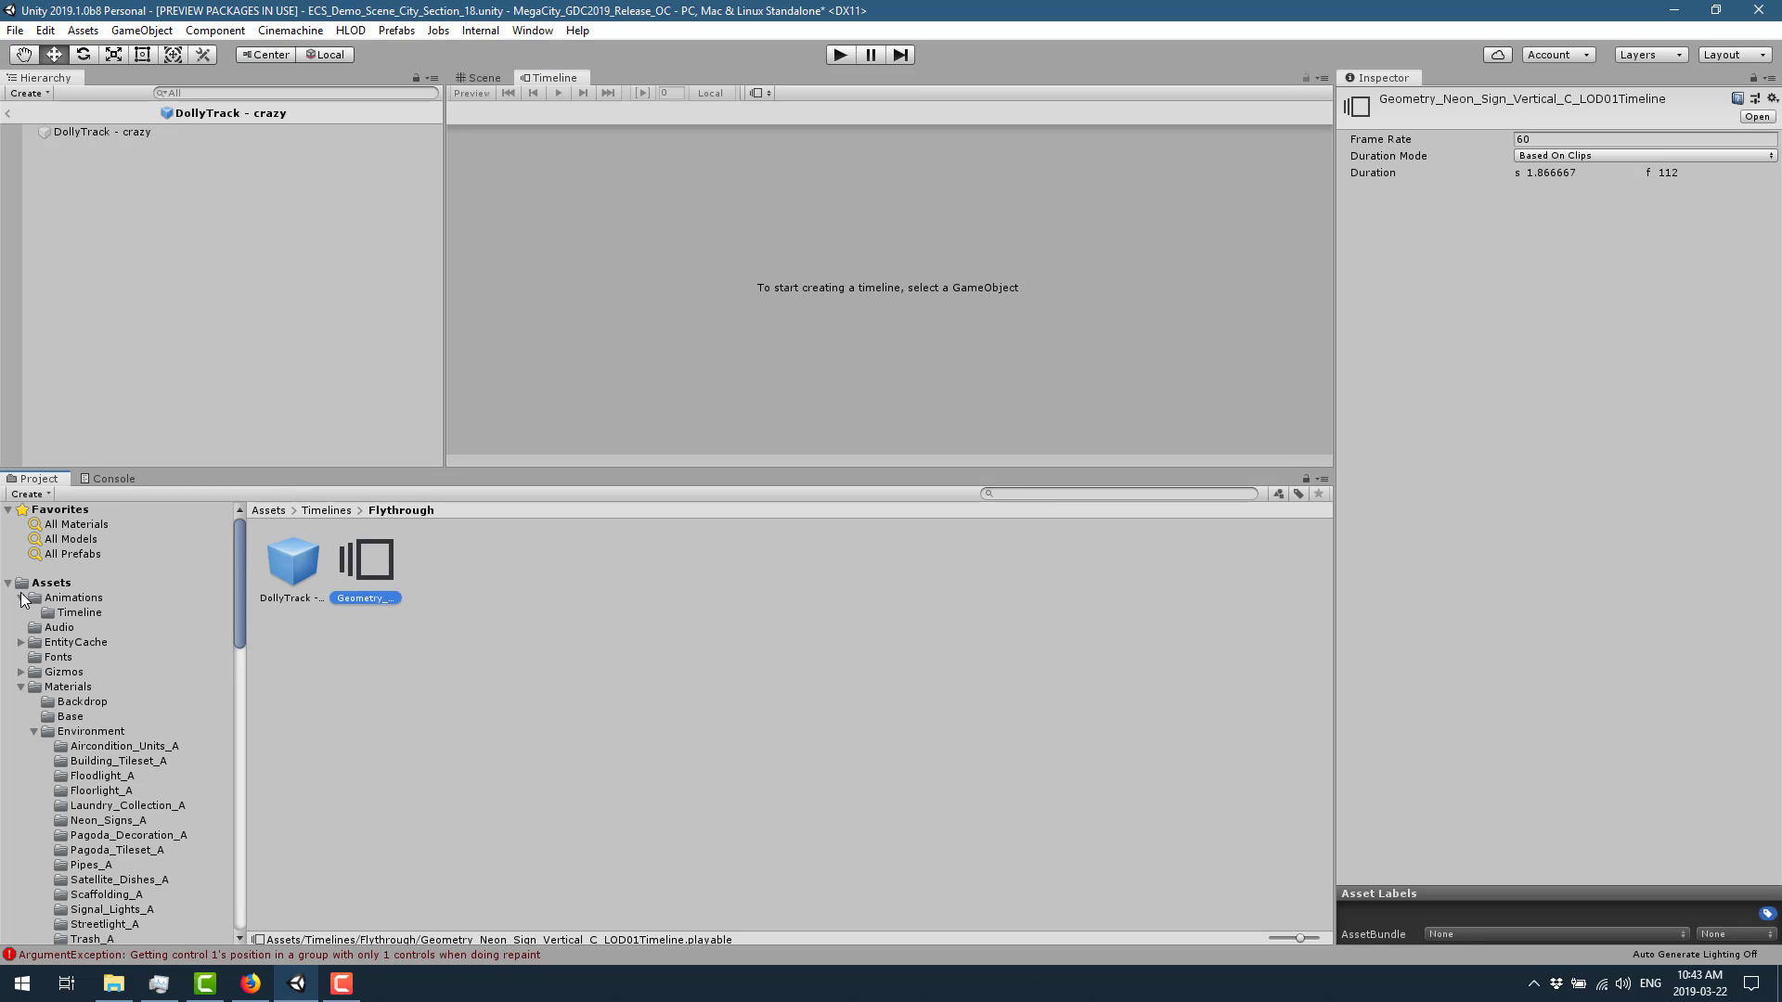
pyautogui.click(79, 613)
pyautogui.click(286, 561)
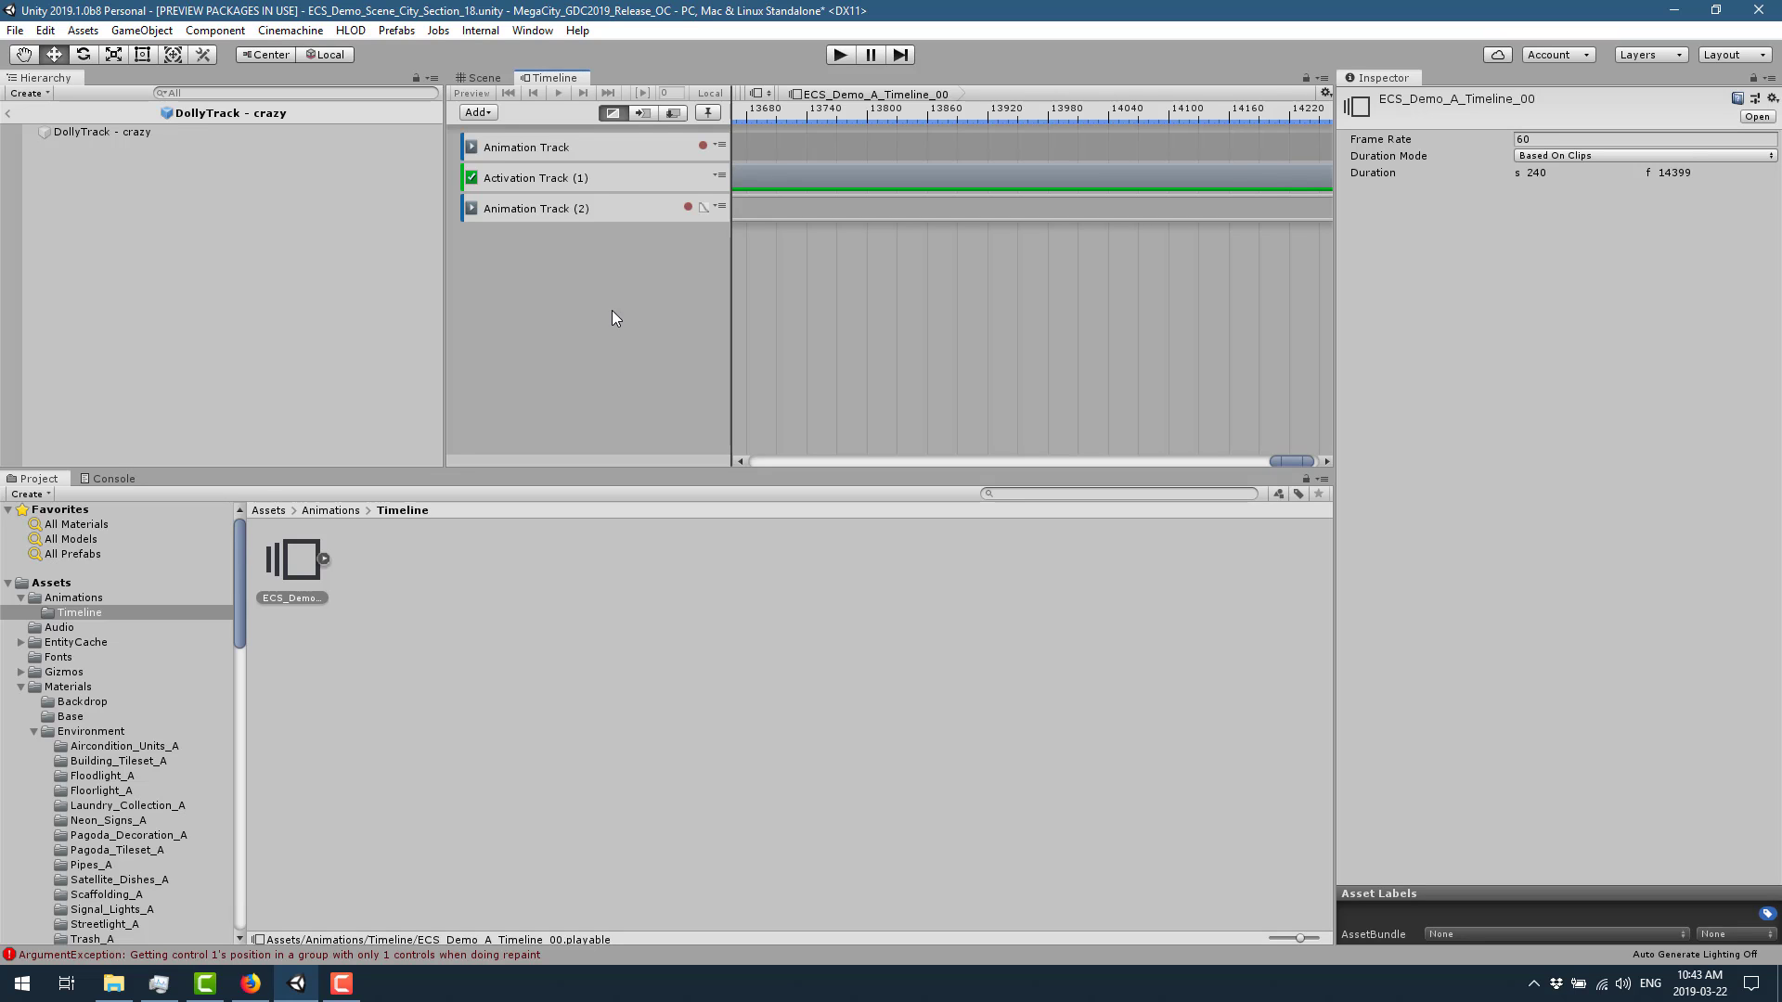
# Step: Open the Scripts Gameplay Controller folder and read through the PlayerVehicleController script's code
pyautogui.scroll(-10, 165, 660)
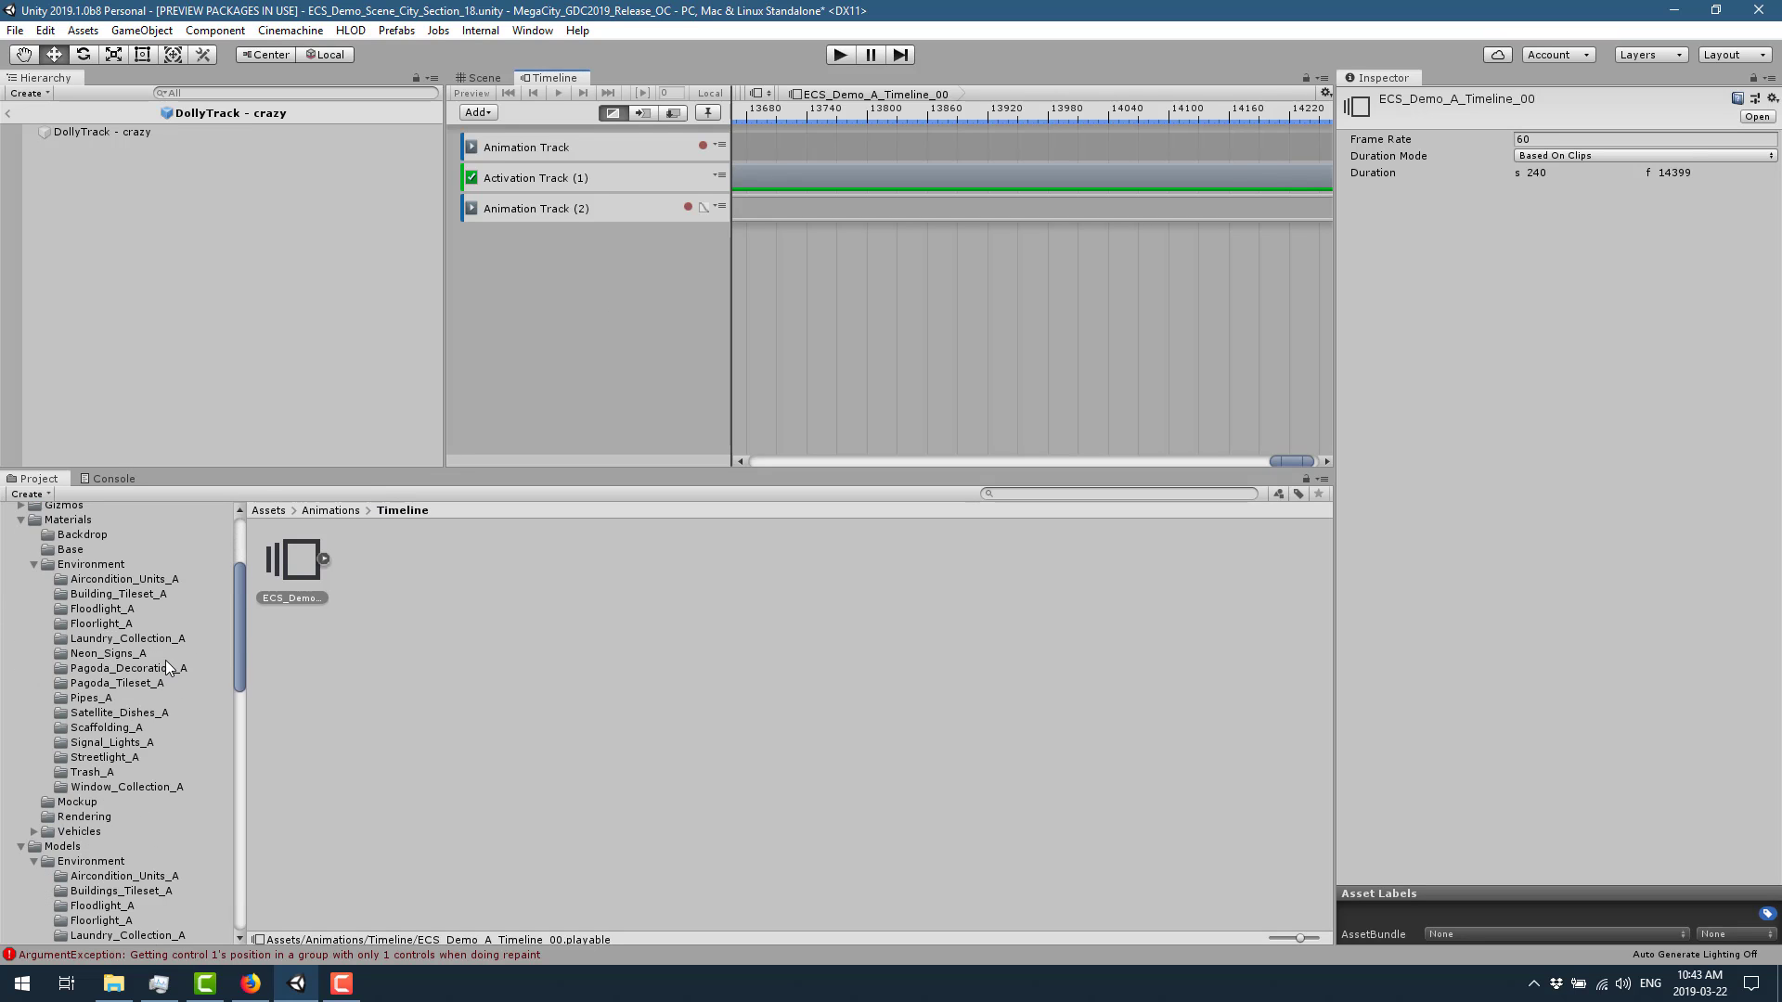
pyautogui.scroll(-9, 165, 660)
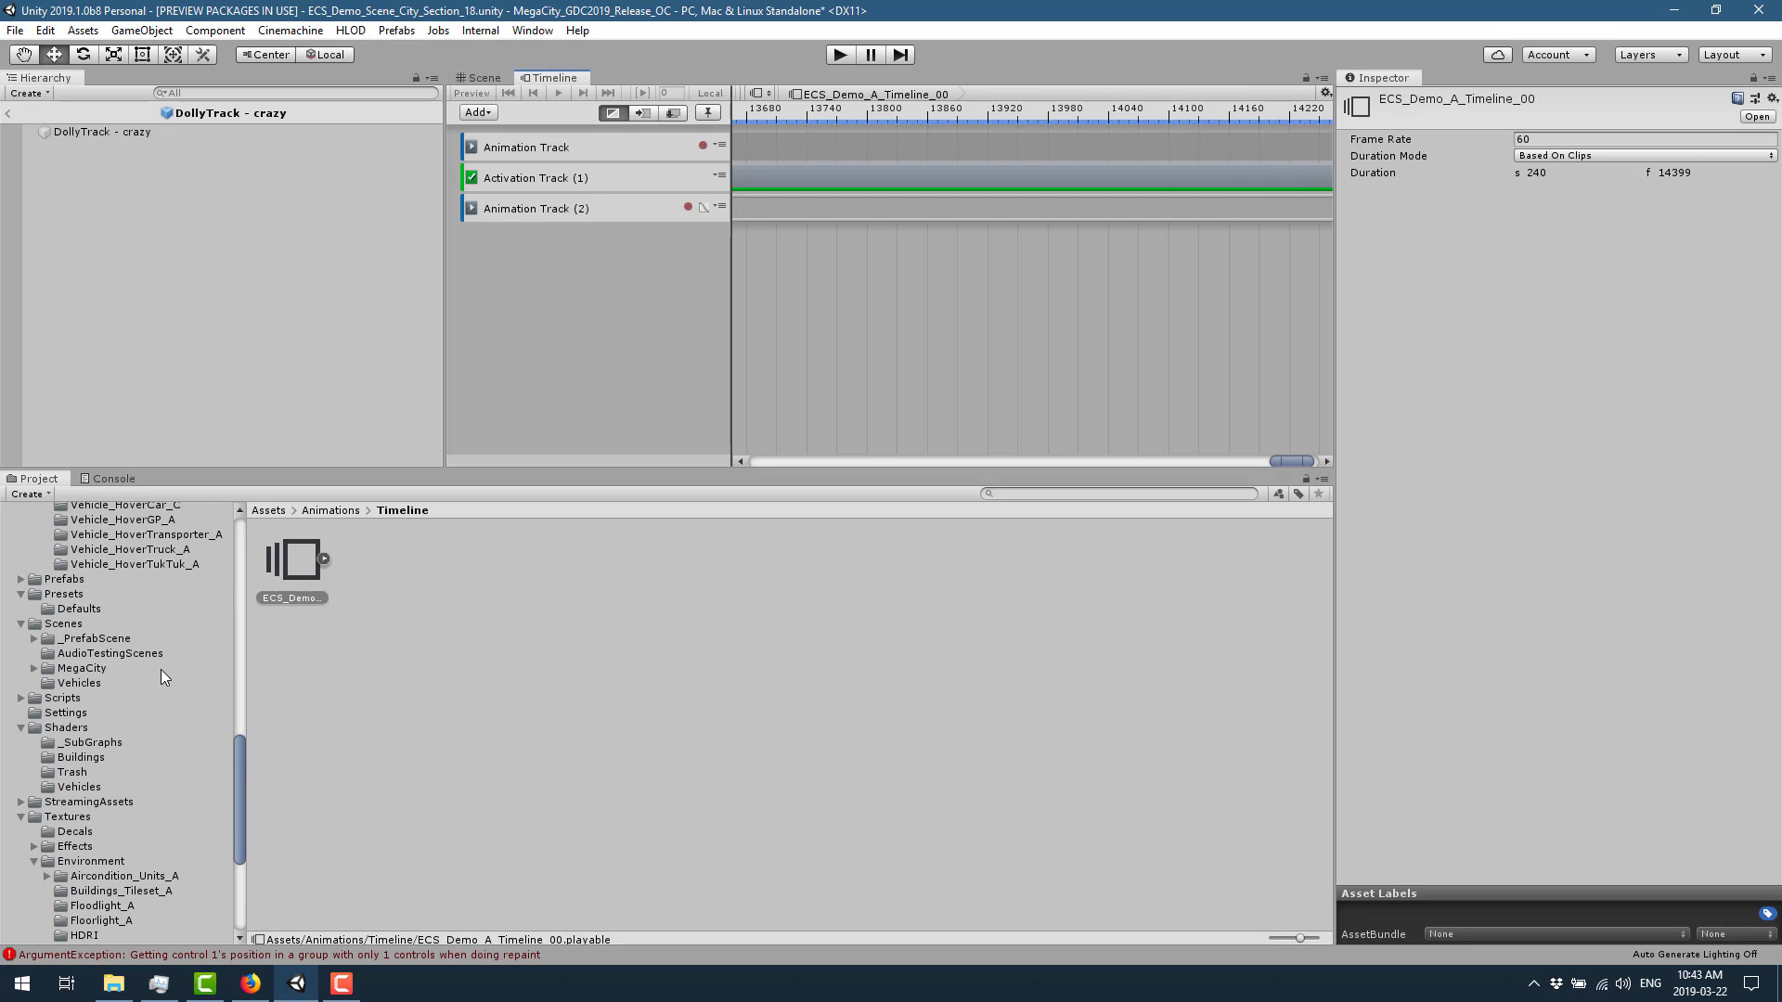
pyautogui.click(59, 699)
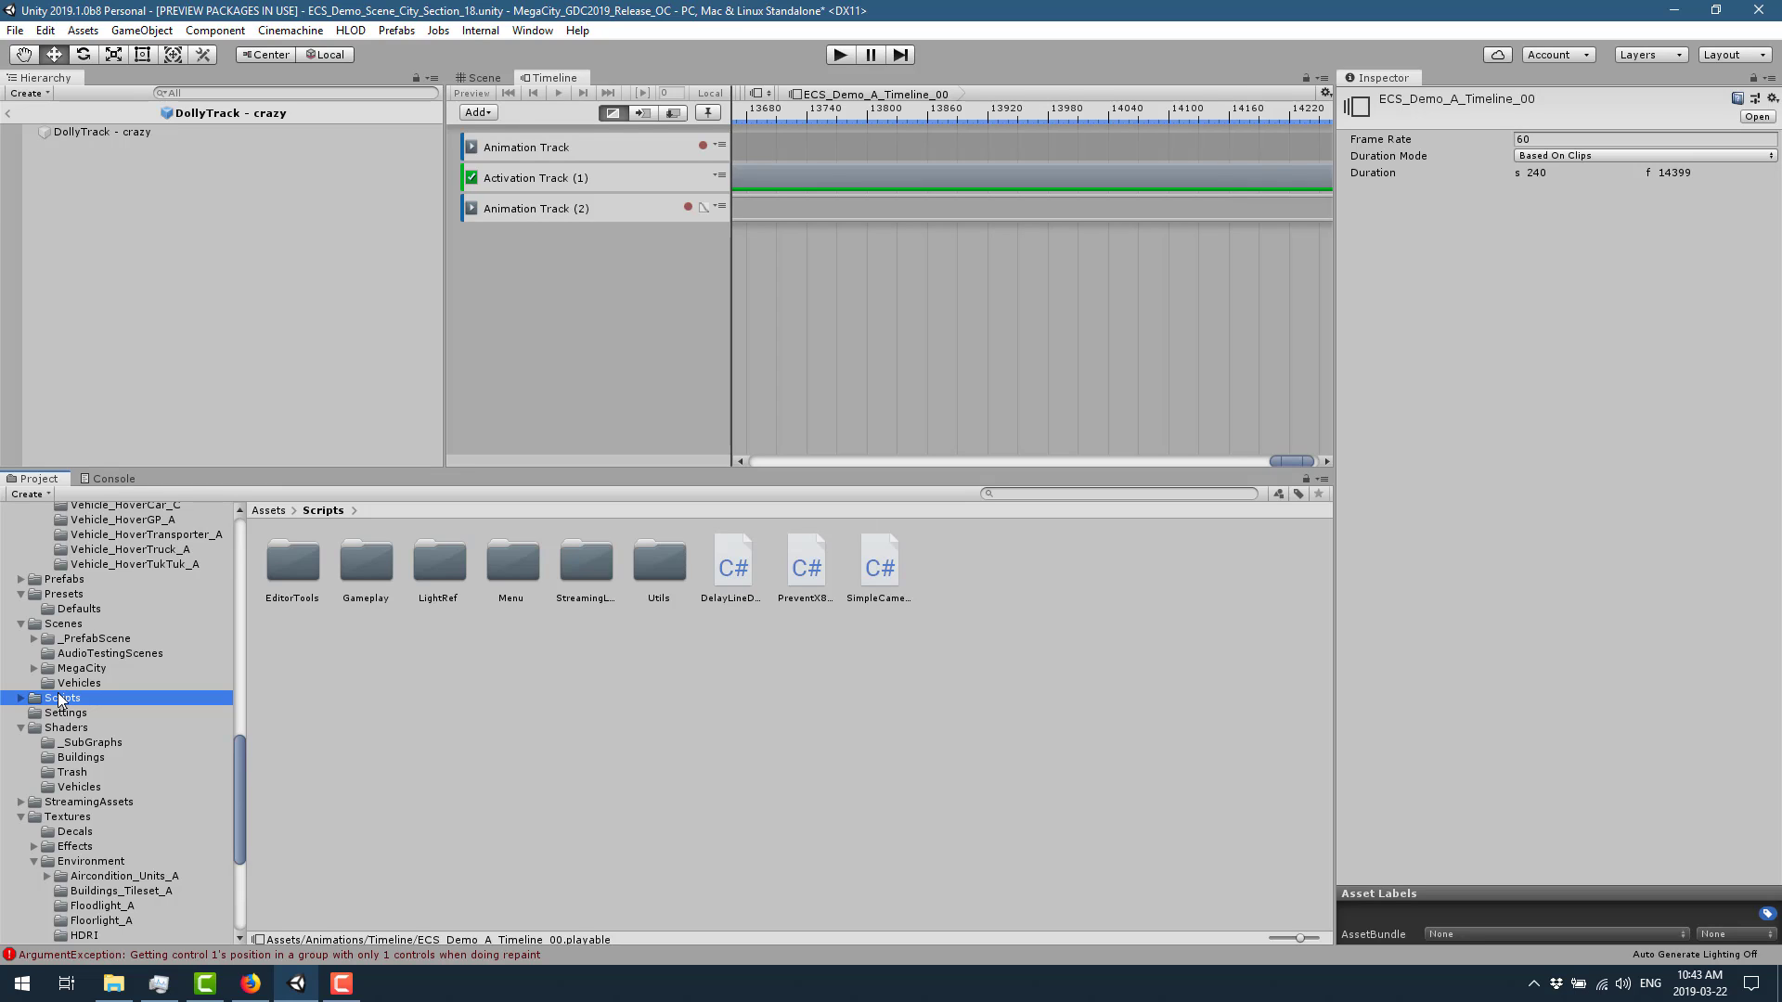
pyautogui.doubleClick(375, 566)
pyautogui.doubleClick(375, 566)
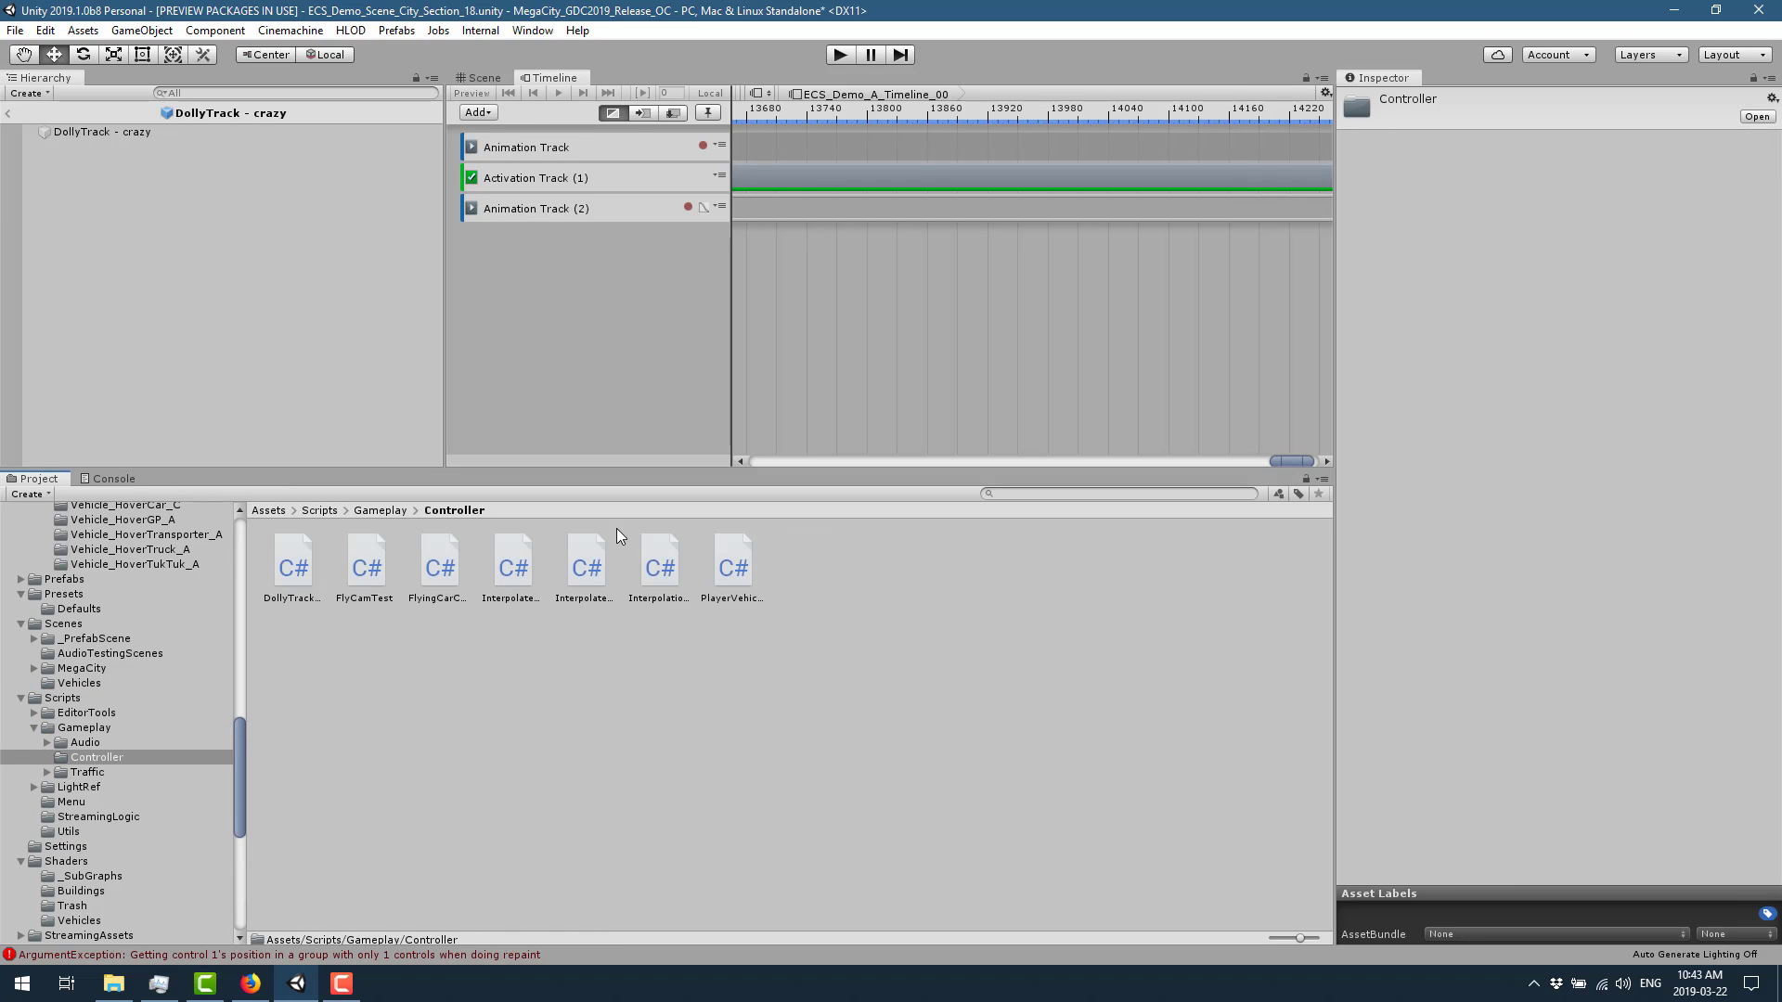
pyautogui.click(730, 566)
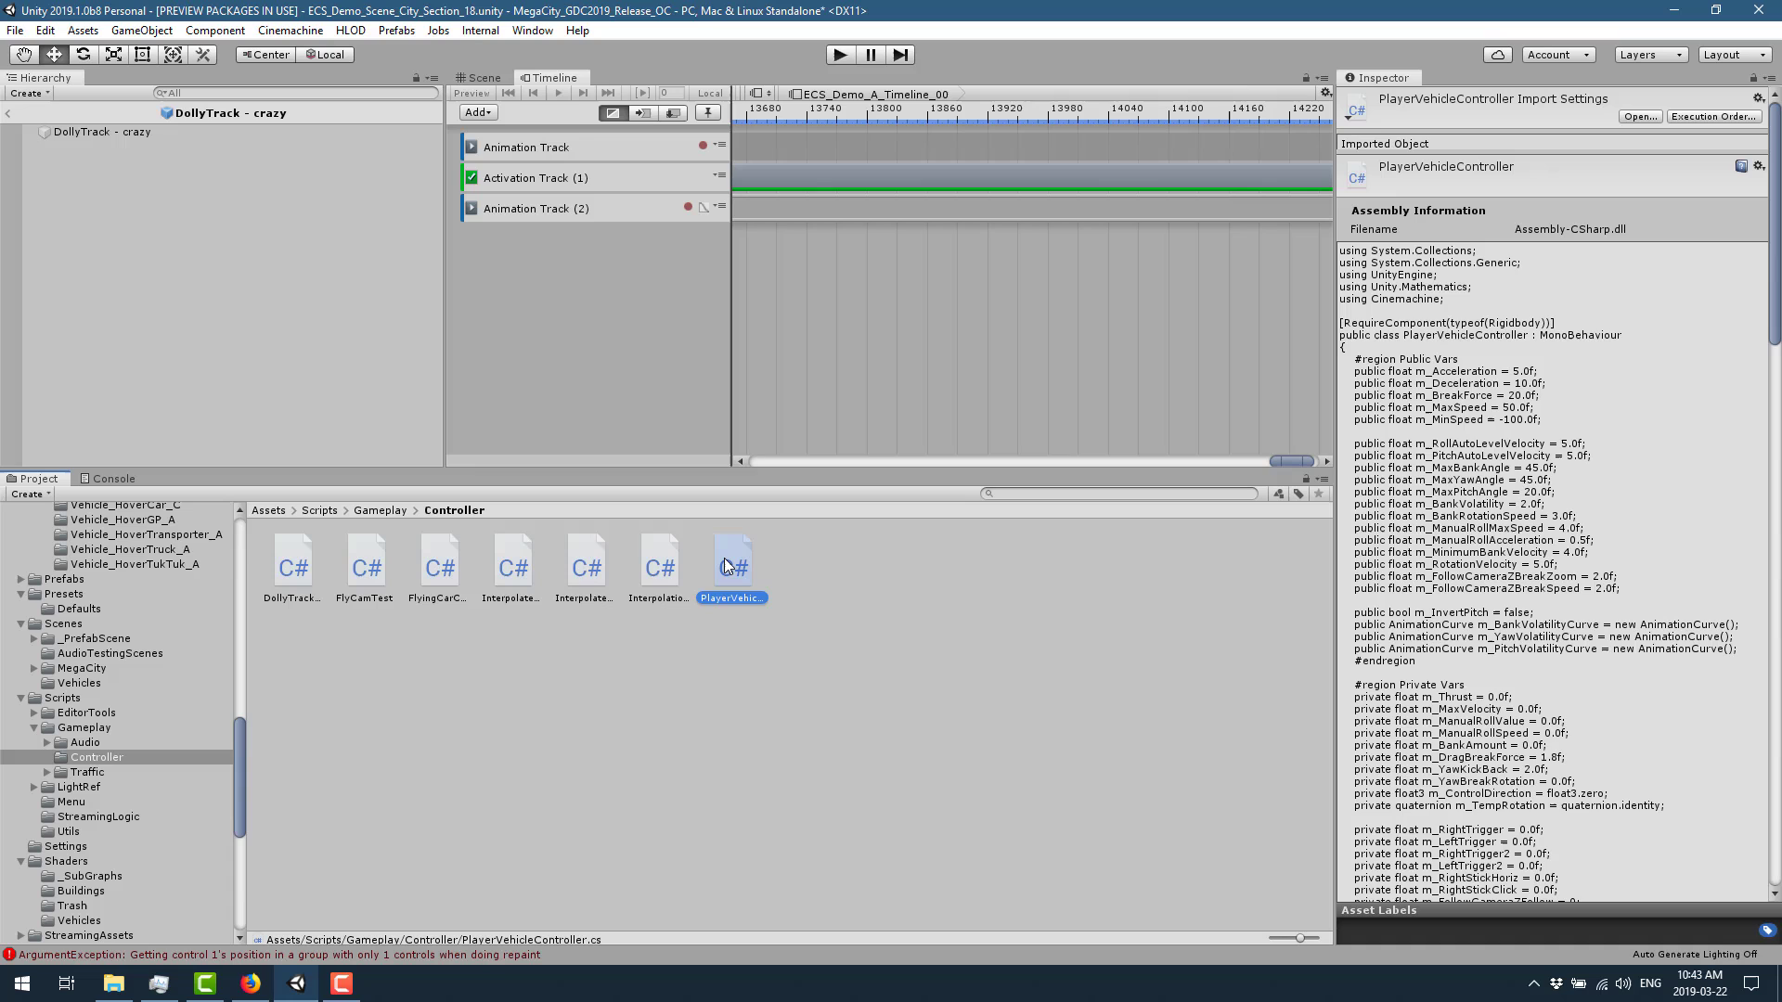
pyautogui.scroll(-15, 1427, 585)
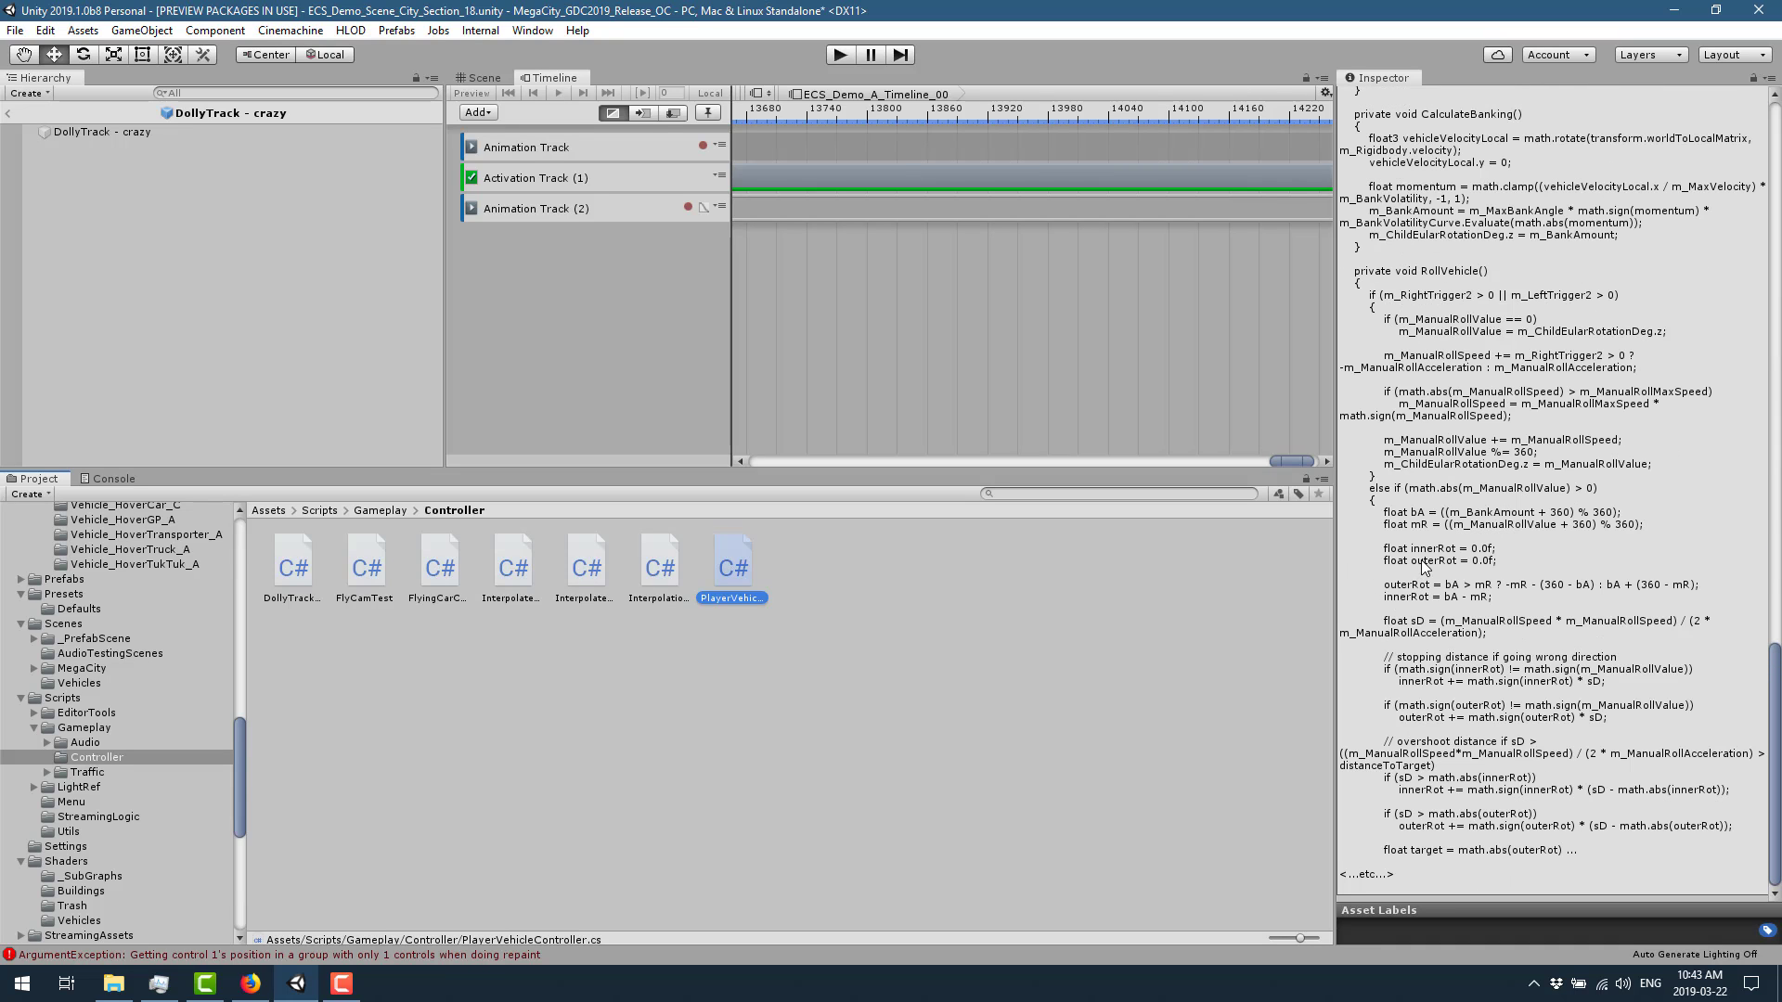
# Step: Browse the Gameplay Traffic and Menu script folders, and open the MainMenu animator controller to view its states
pyautogui.click(80, 773)
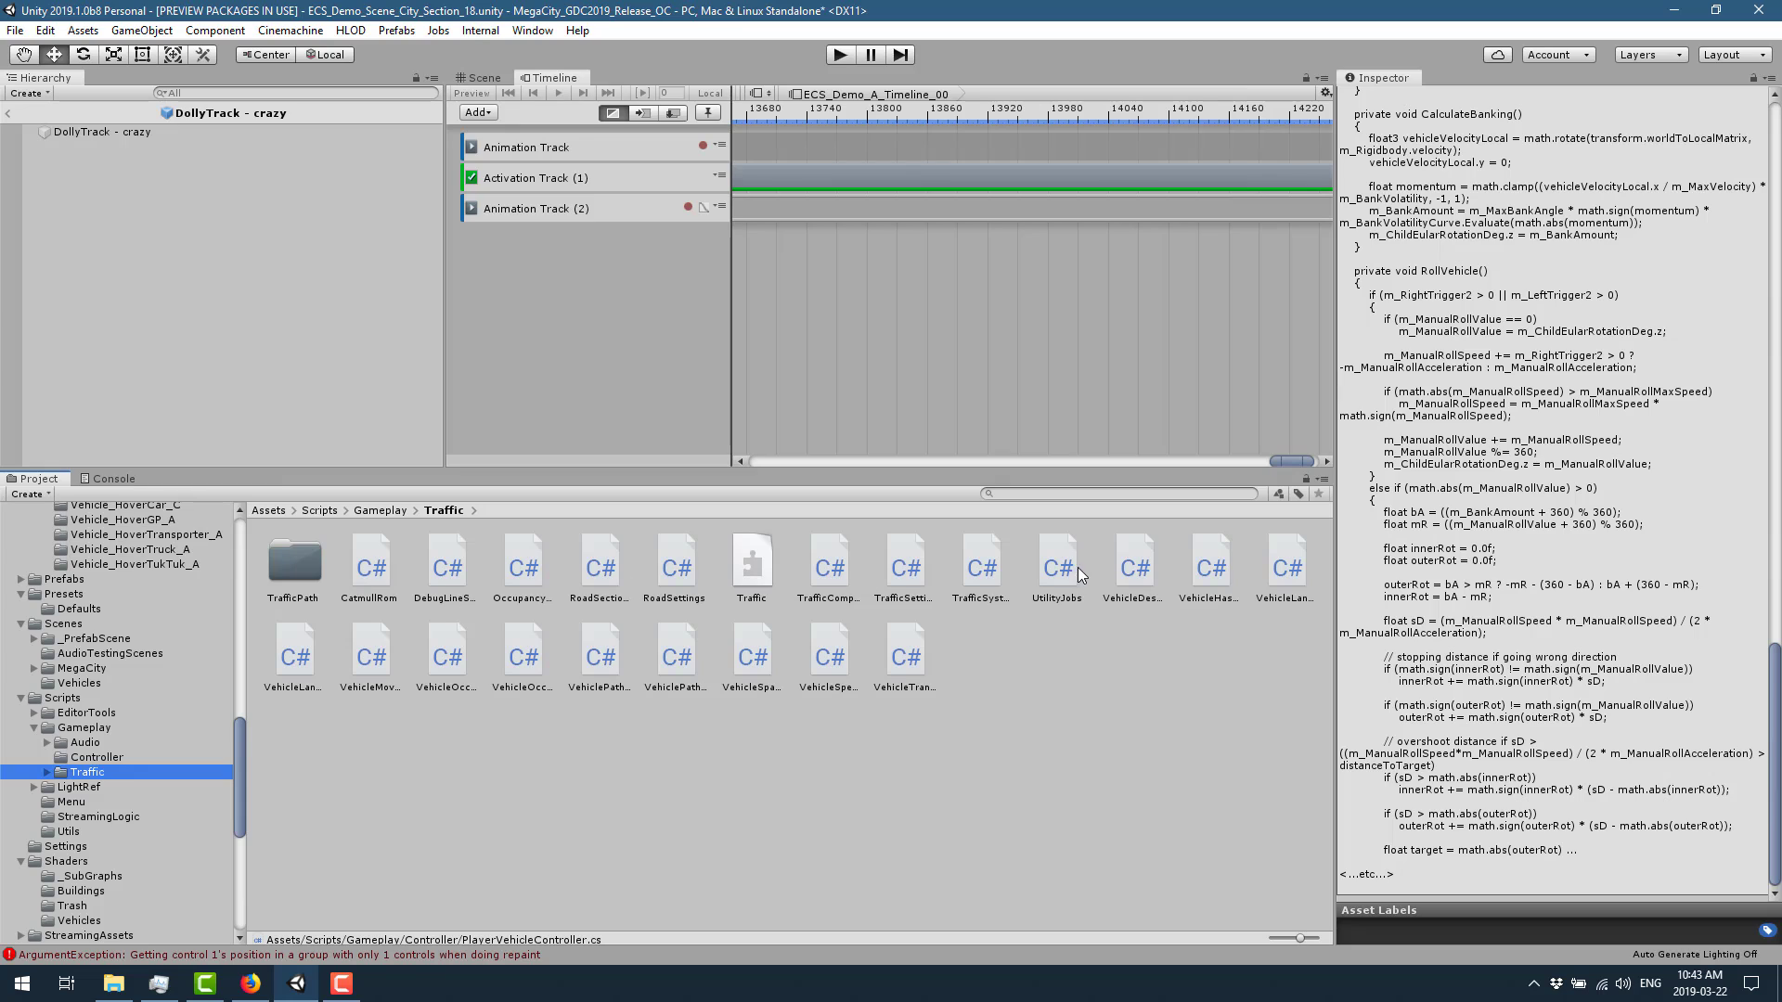
pyautogui.click(64, 805)
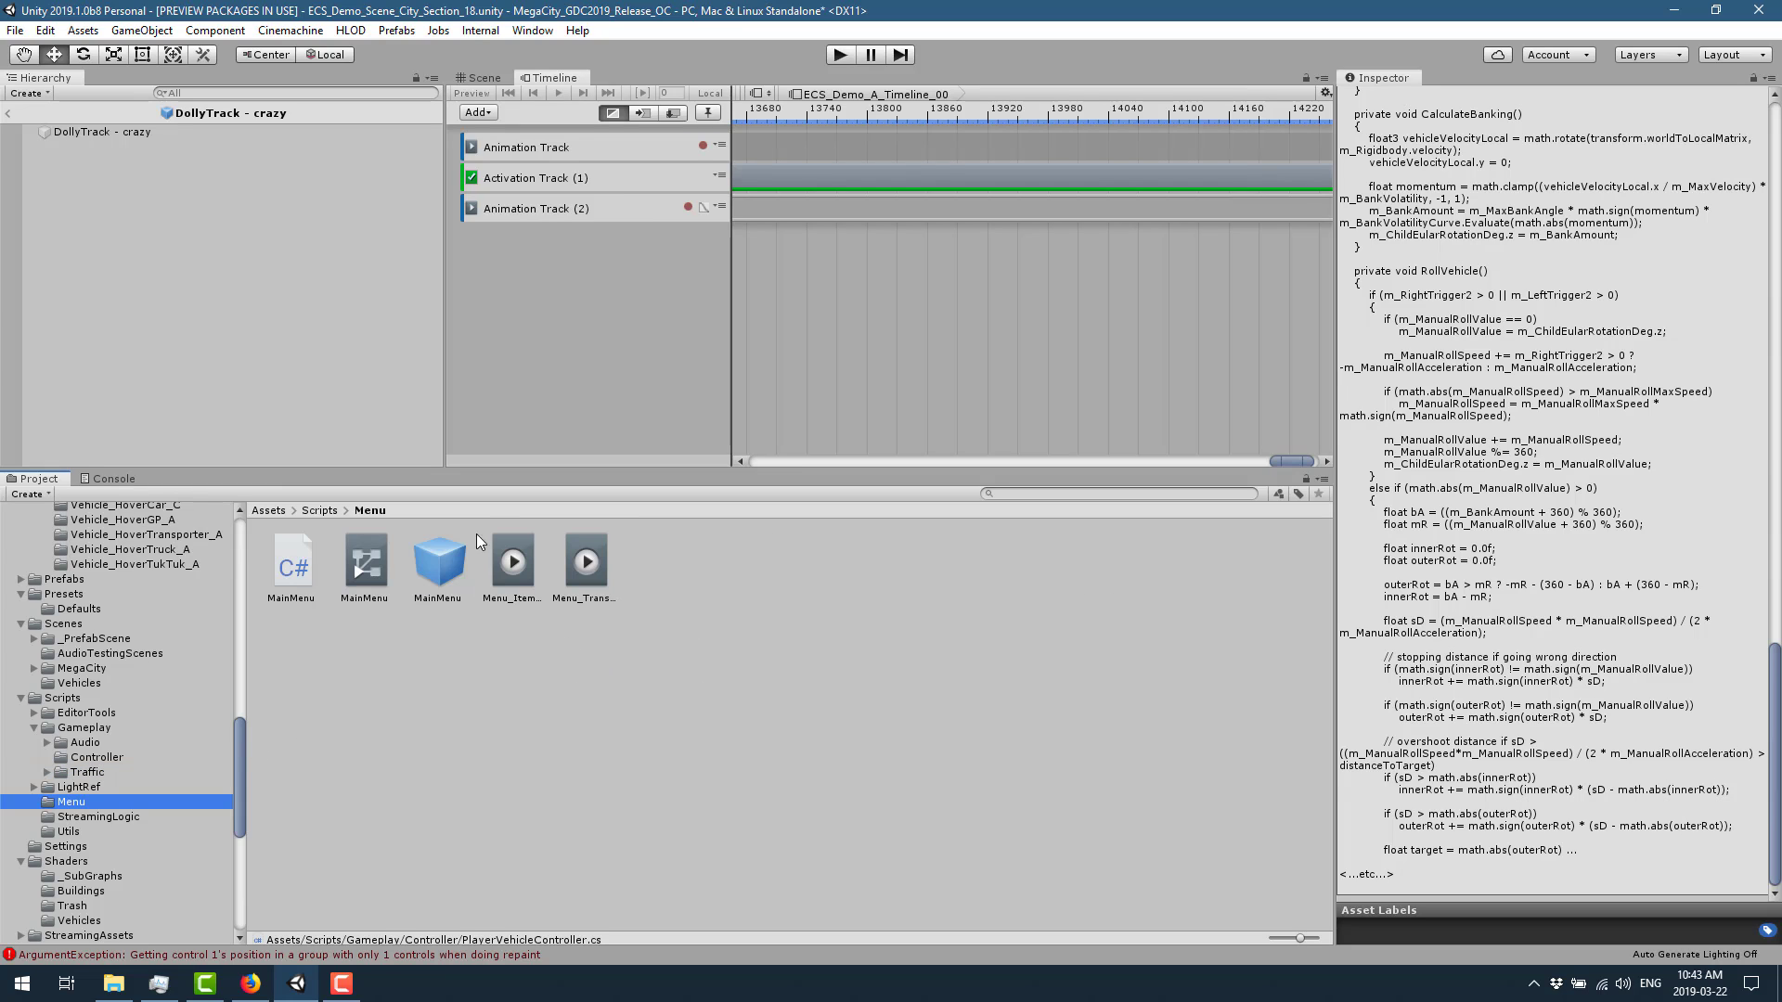
pyautogui.doubleClick(384, 572)
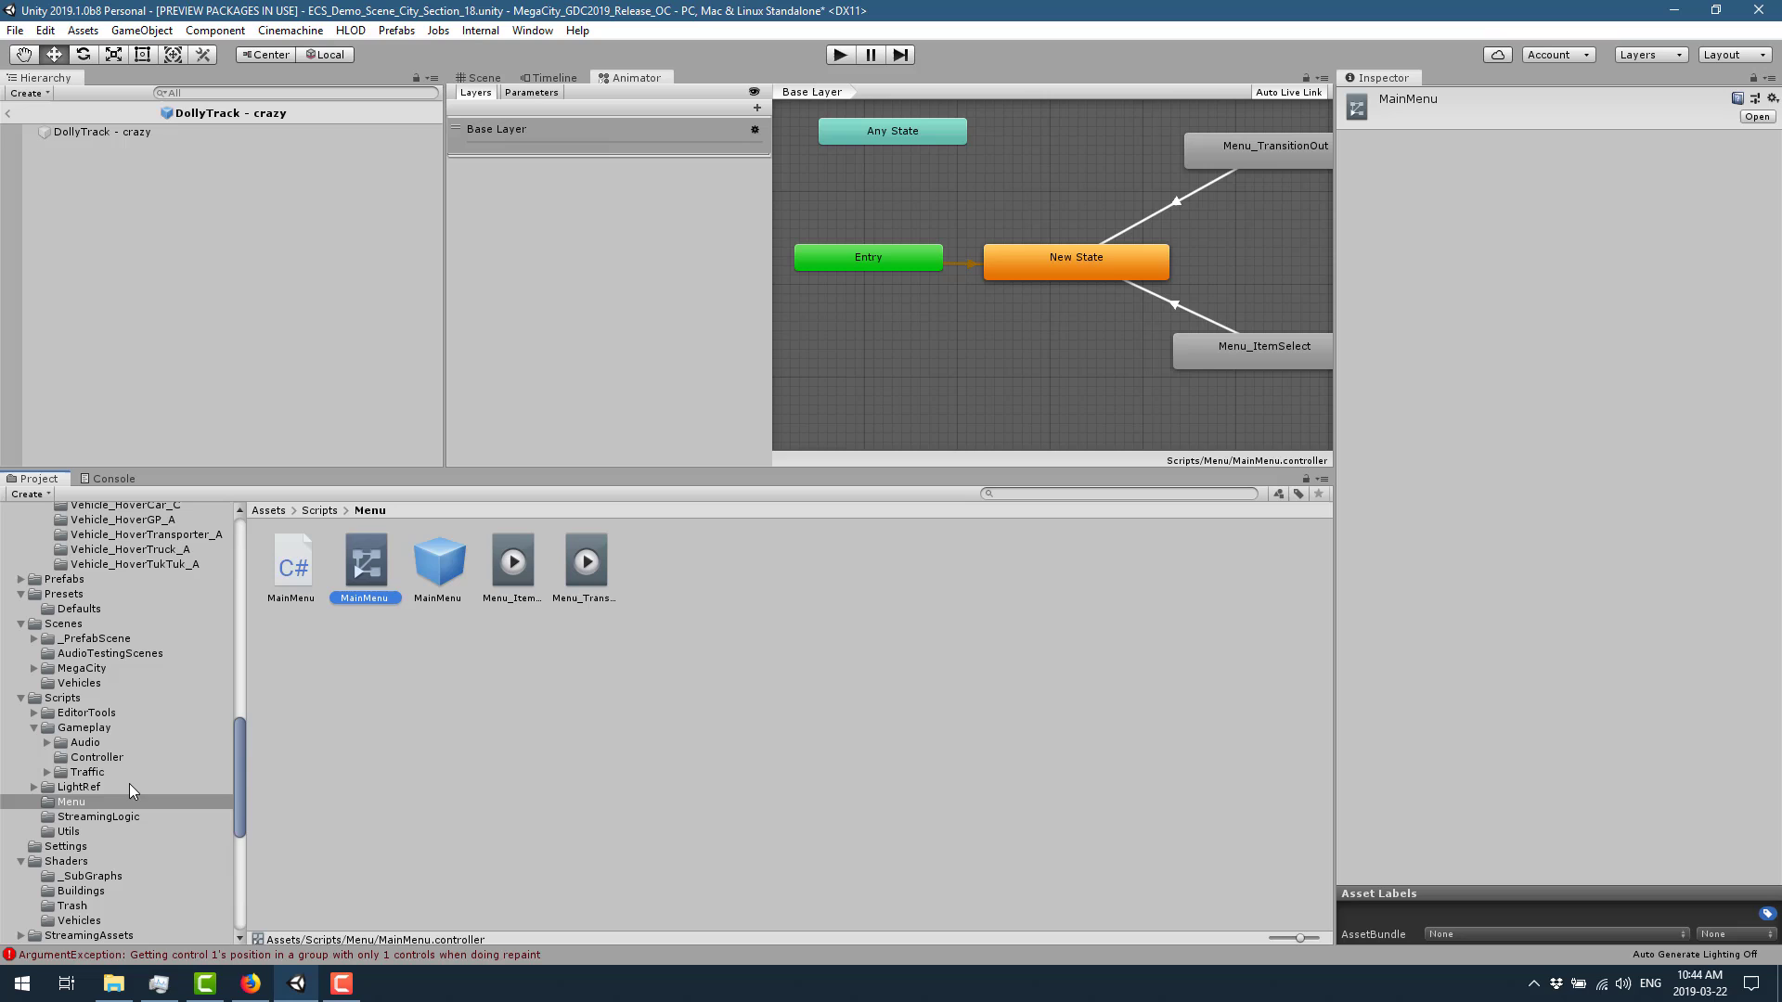
# Step: Switch to Firefox and review the Megacity page's introduction and Unite LA 2018 Keynote section
pyautogui.click(291, 990)
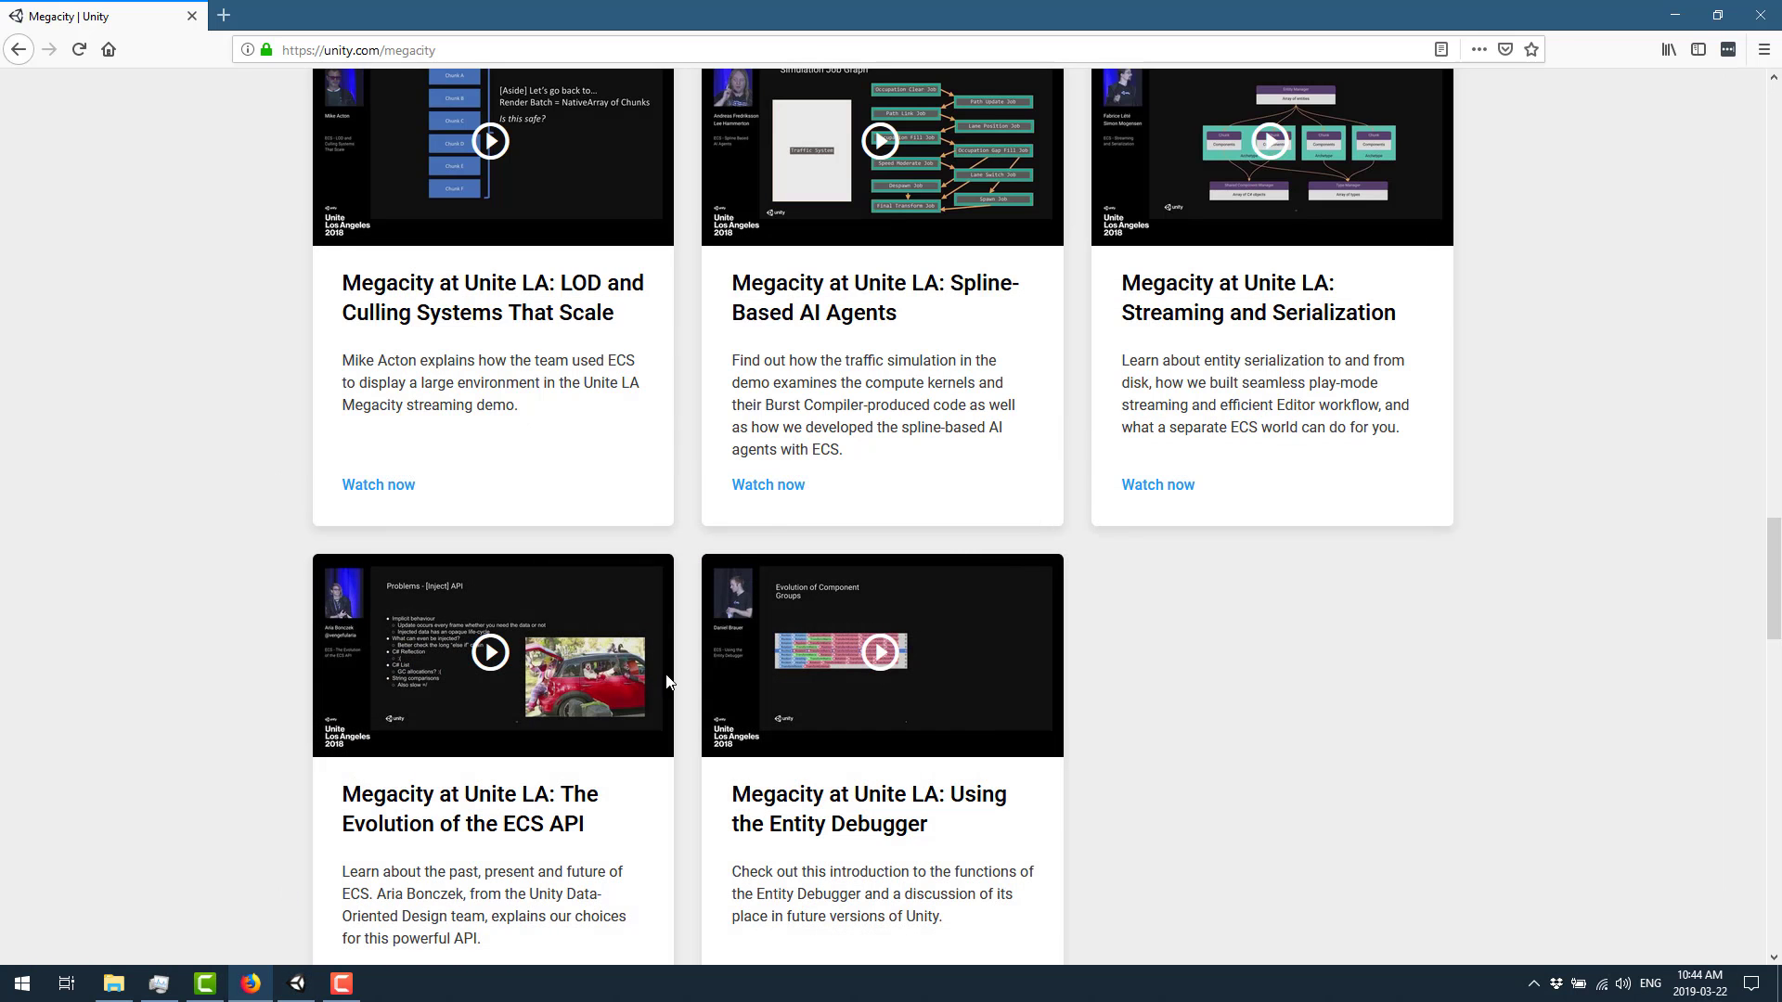
pyautogui.press('Home')
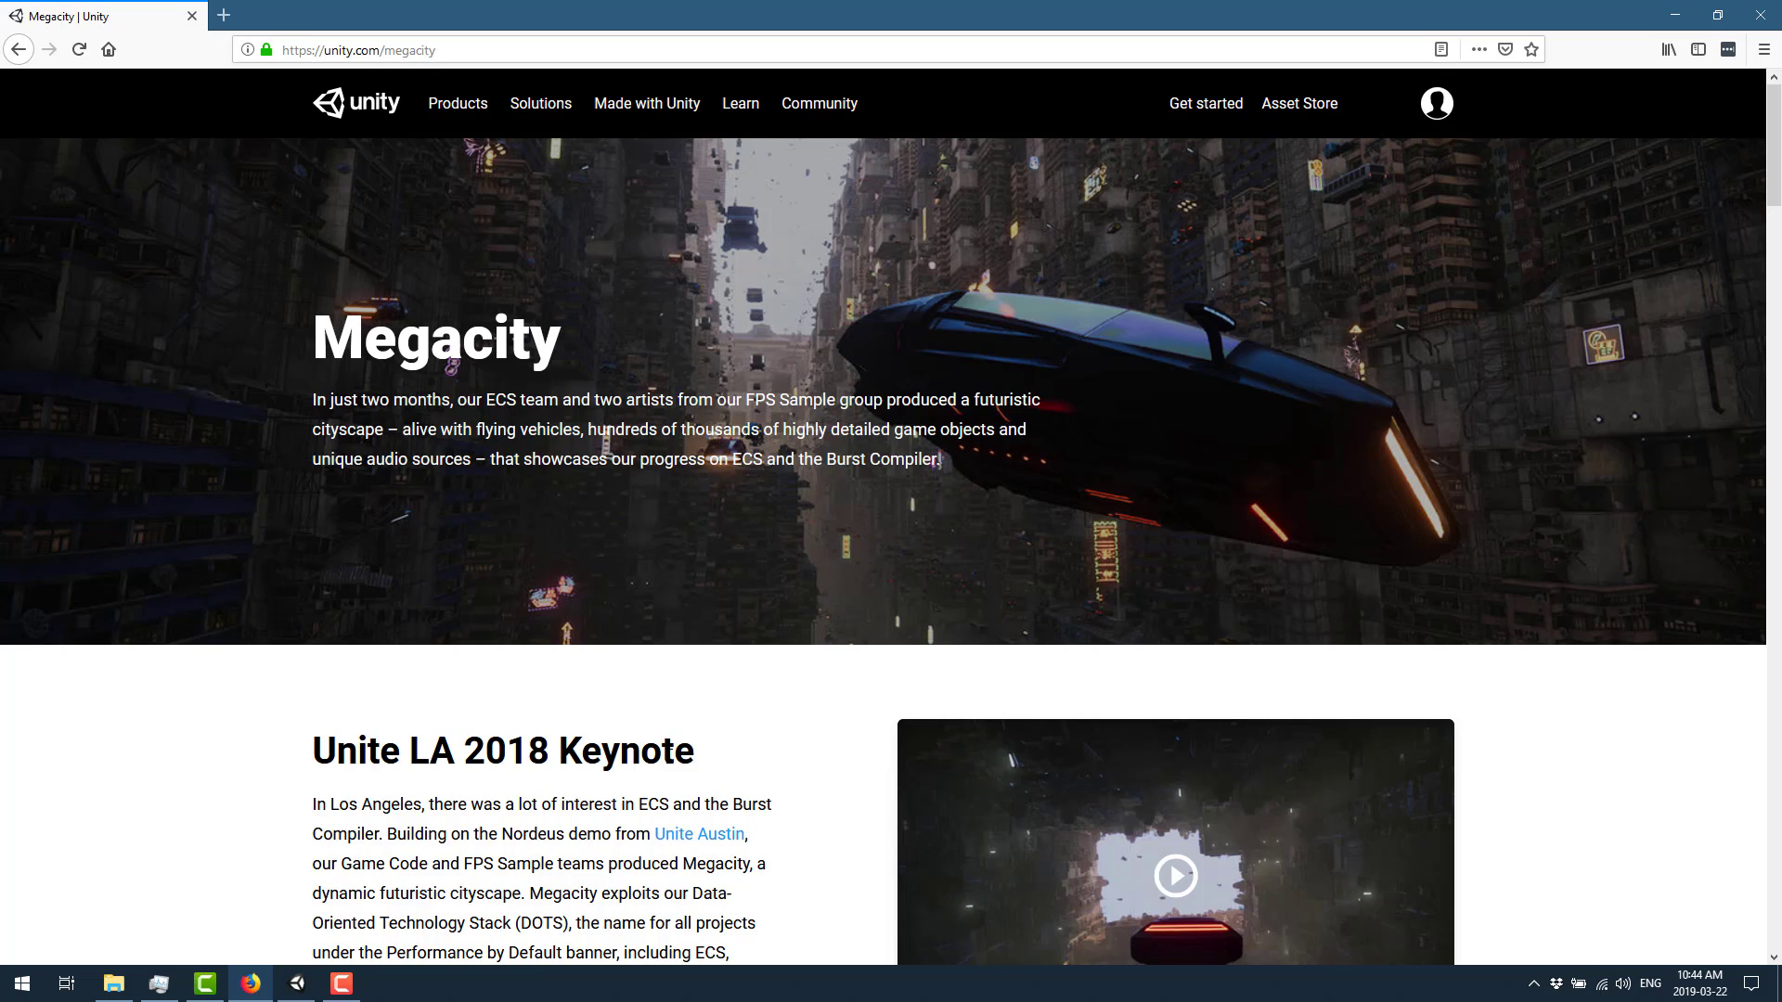
pyautogui.scroll(-2, 743, 727)
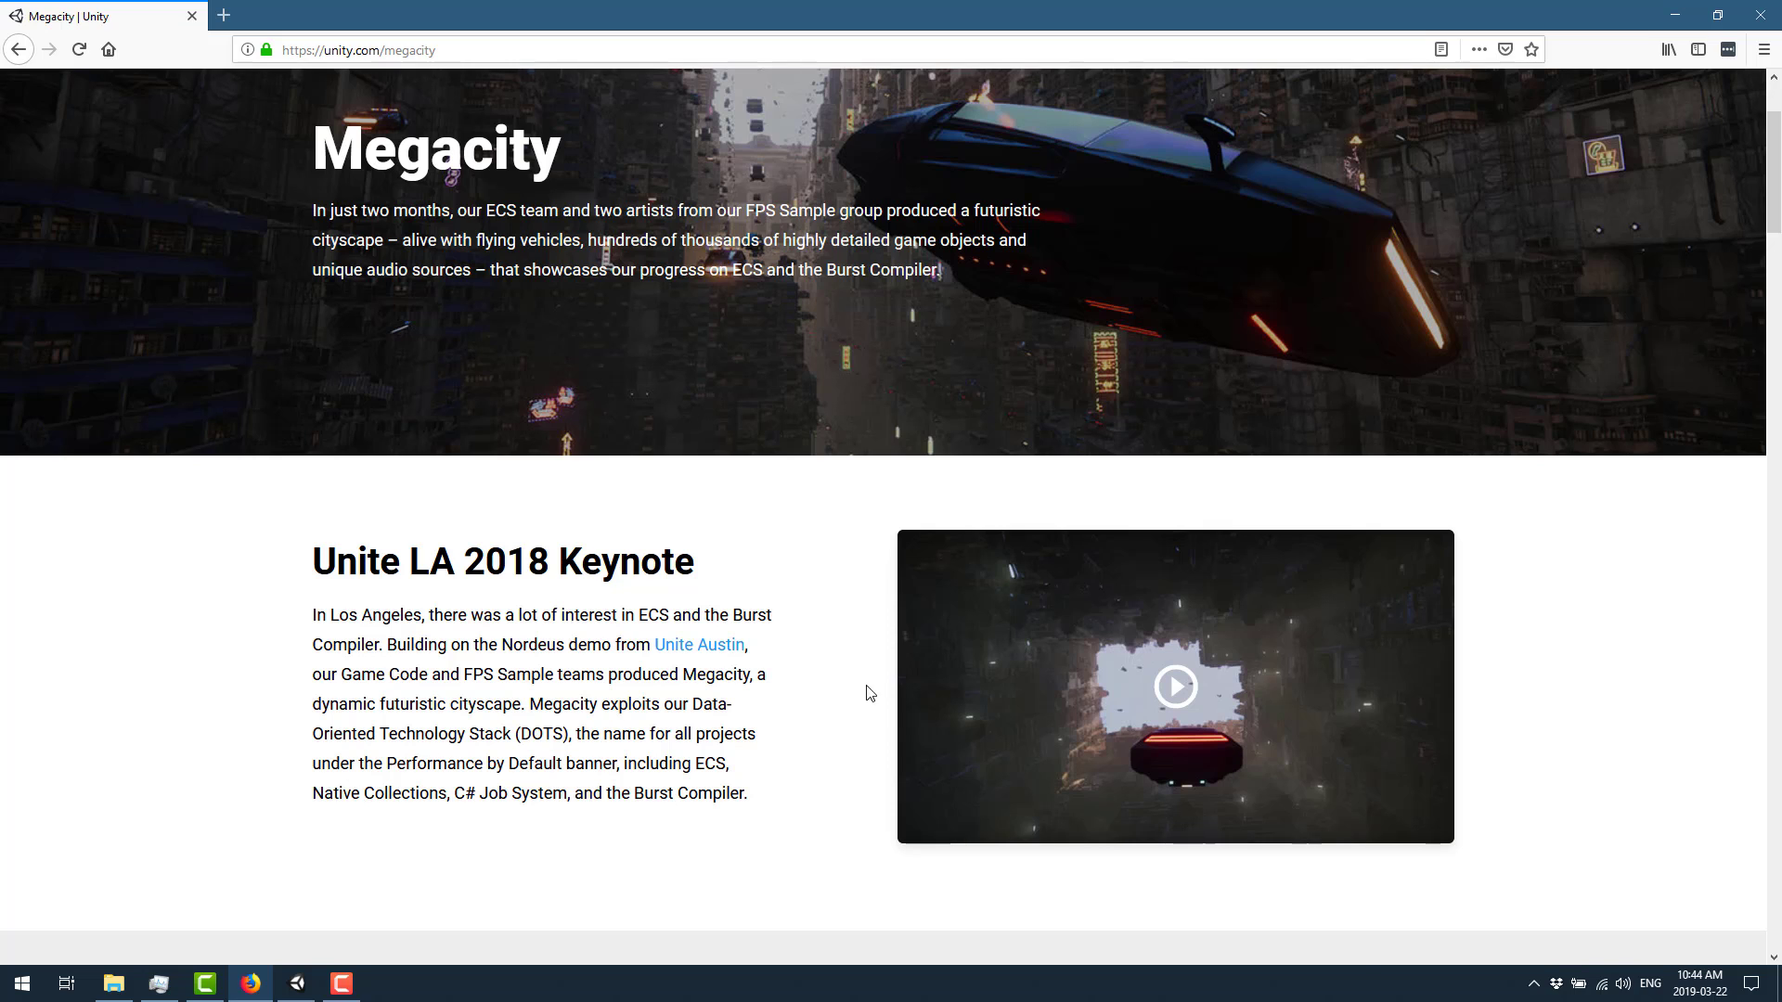
pyautogui.scroll(2, 863, 691)
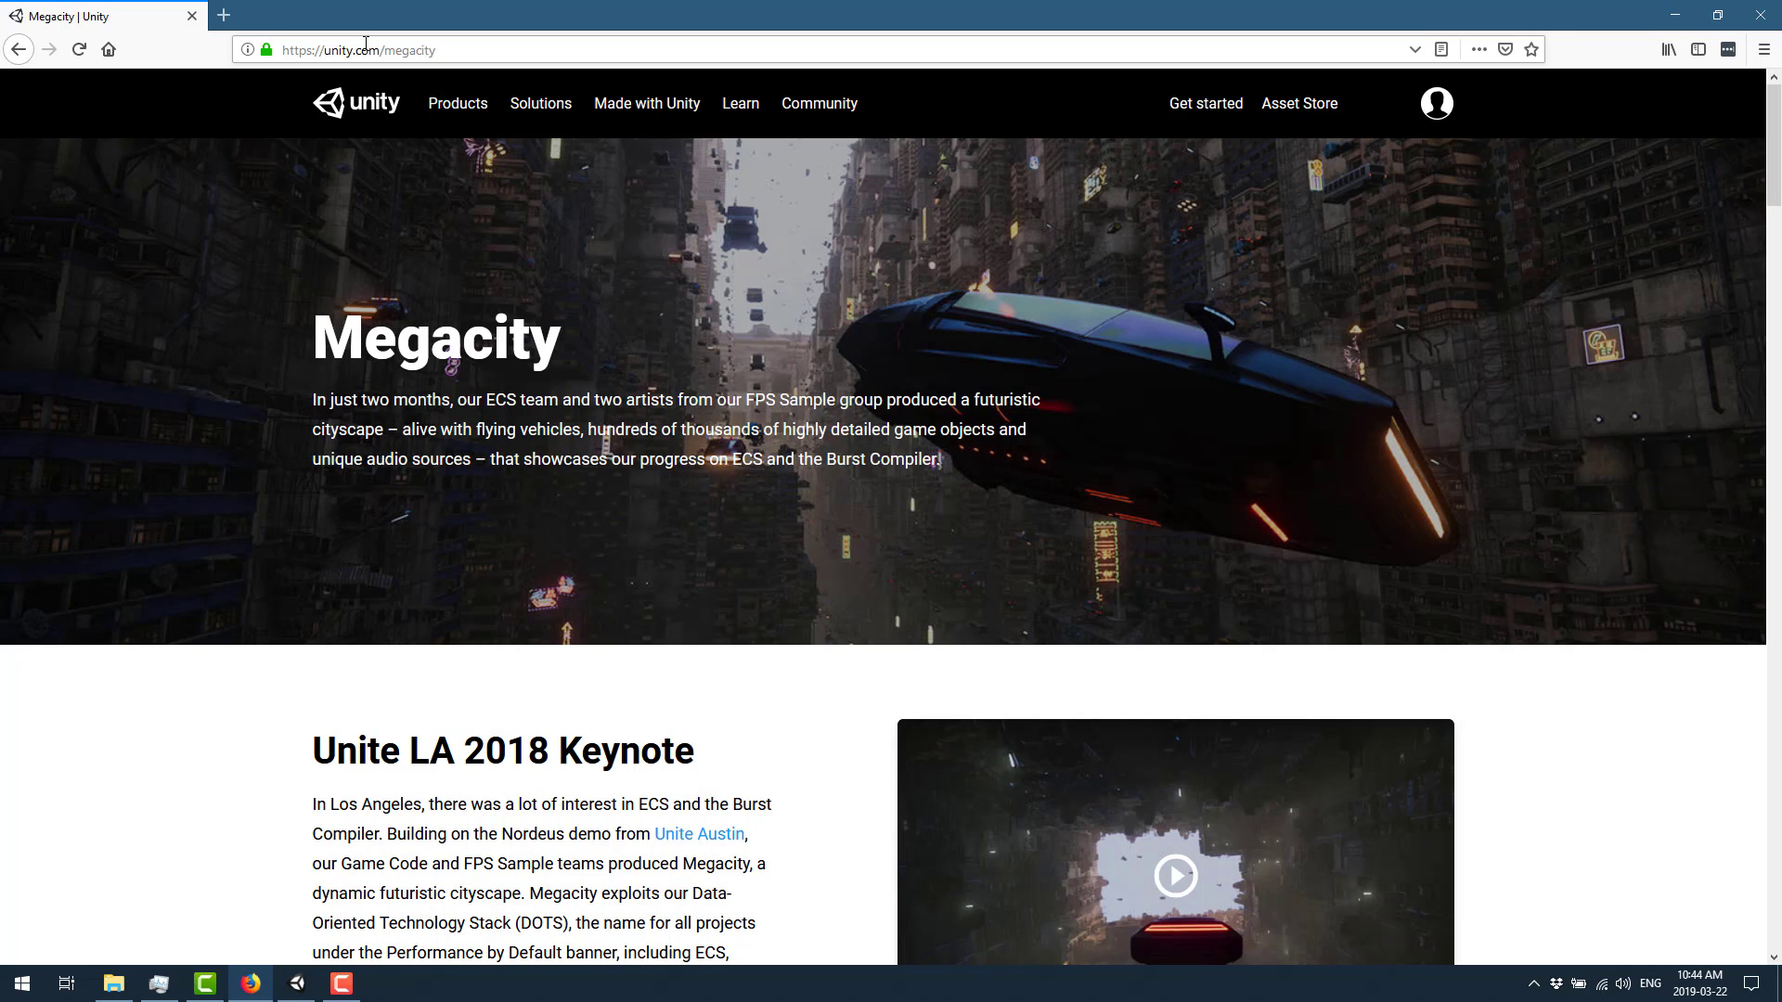
pyautogui.scroll(-3, 749, 731)
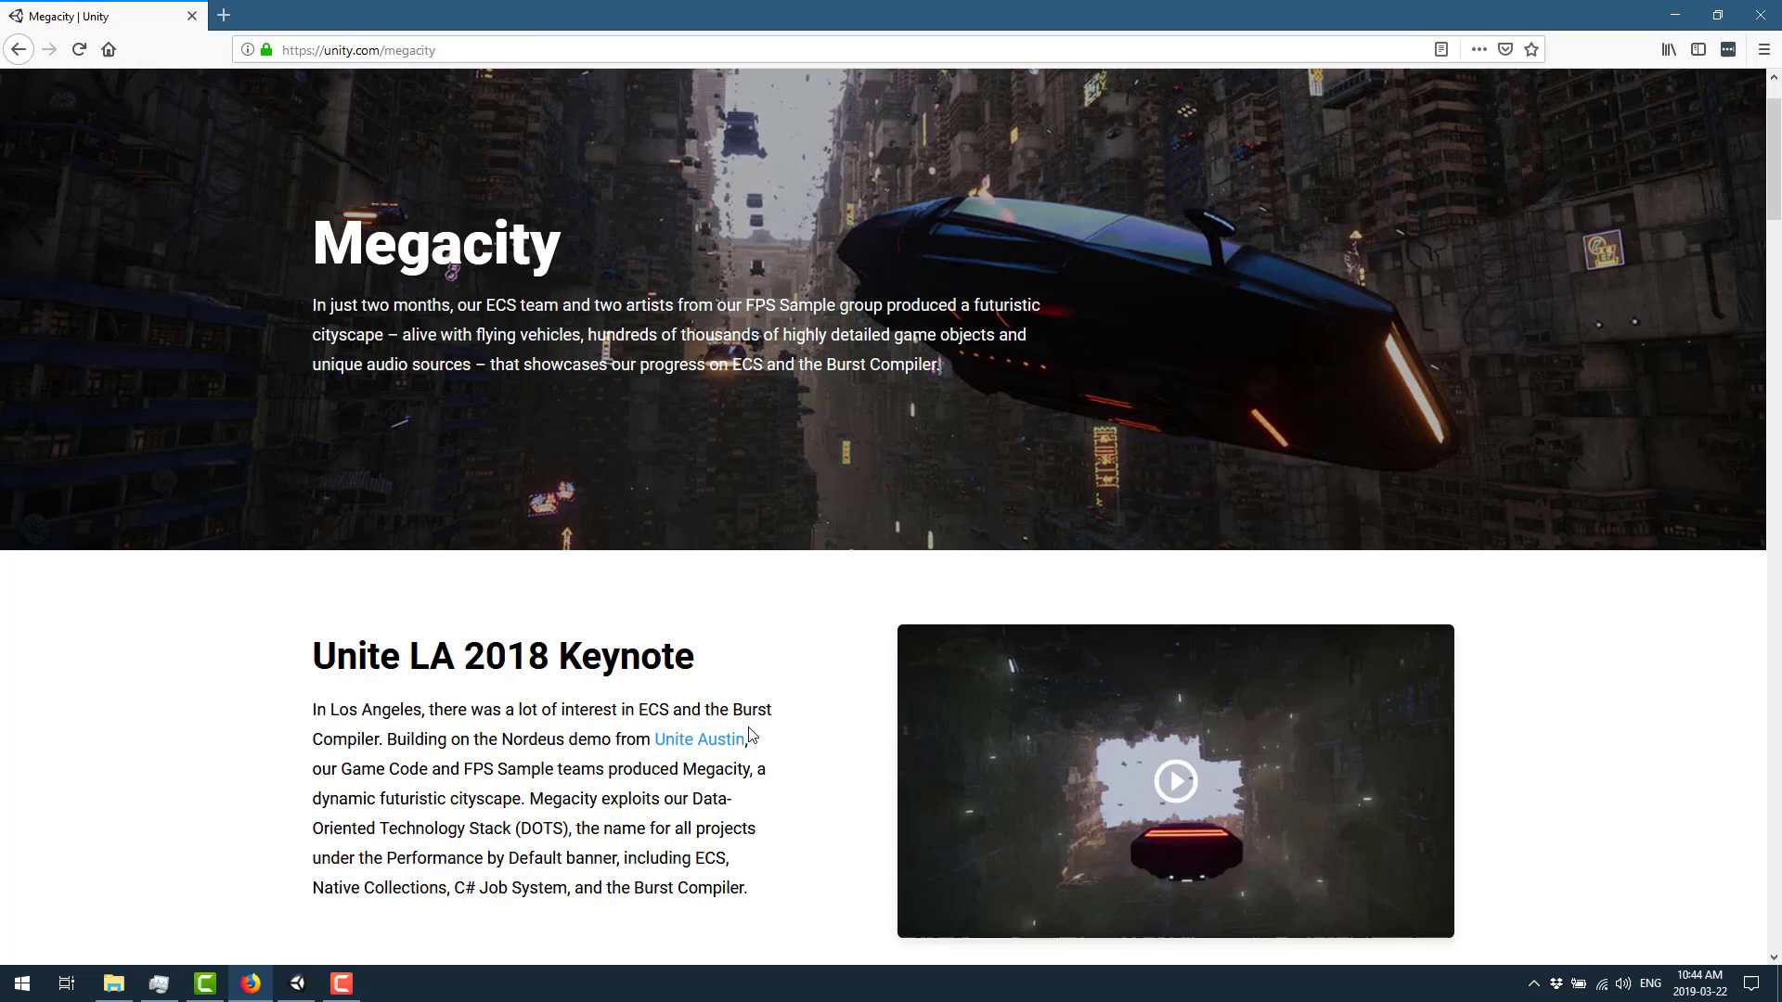
pyautogui.scroll(-1, 747, 492)
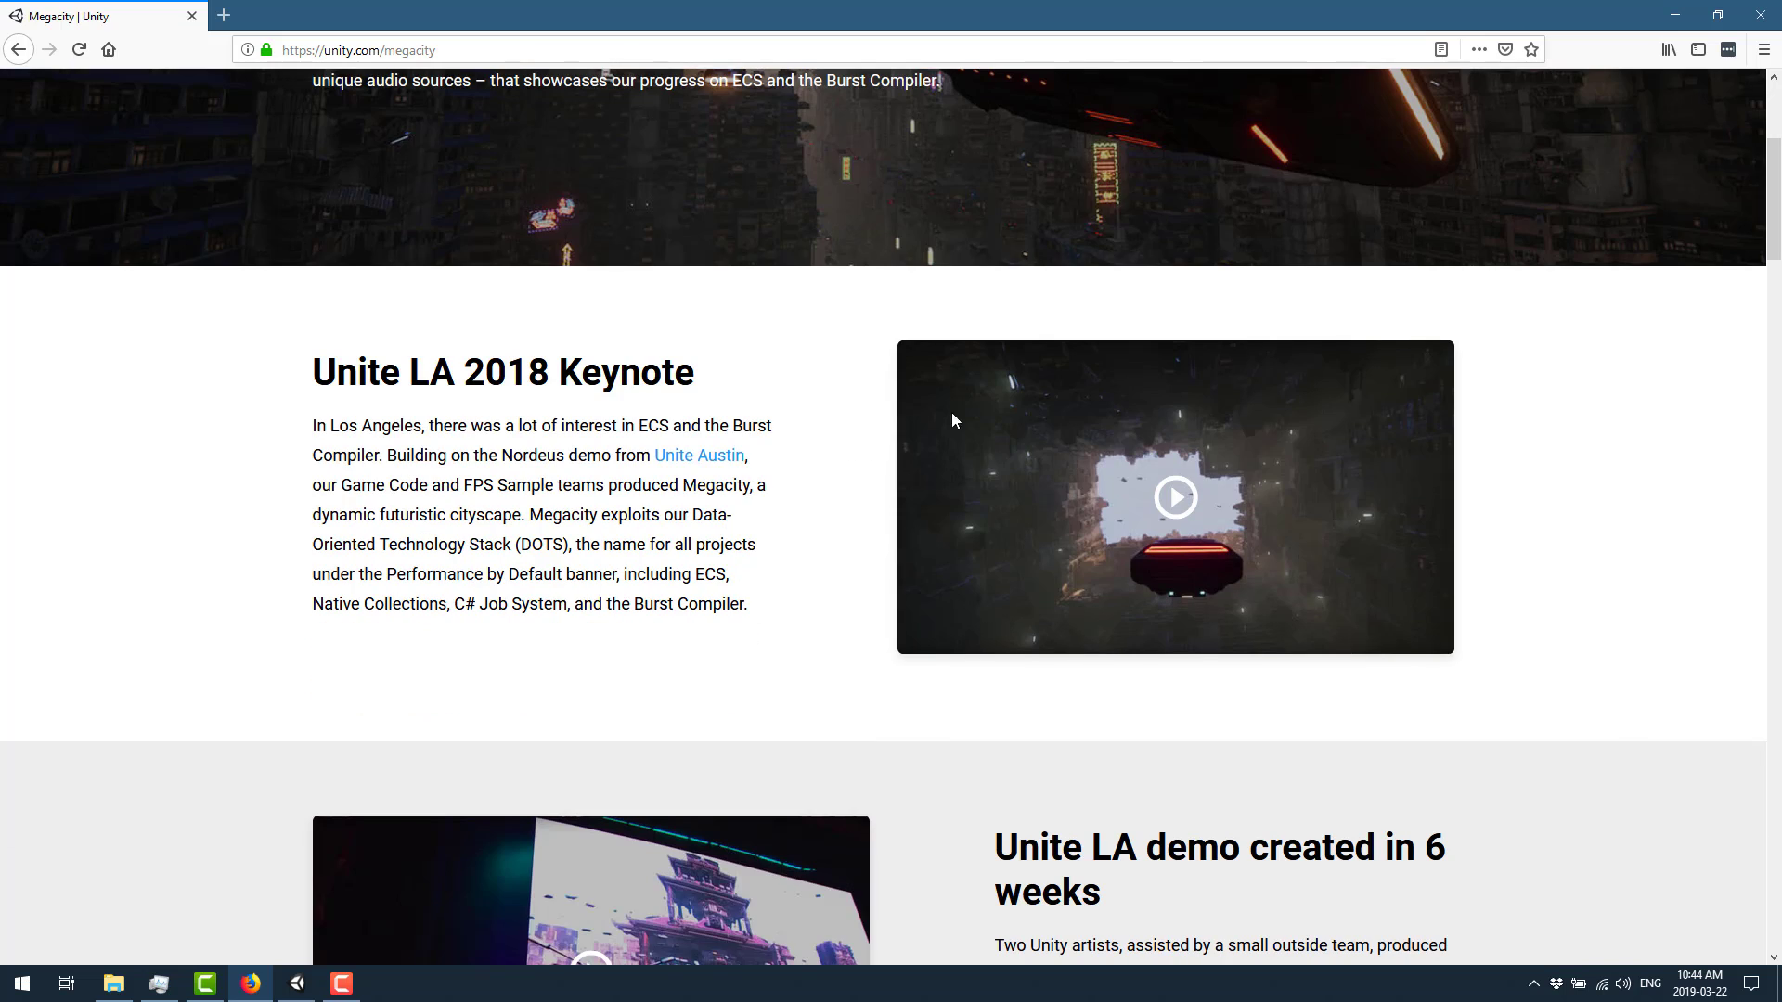
# Step: Read the Megacity page's demo creation and "It takes a village" sections, continuing to Building the Megacity
pyautogui.scroll(-7, 1086, 508)
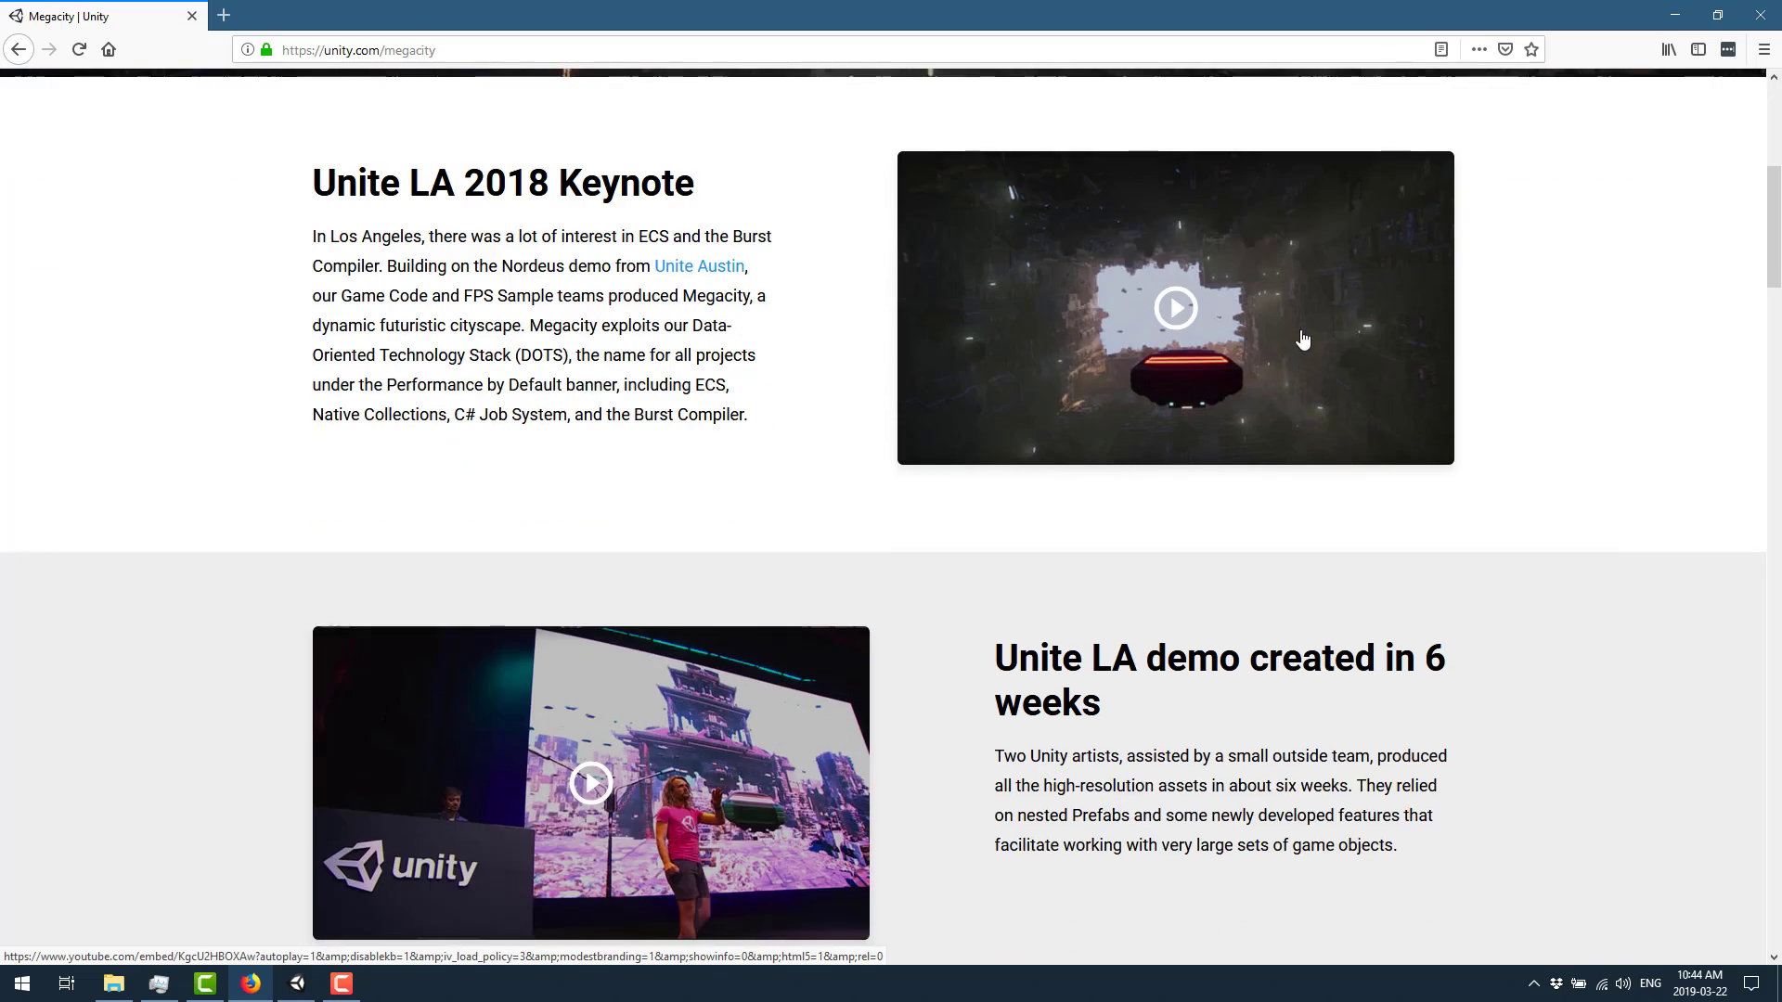
pyautogui.scroll(-6, 771, 374)
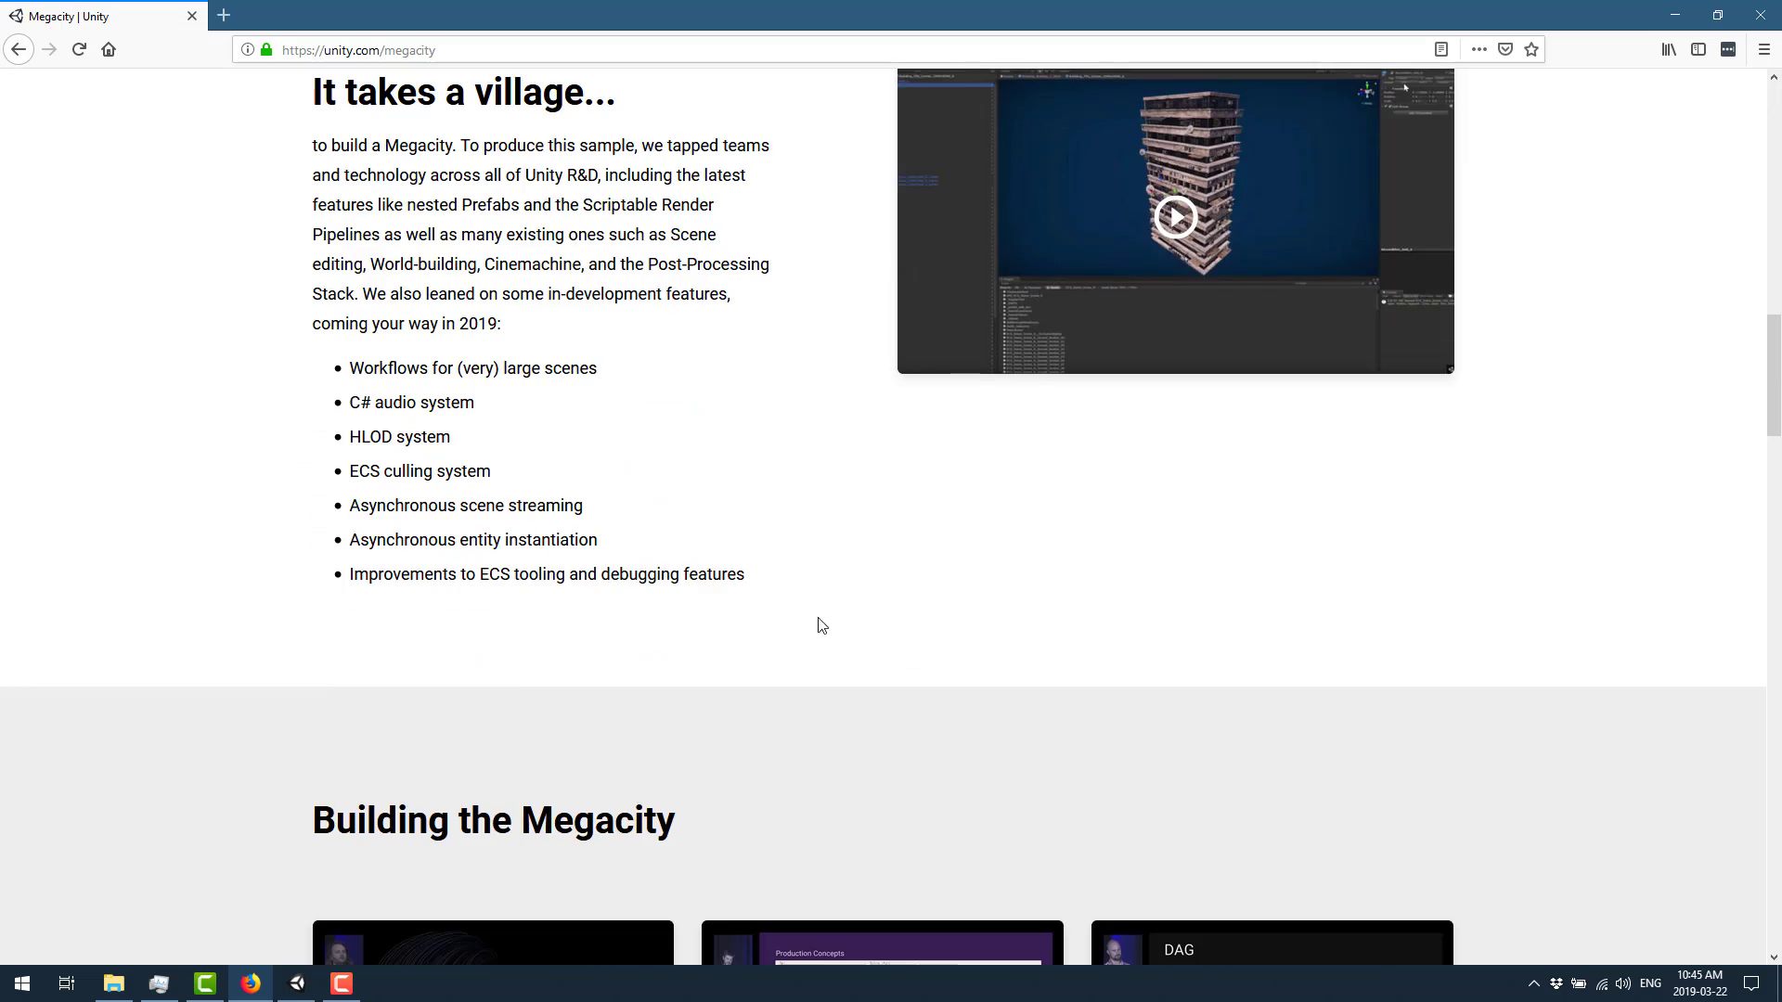
pyautogui.scroll(-9, 815, 625)
pyautogui.scroll(2, 575, 292)
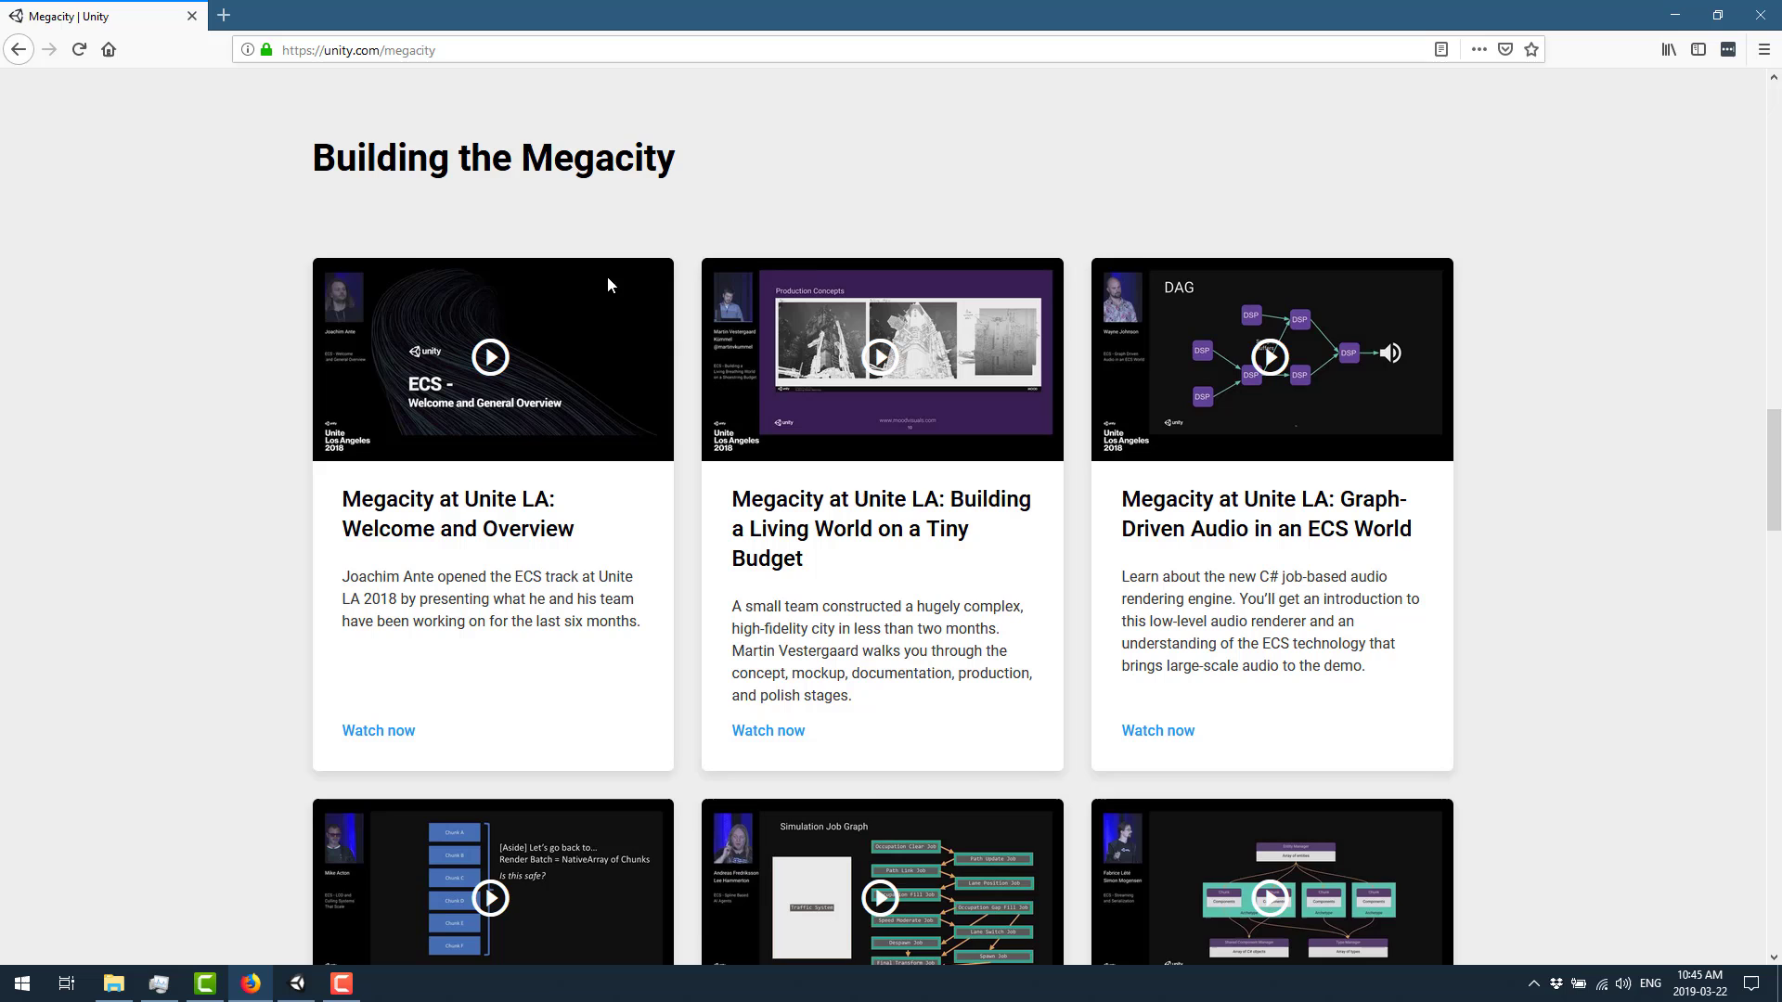
# Step: Look over the Unite LA talk videos and the ECS section, ending at the Megacity download section
pyautogui.scroll(-1, 835, 427)
pyautogui.scroll(-3, 1371, 526)
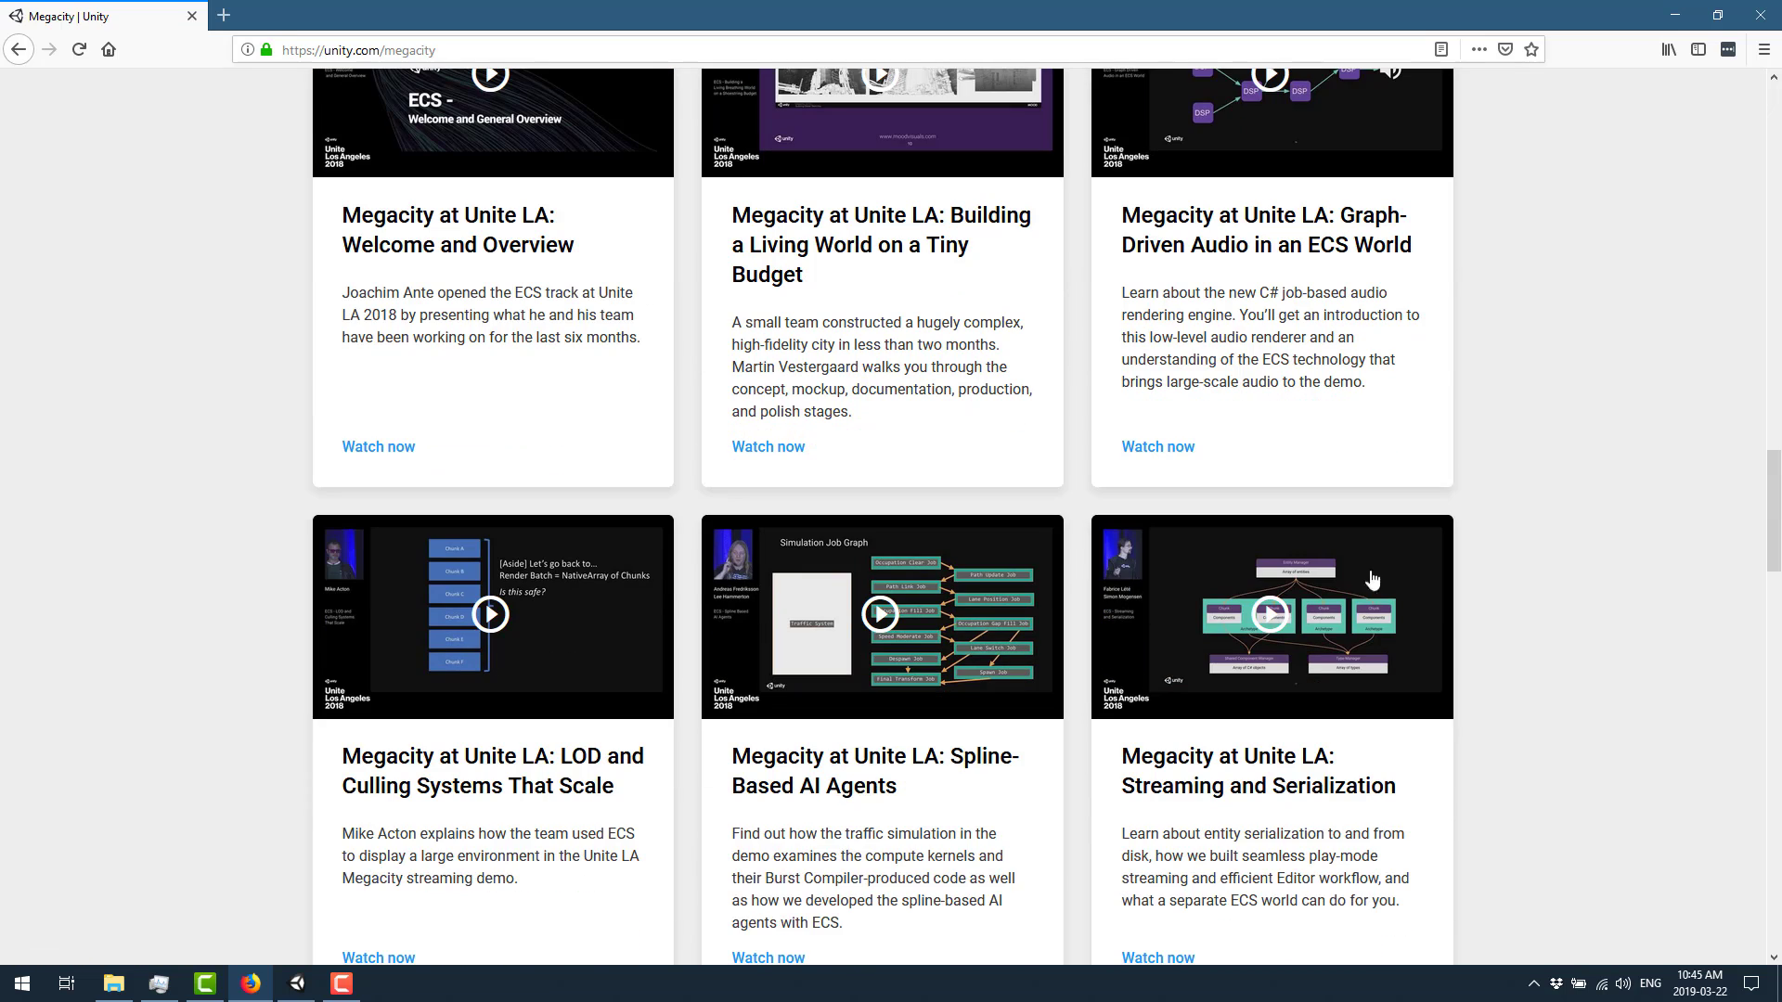
pyautogui.scroll(-4, 404, 650)
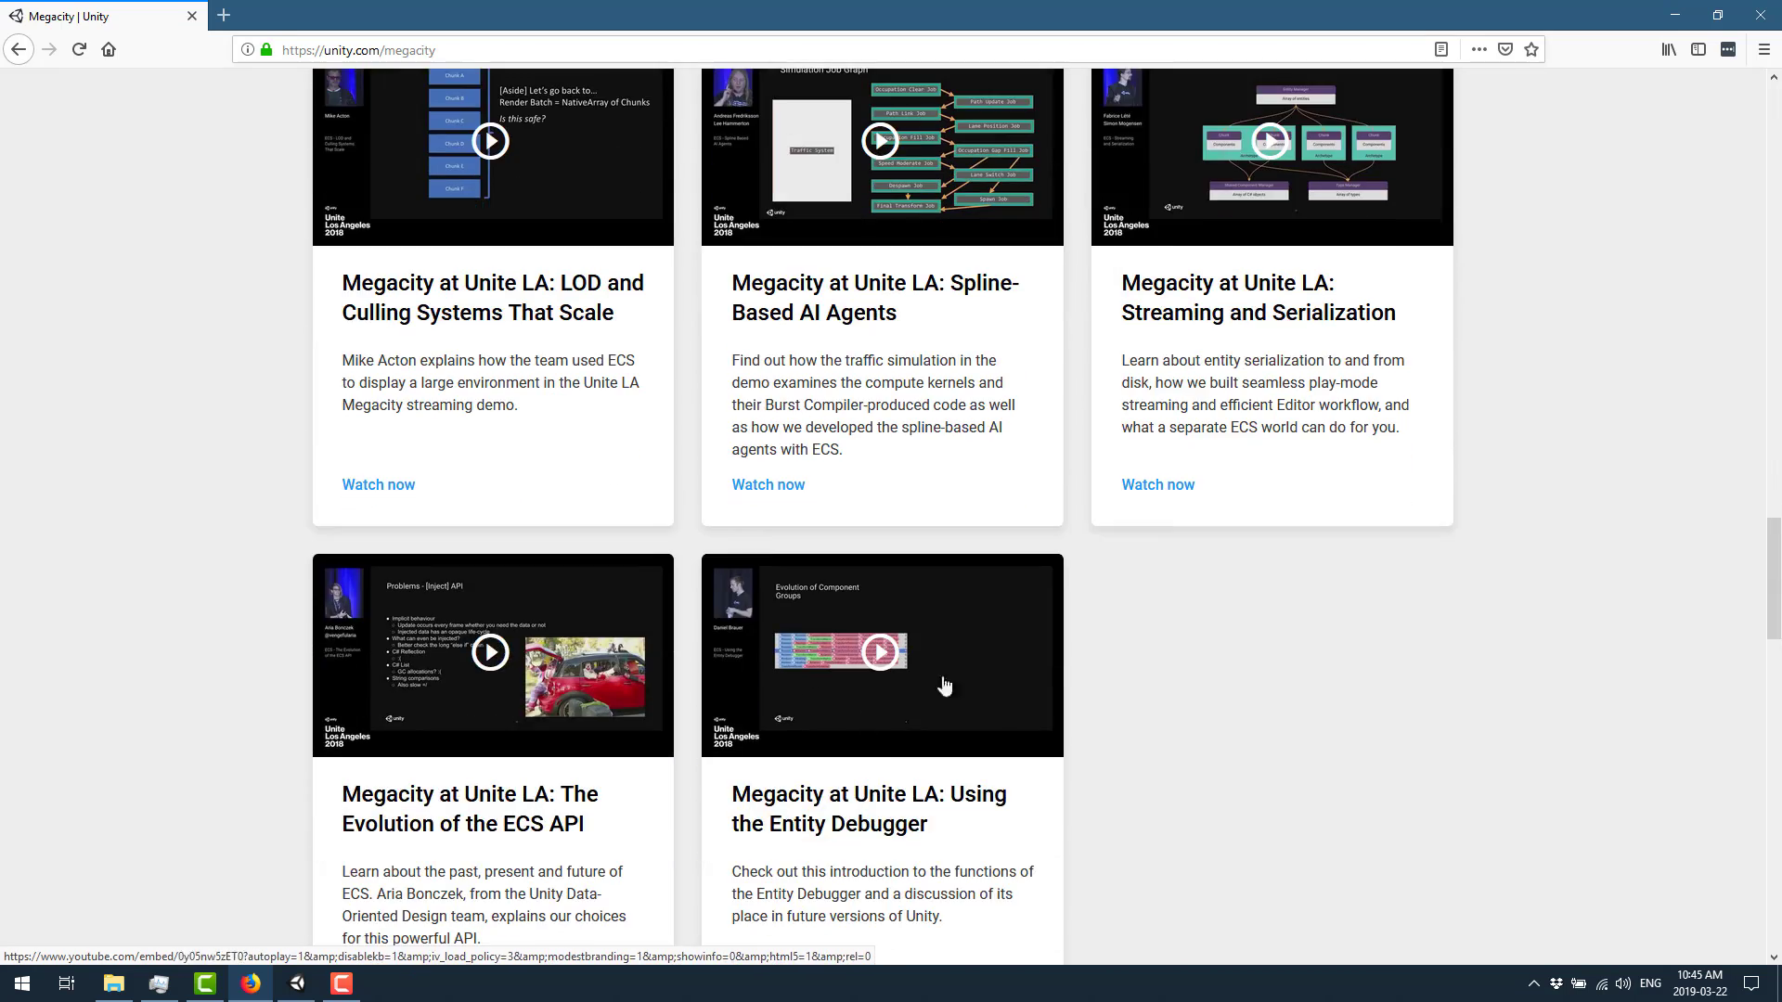
pyautogui.scroll(-3, 703, 641)
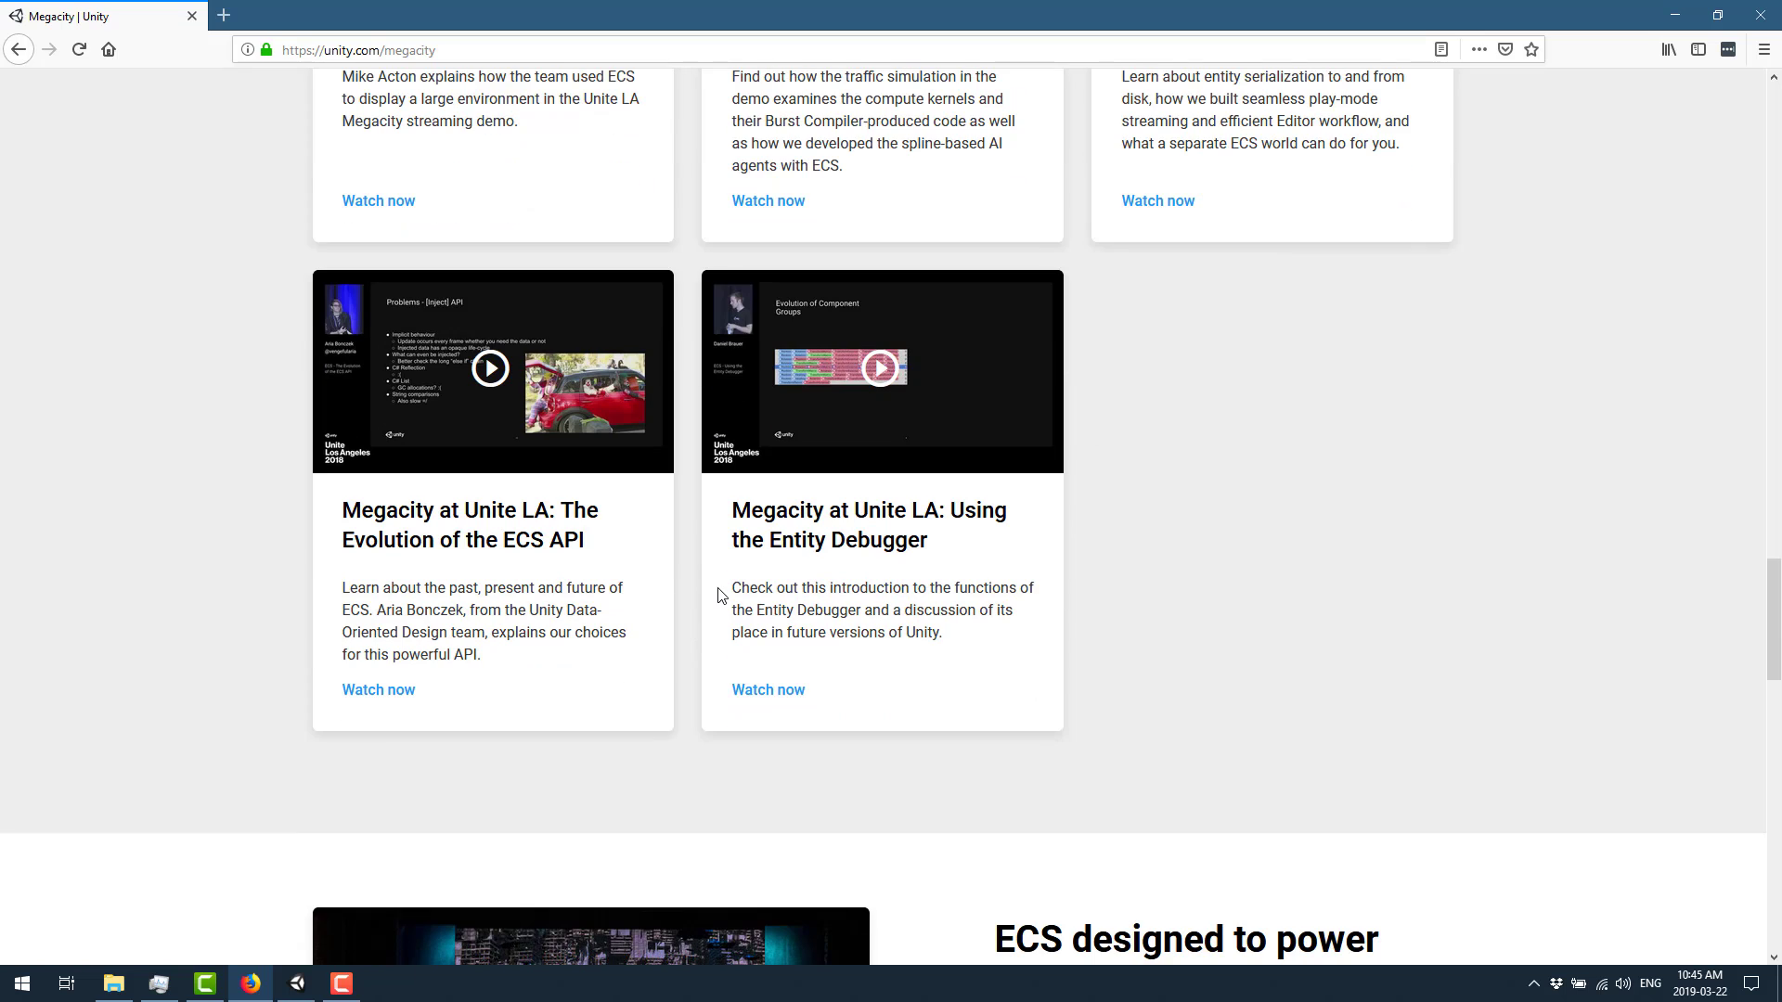
pyautogui.scroll(-7, 1297, 521)
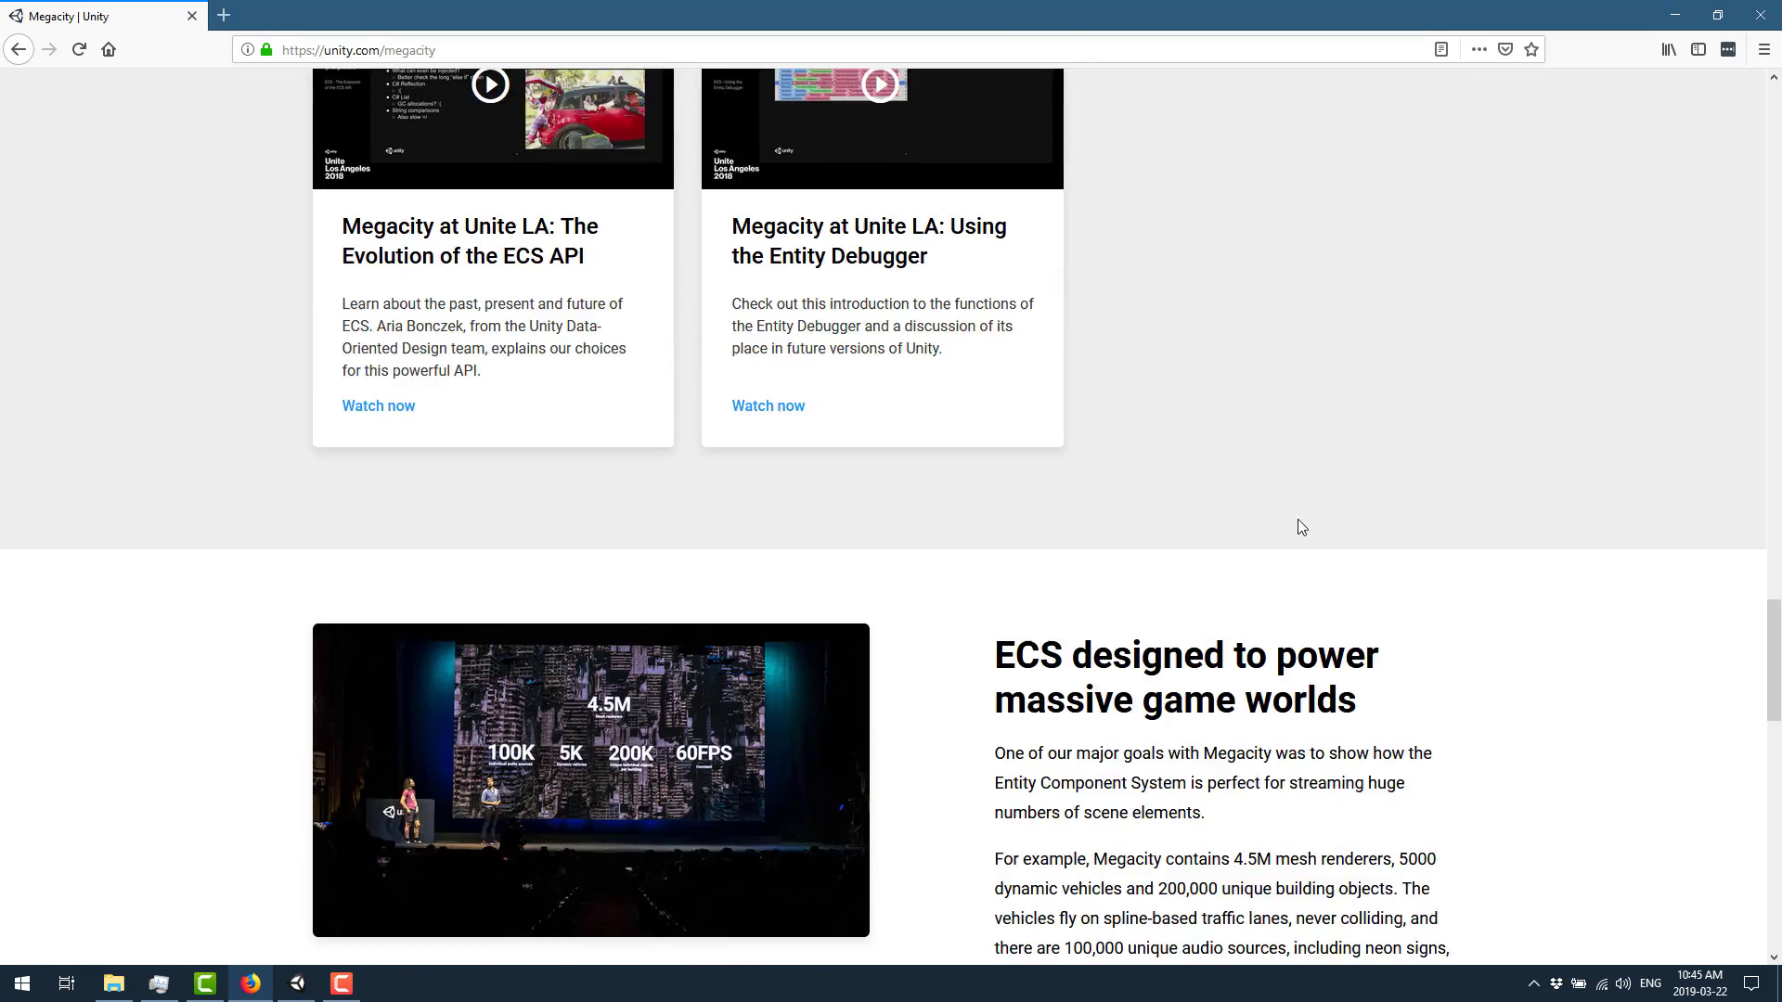
pyautogui.scroll(-7, 1297, 525)
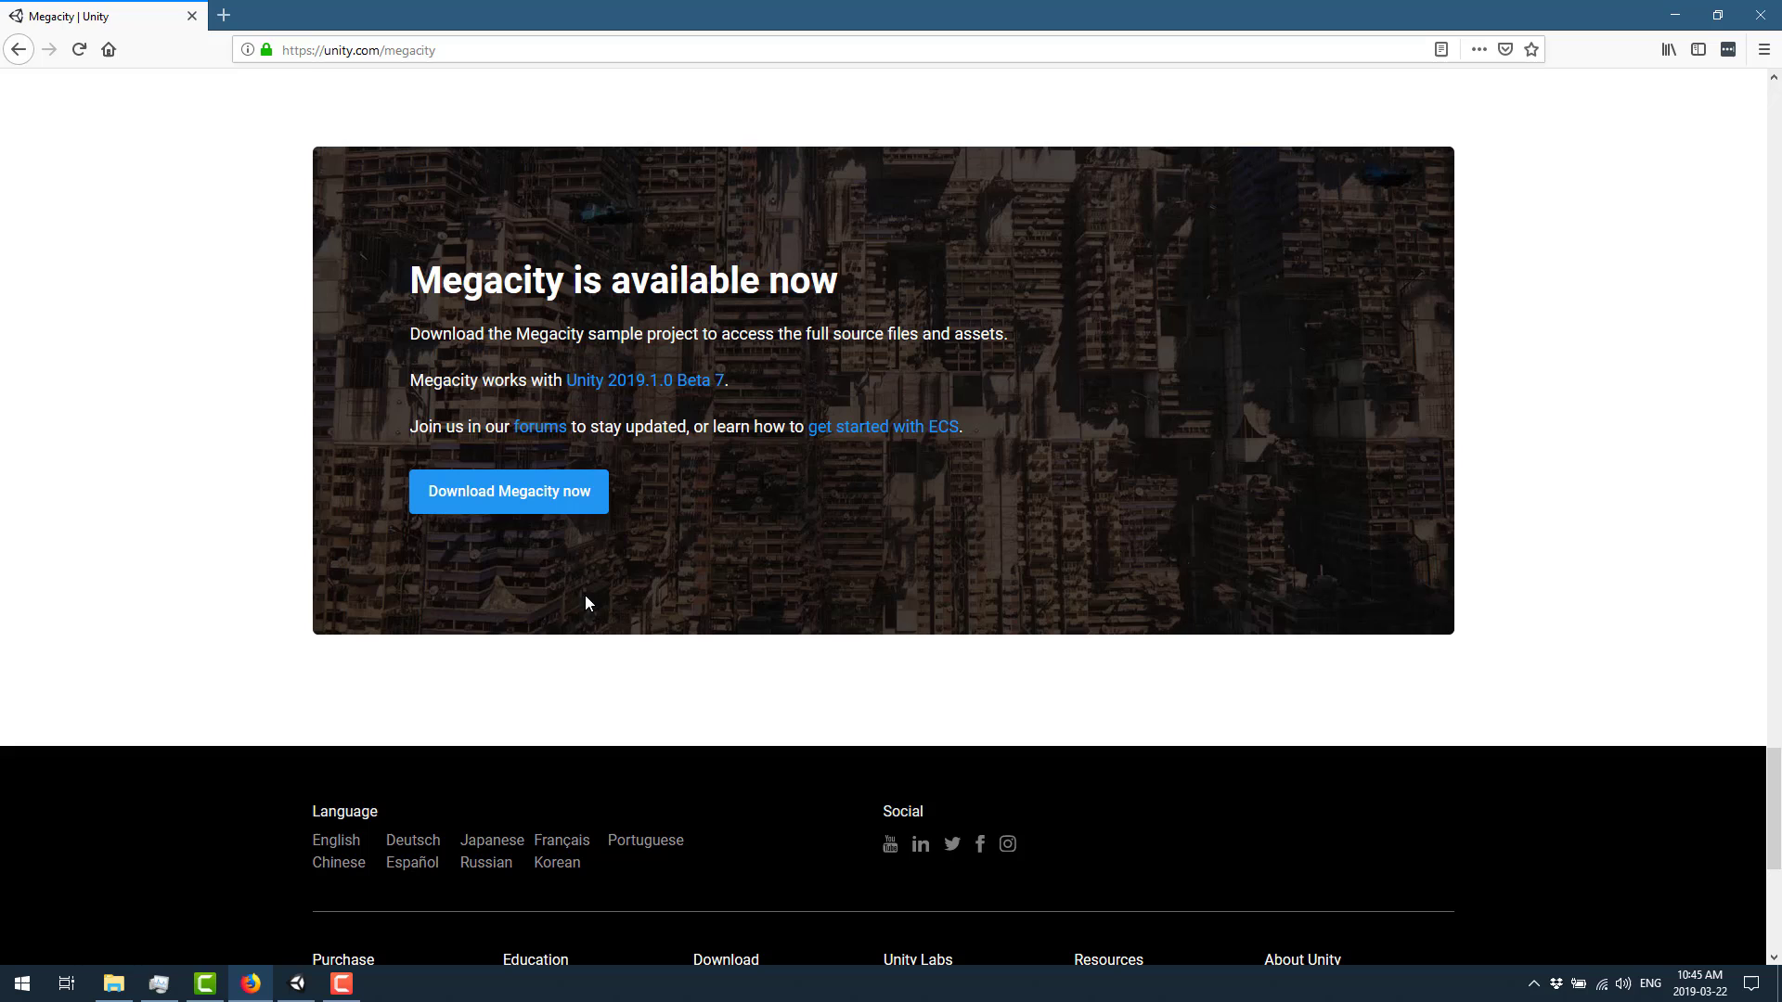